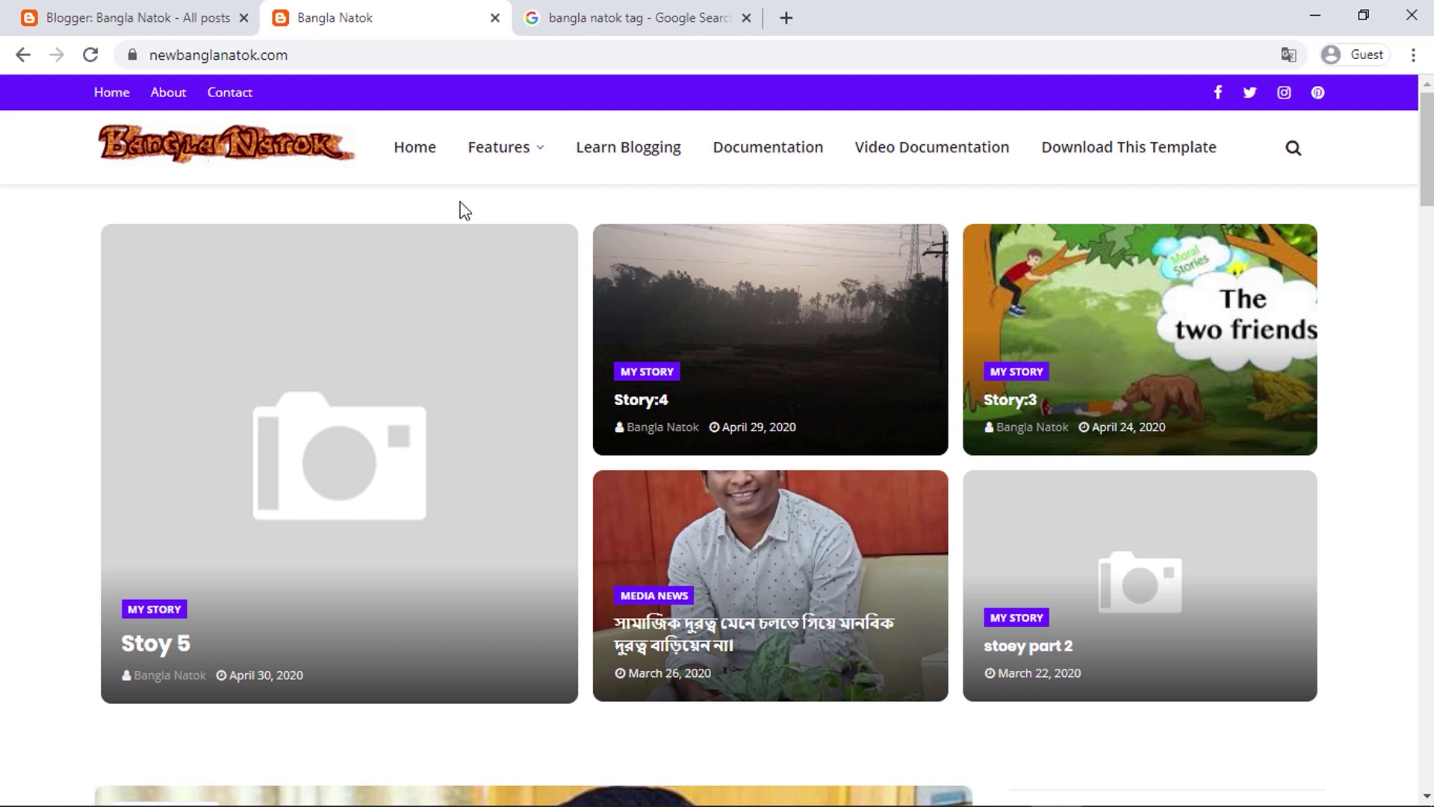
scroll(467, 217, down, 9)
scroll(471, 228, down, 15)
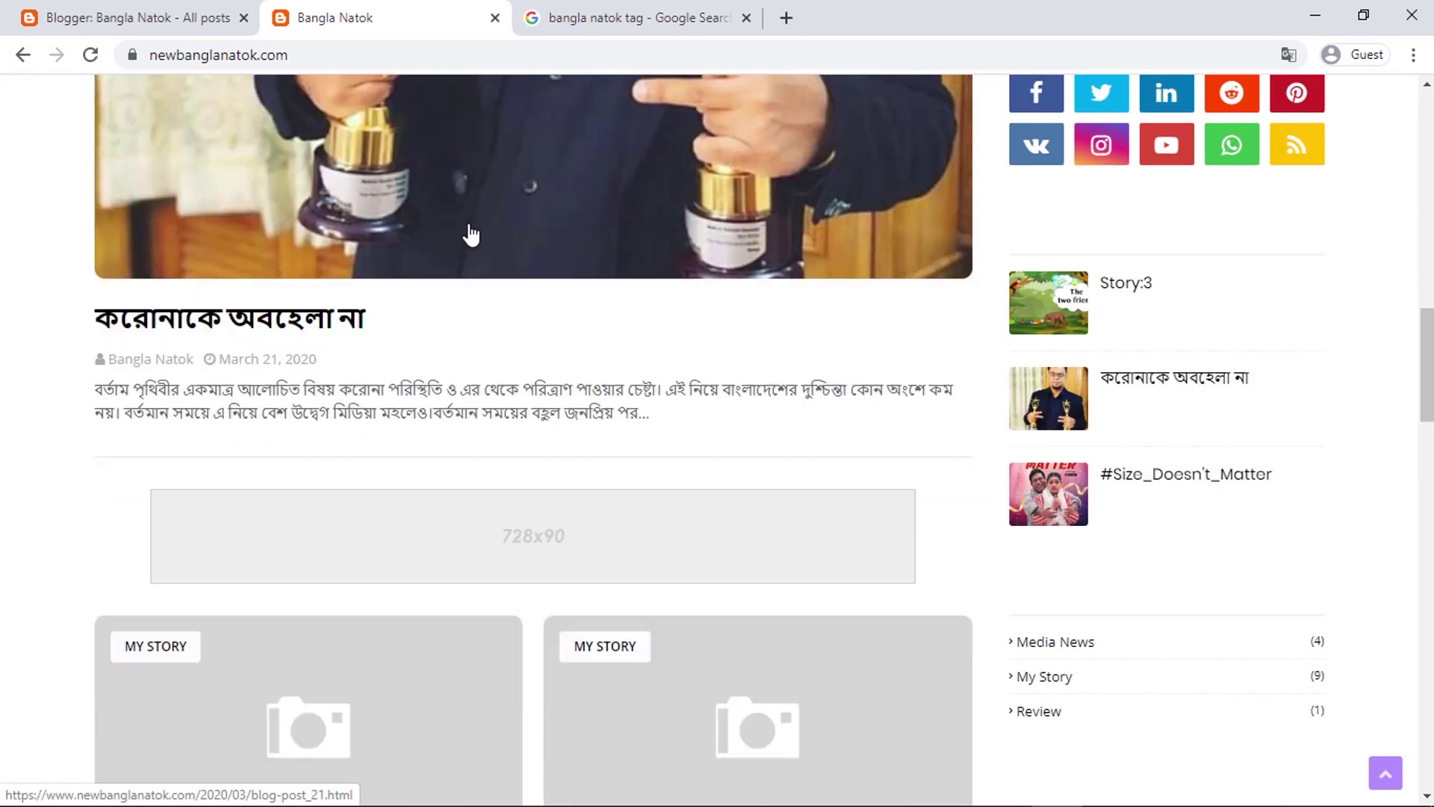
scroll(496, 284, up, 18)
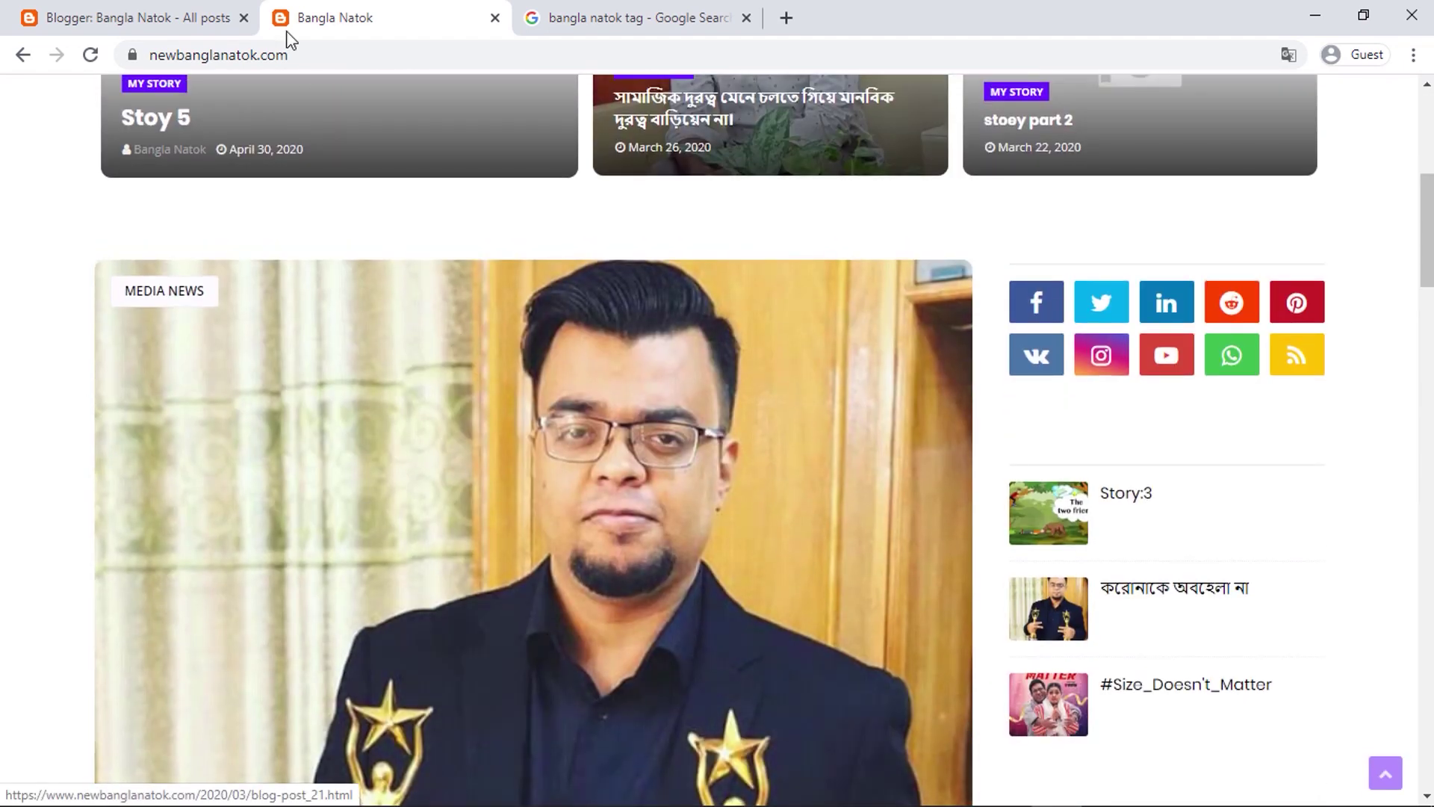
- Switch to Blogger, open the Basic settings of the blog and save its title as Bangla Natok
click(171, 18)
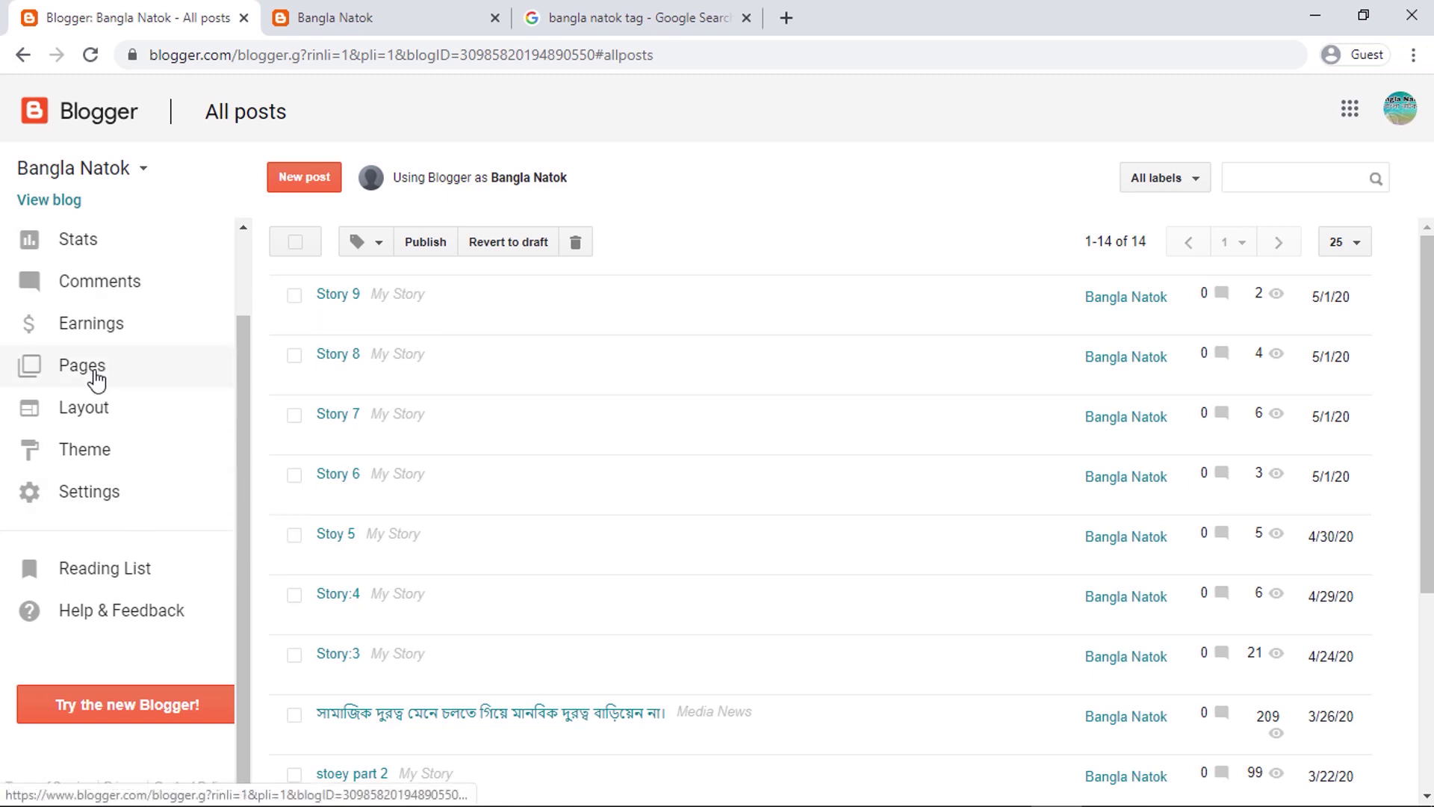
click(105, 502)
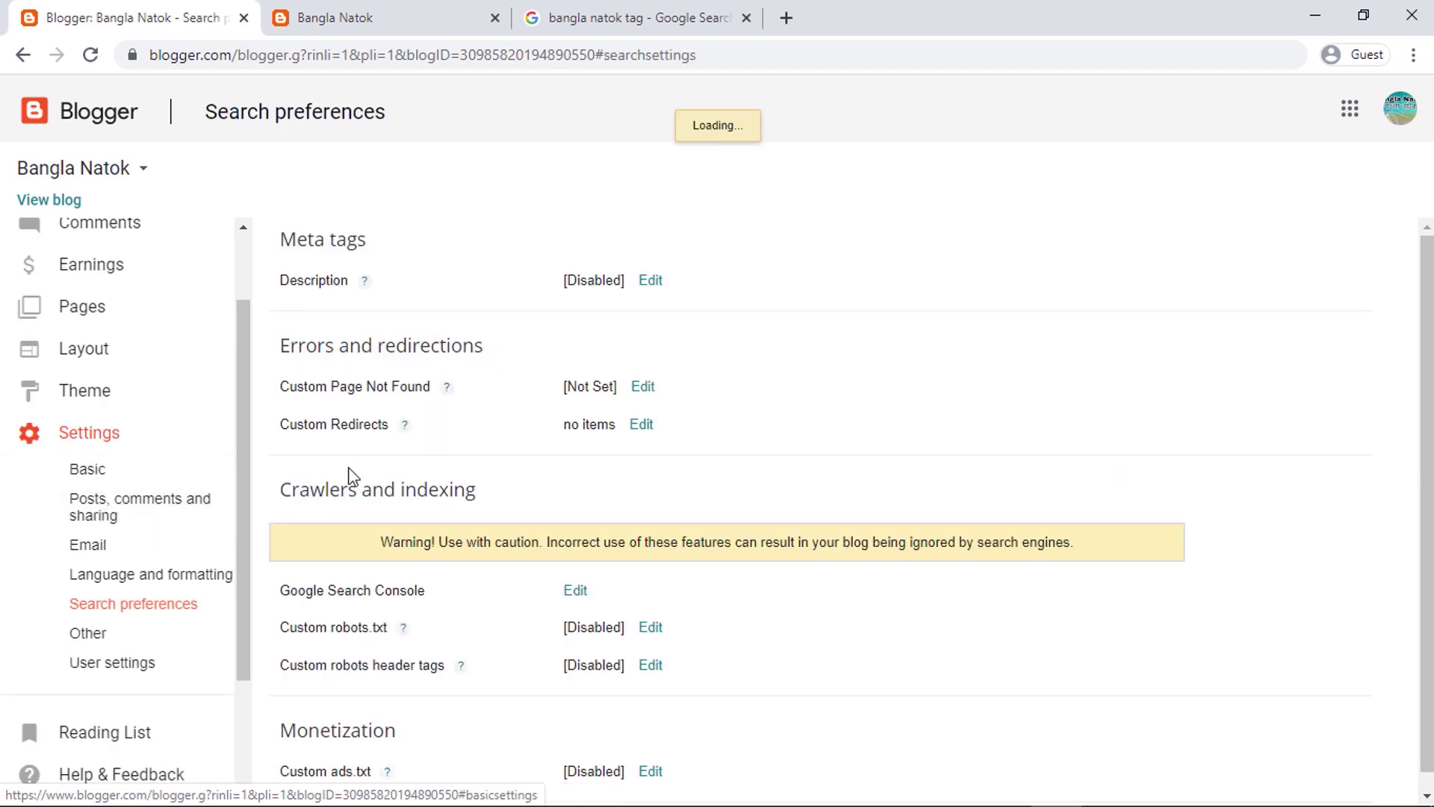
click(93, 469)
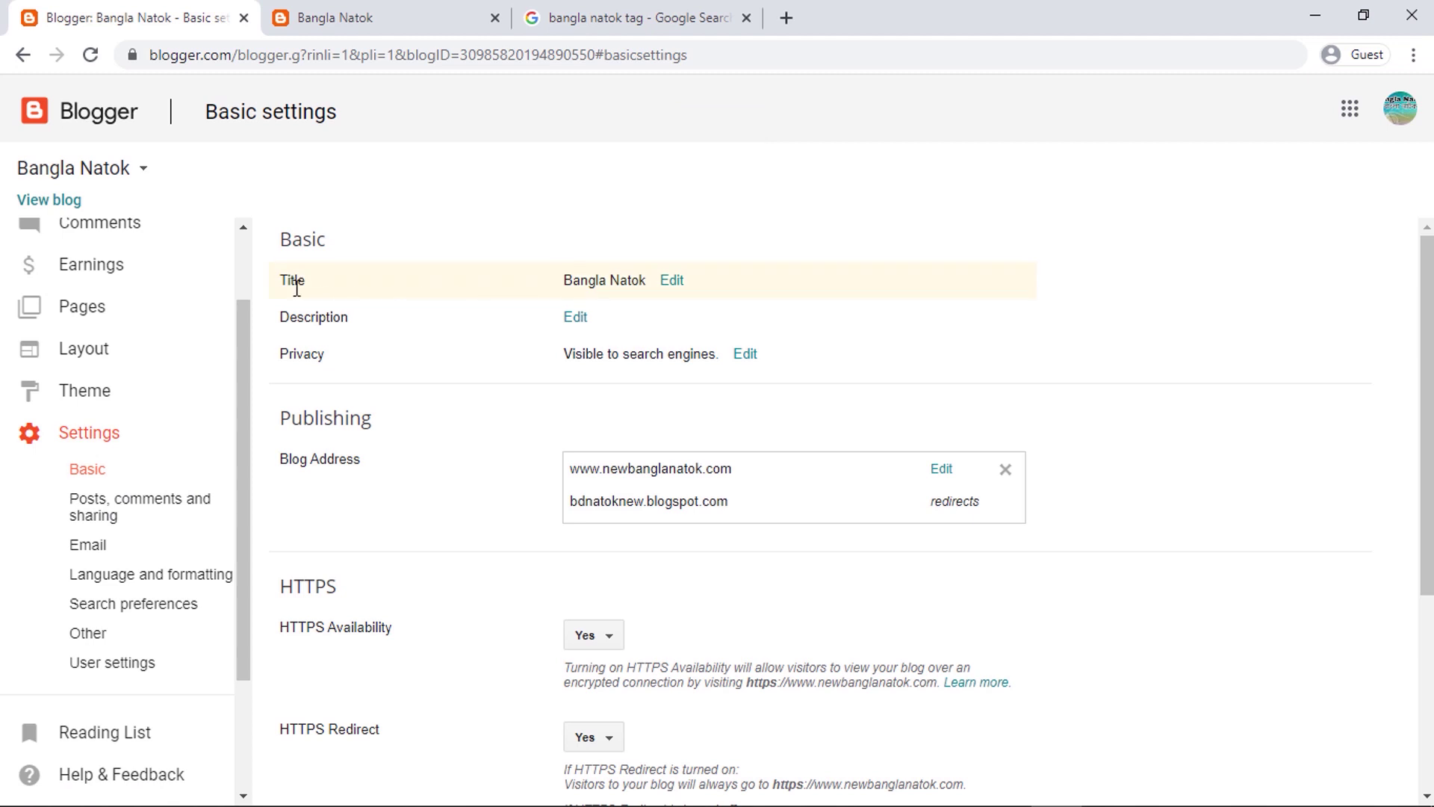
drag(582, 284, 647, 284)
click(661, 290)
click(676, 291)
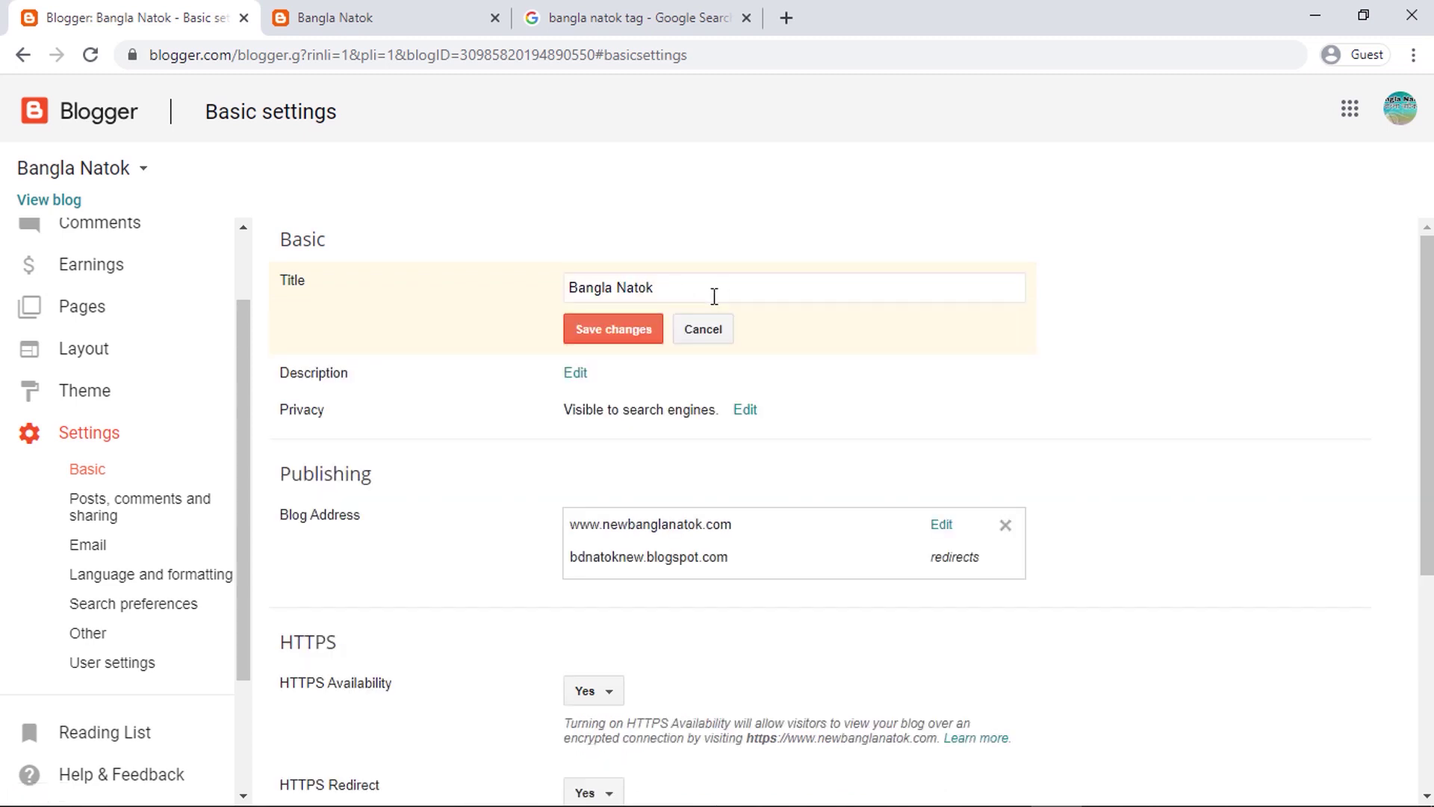
click(638, 335)
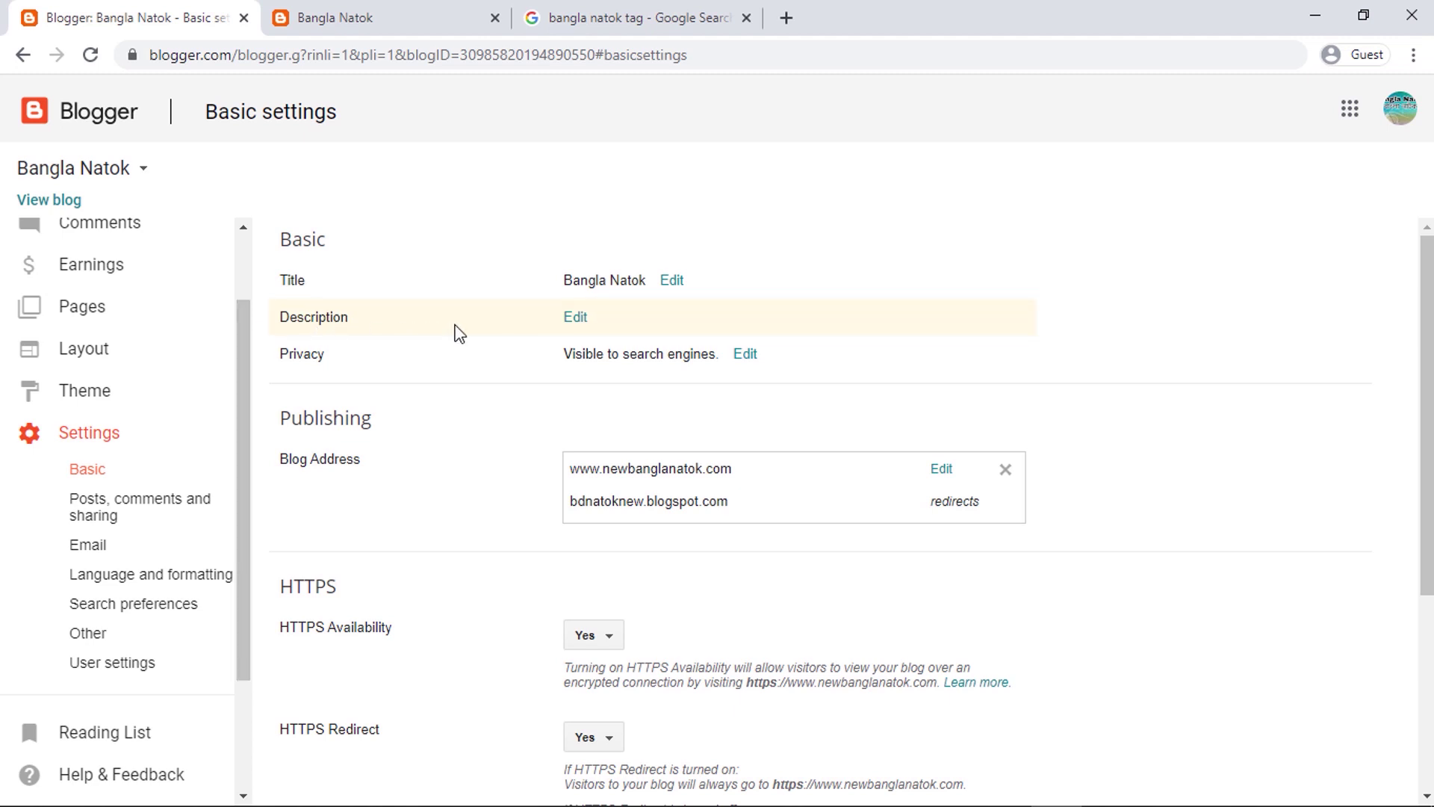
- Open the blog's description in the Basic settings for editing
click(440, 14)
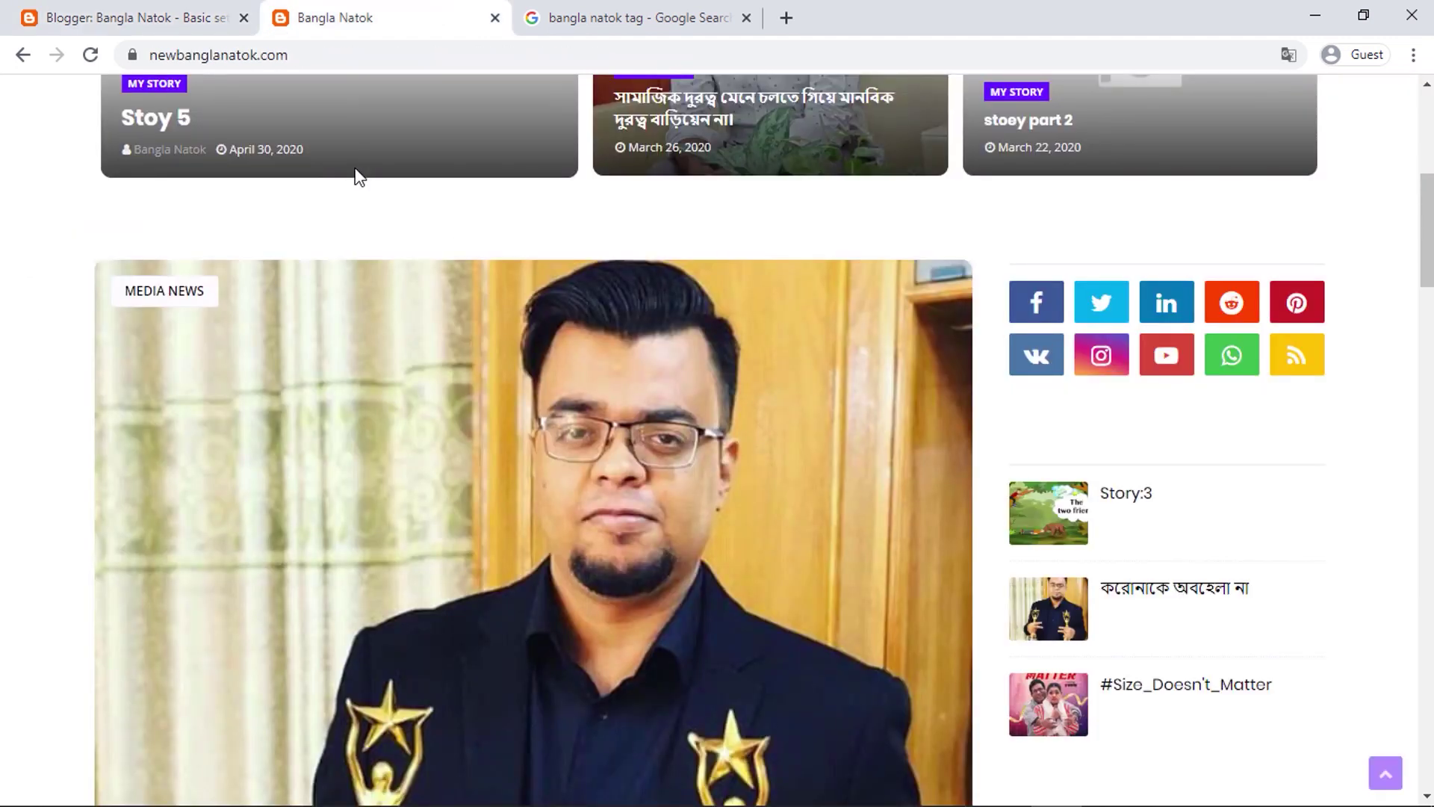
click(200, 15)
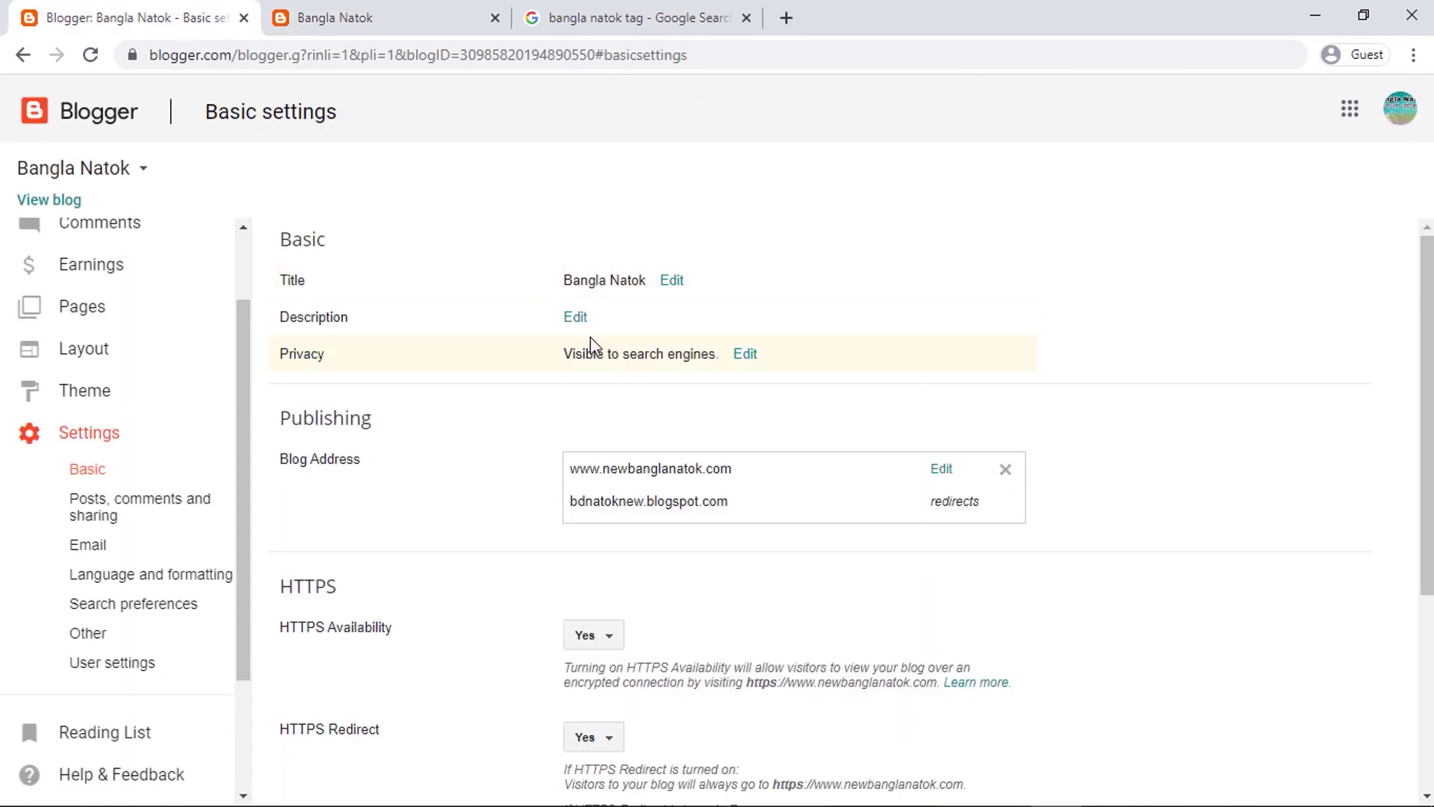
click(575, 318)
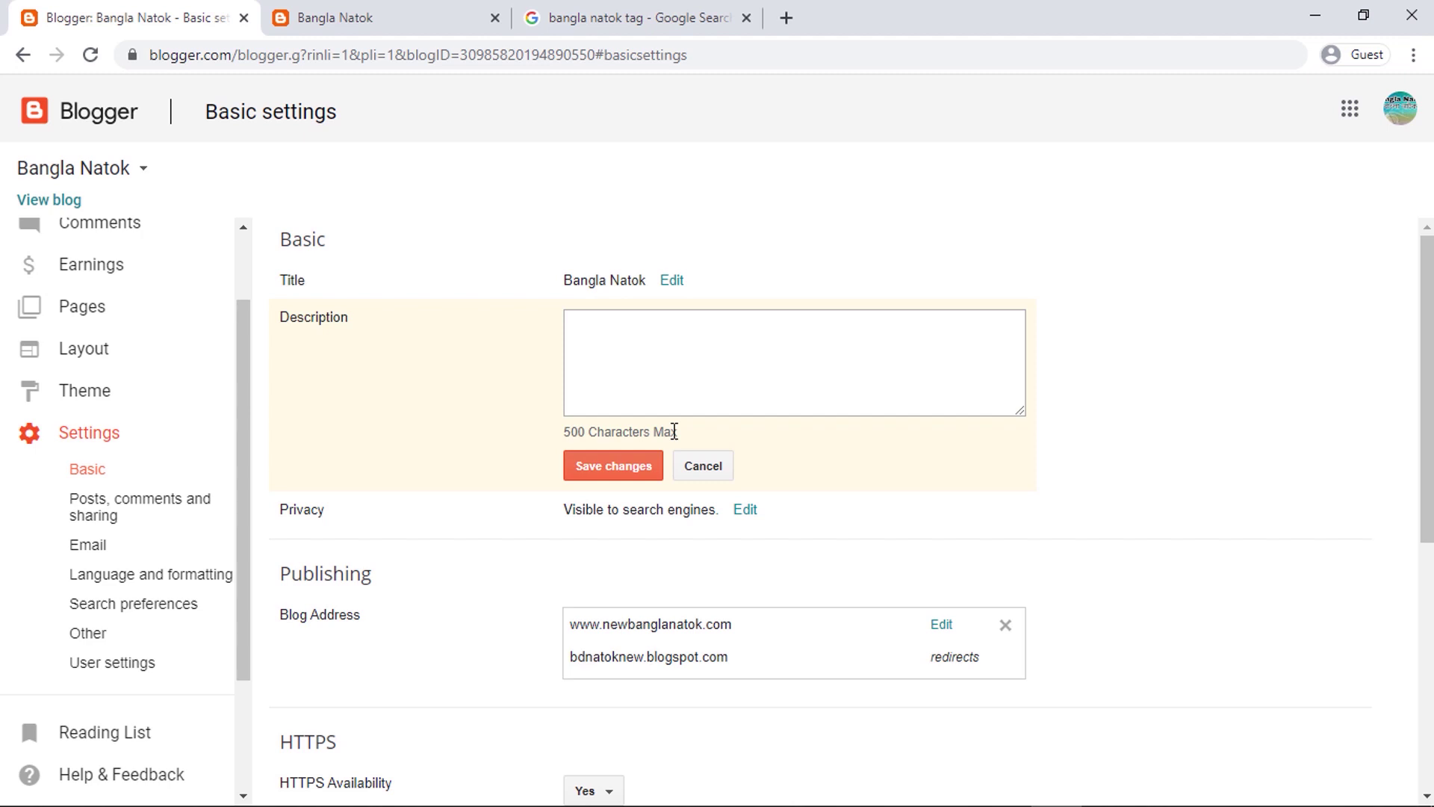
click(657, 350)
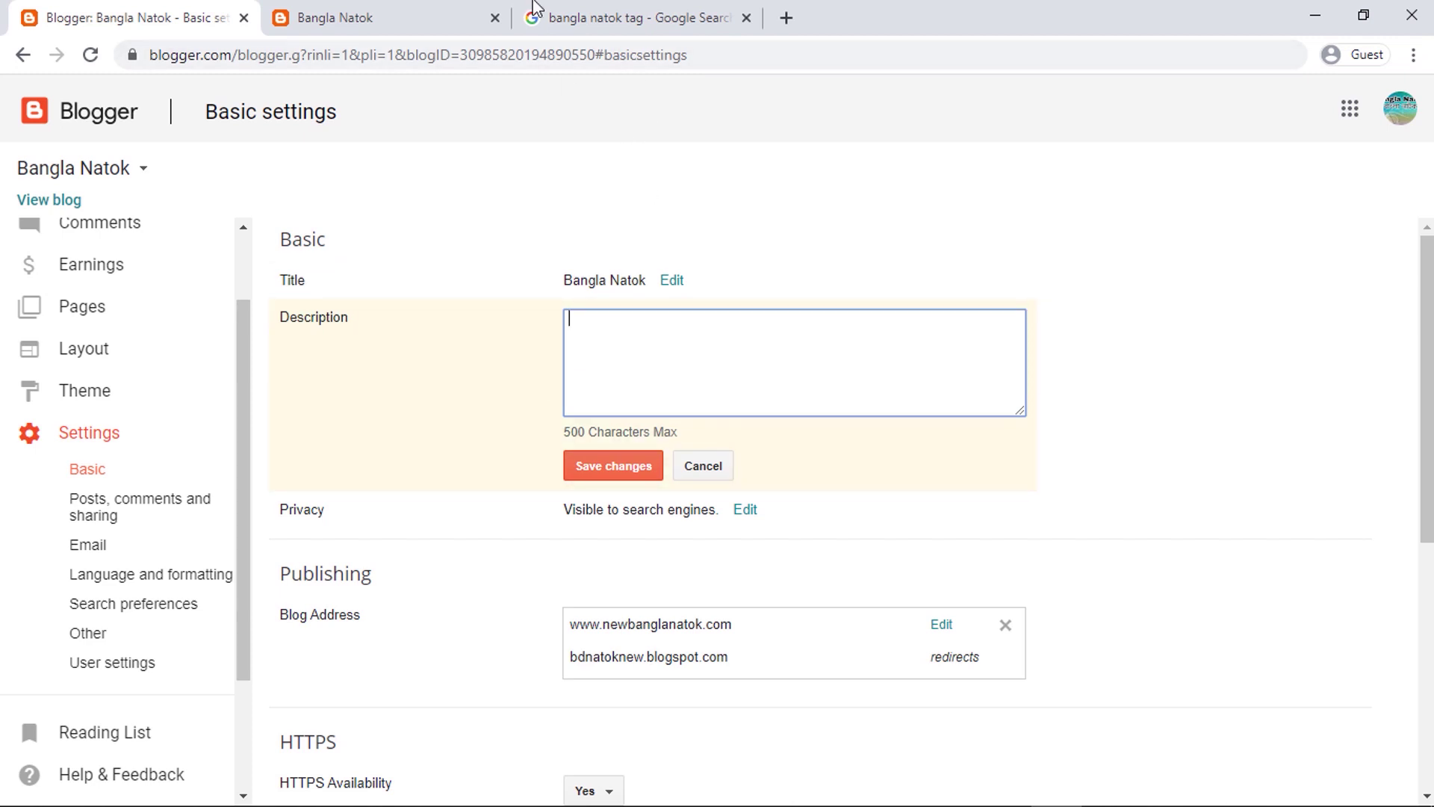
- Search Google for "bangla natok tag" and copy "Bangladeshi Bangla Natok, Bangla Teleflim, Bangla Eid Natok" from the Pinterest result's title
click(572, 9)
drag(374, 118, 187, 133)
click(320, 122)
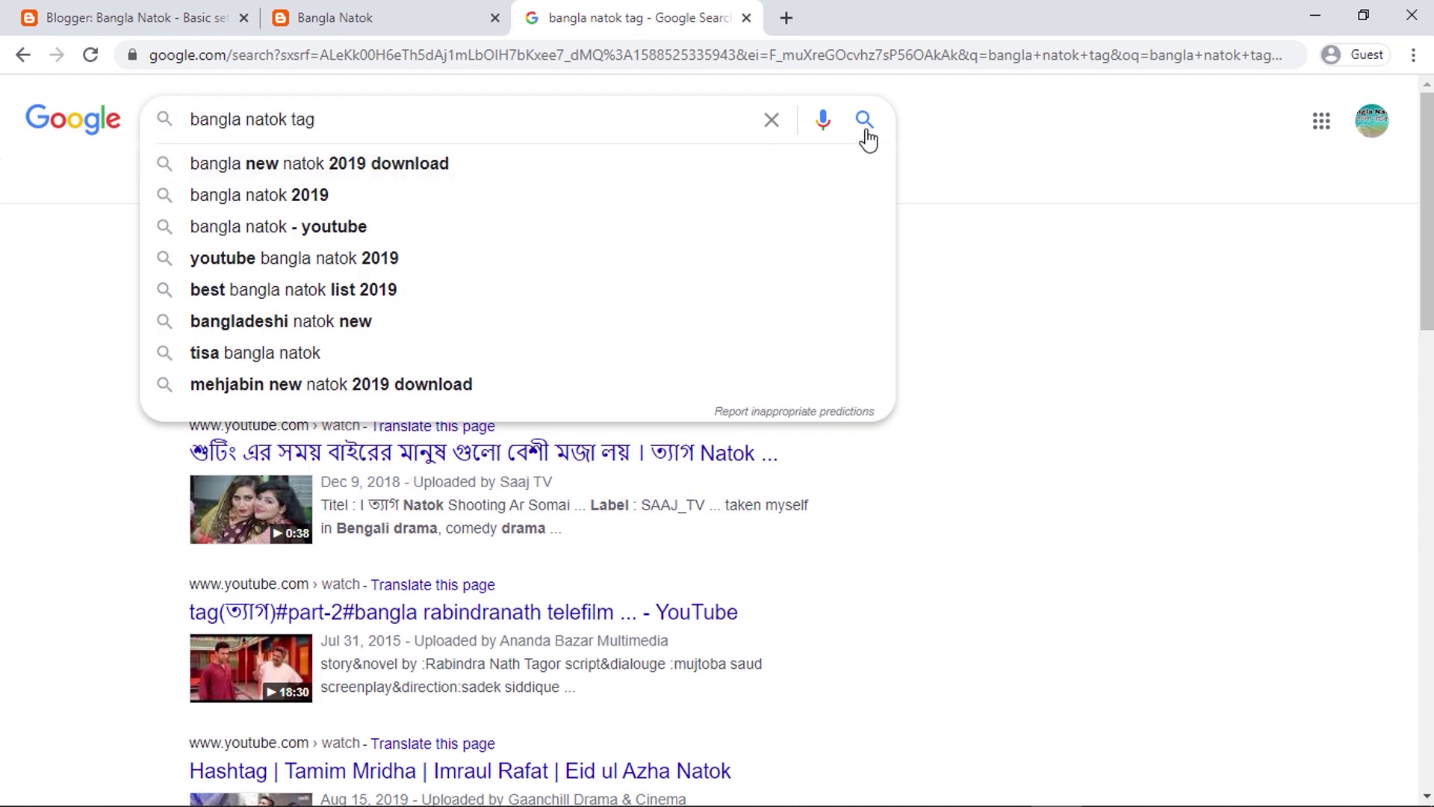
click(865, 135)
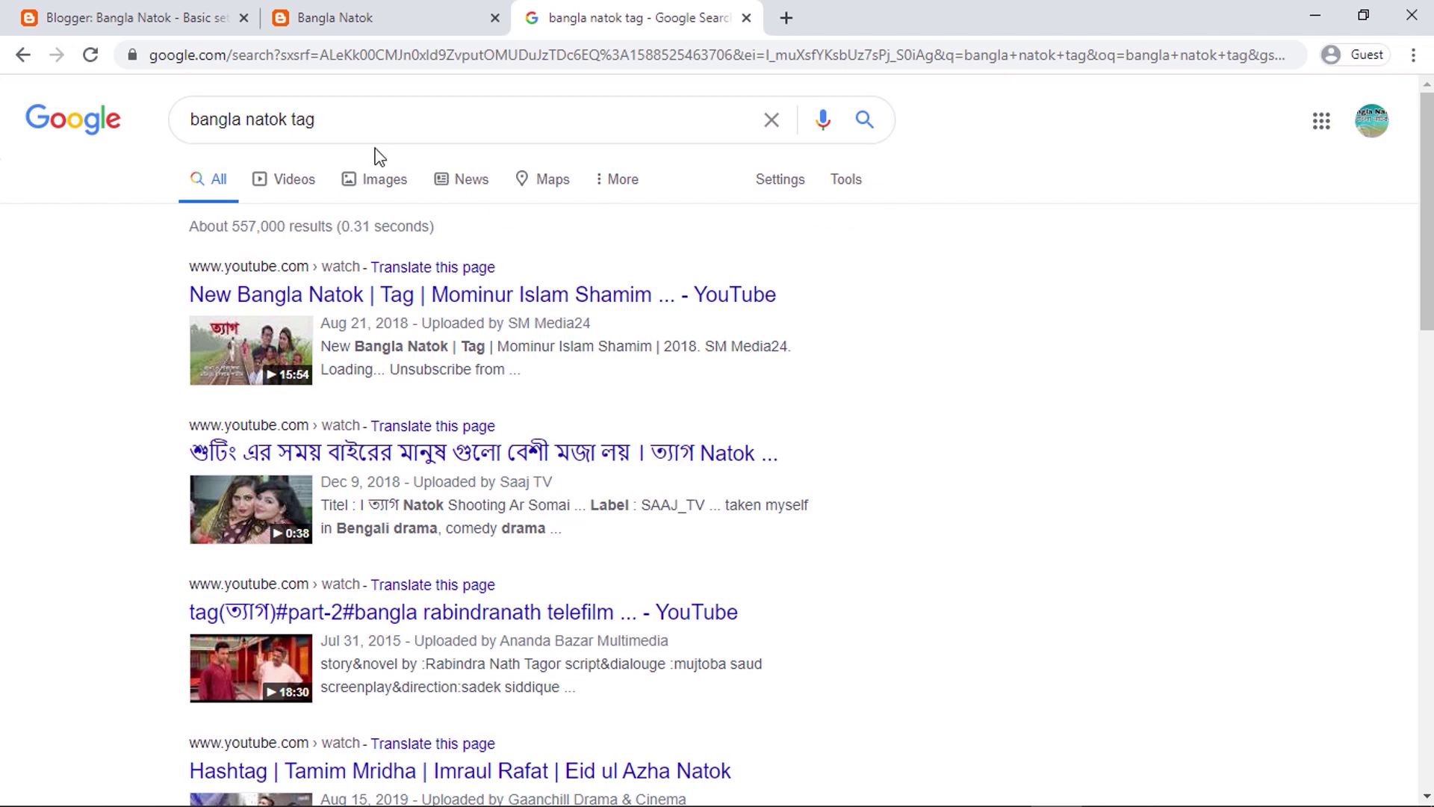
scroll(427, 157, down, 20)
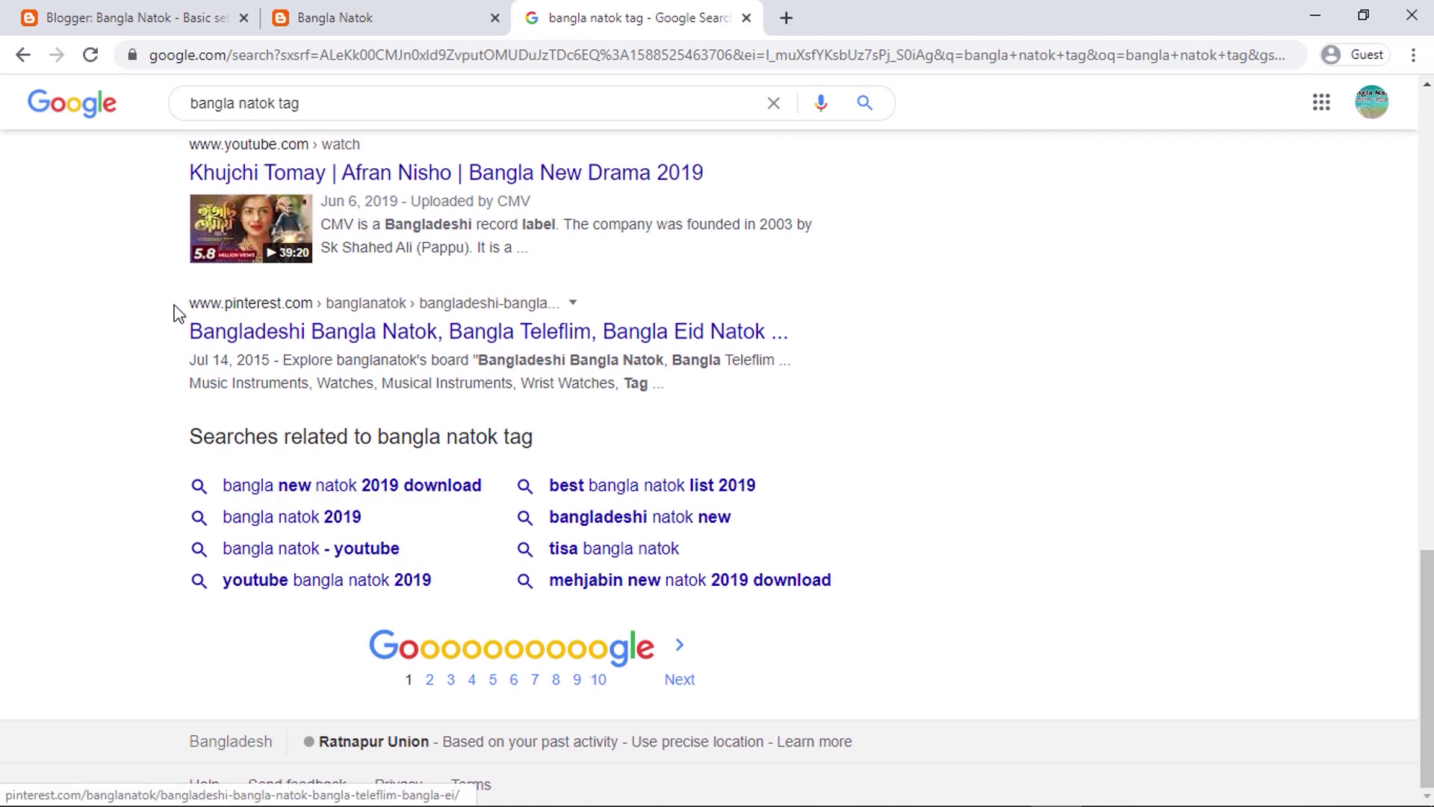
drag(185, 331, 746, 340)
right_click(746, 336)
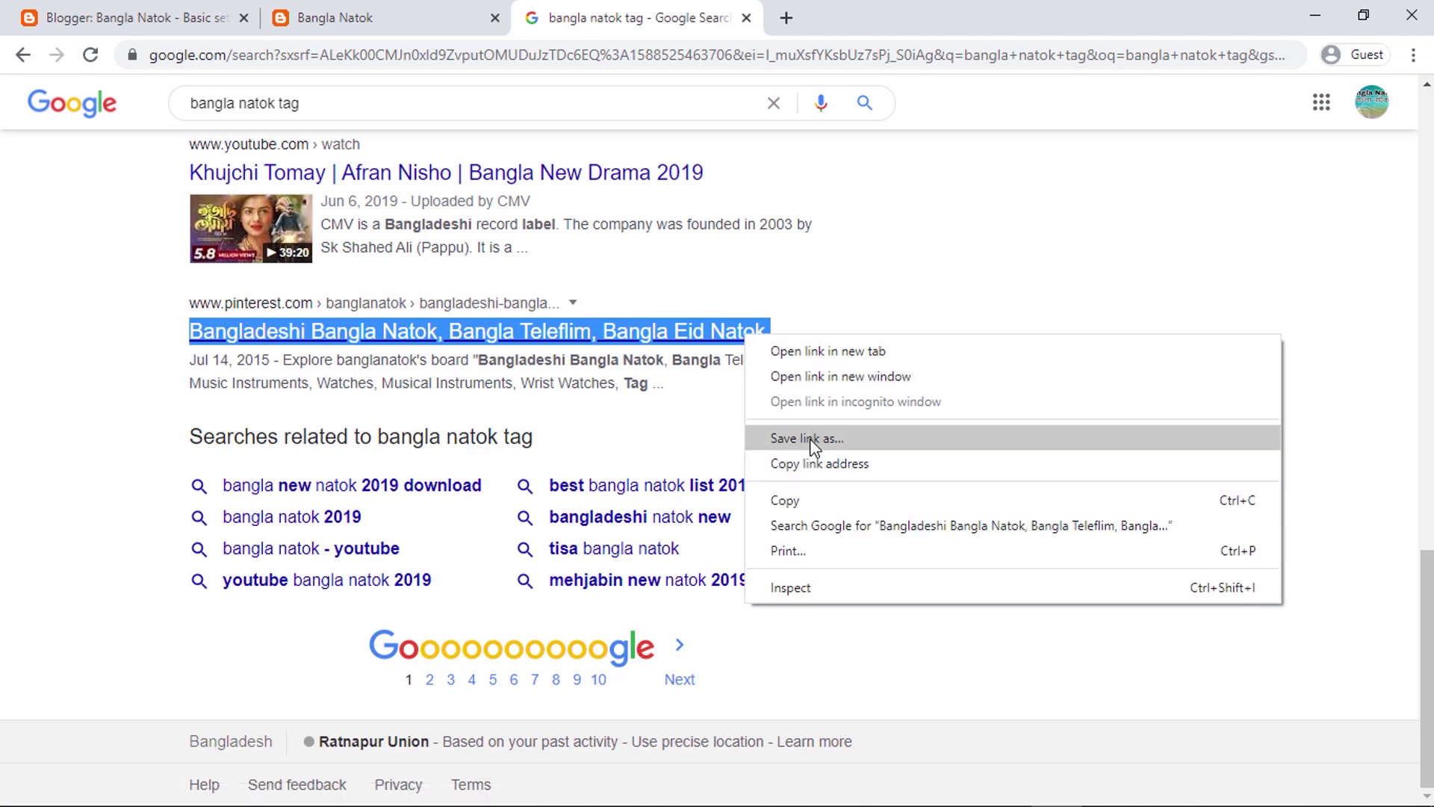
click(805, 500)
- Set the blog description in Blogger to "Bangladeshi Bangla Natok, Bangla Teleflim, Bangla Eid Natok" and save it
click(427, 10)
click(213, 11)
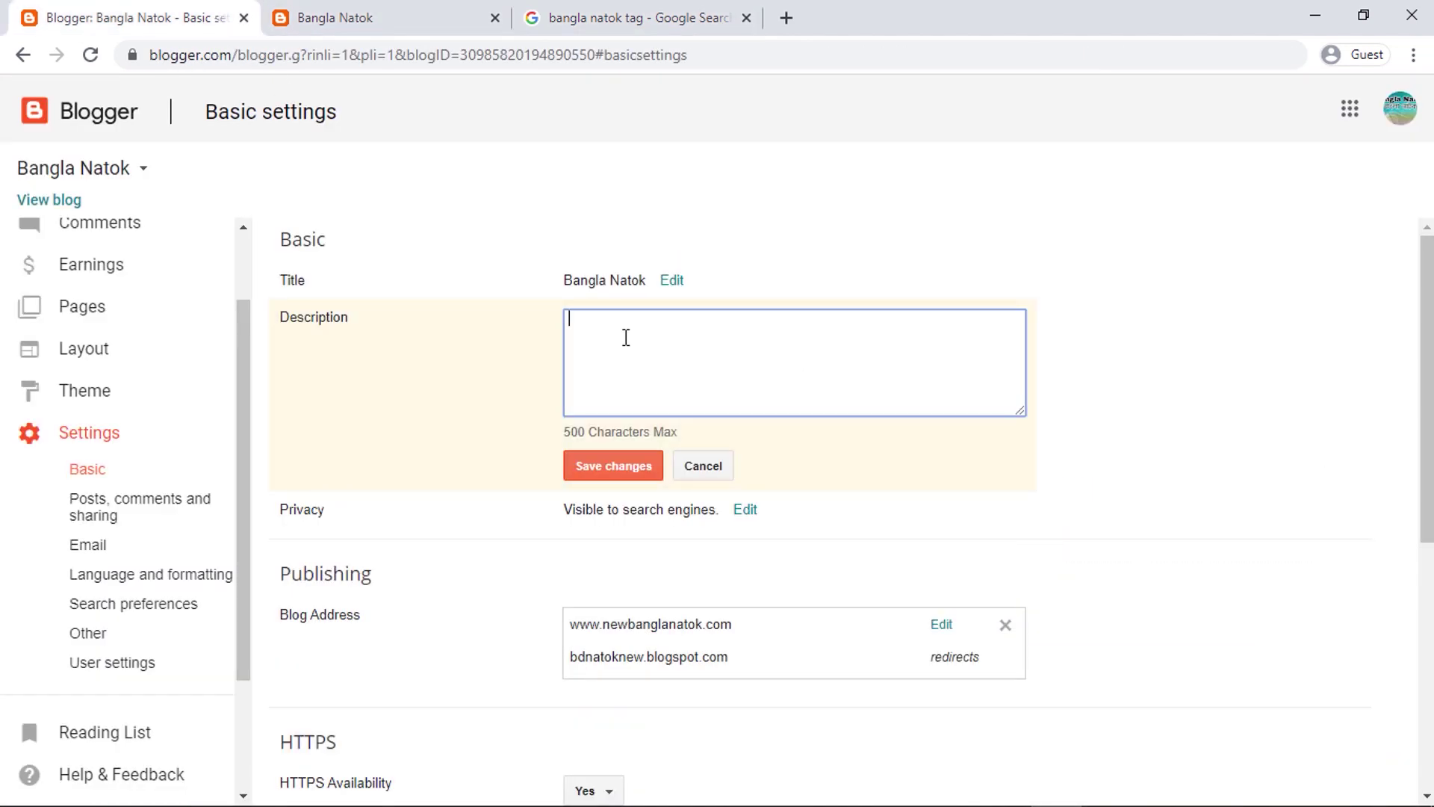
key(ctrl+v)
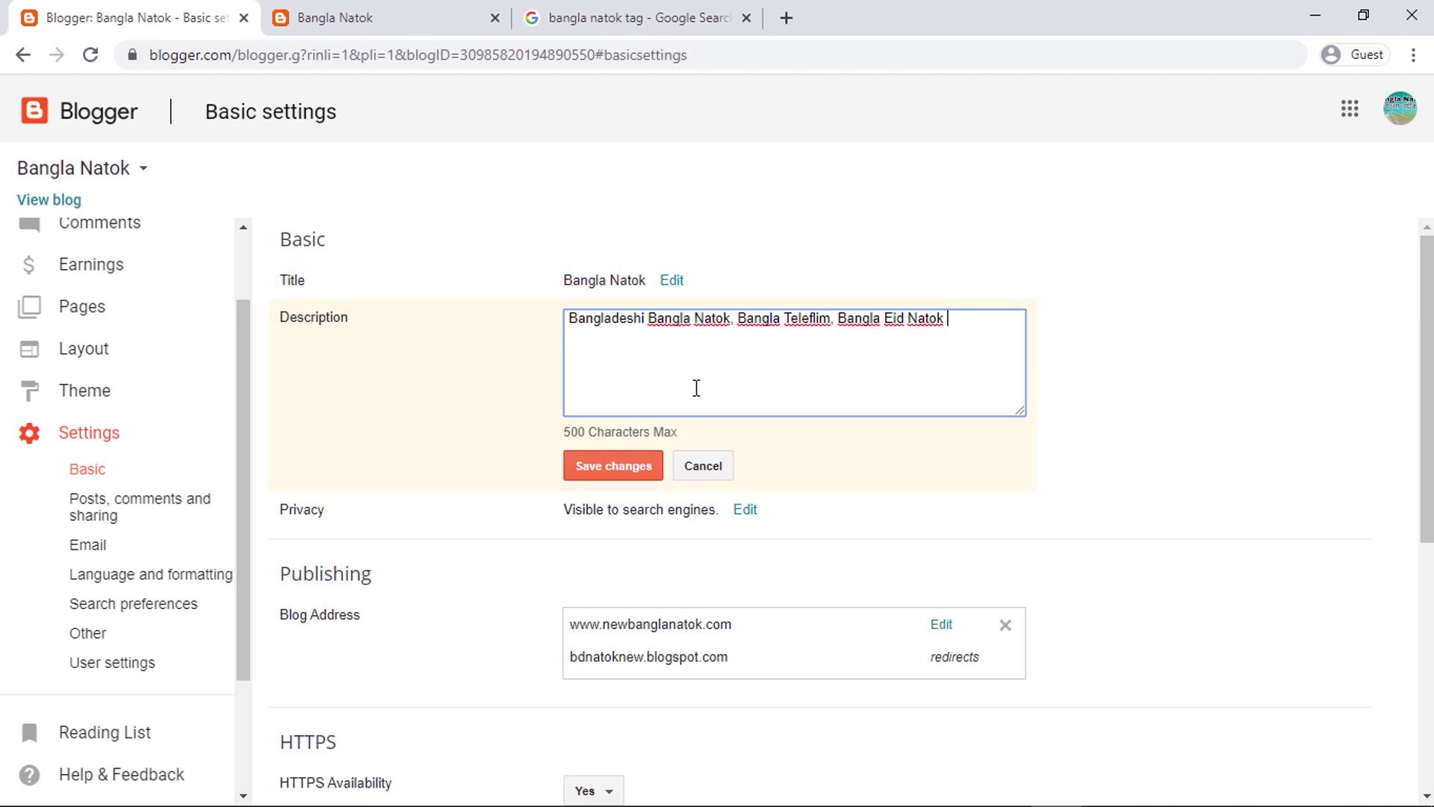
click(636, 469)
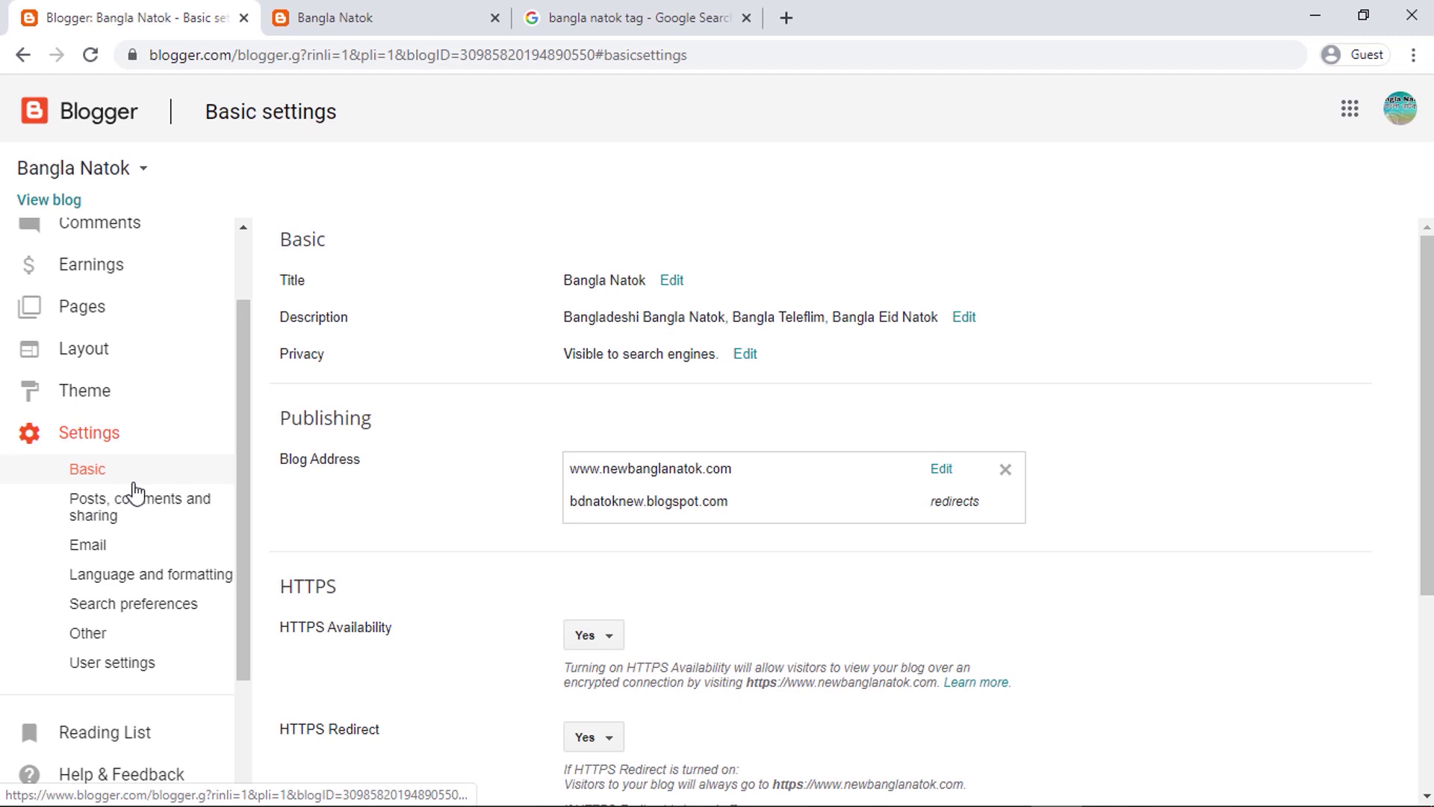
- Open the blog's Search preferences and enable the search description under Meta tags
click(132, 617)
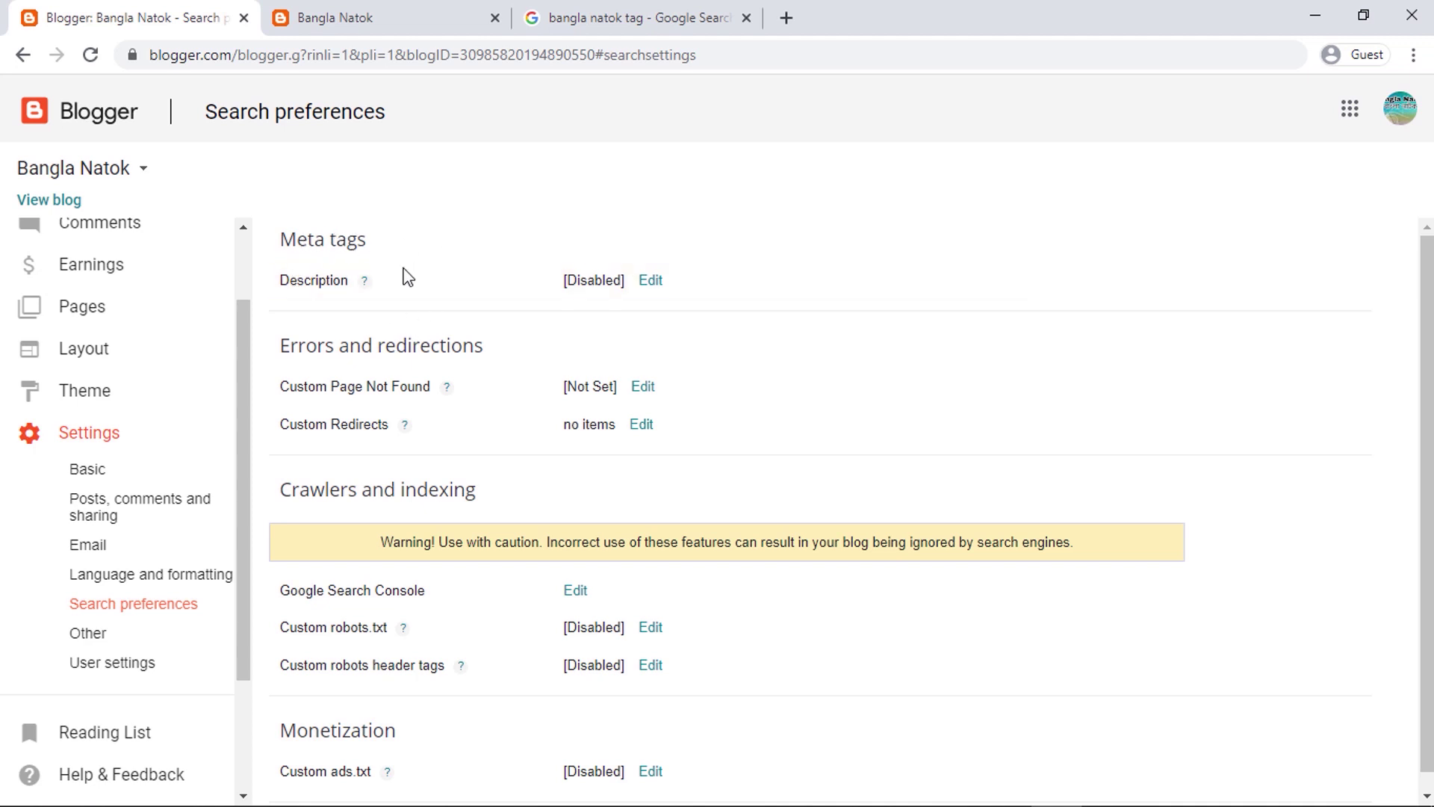
drag(309, 285, 406, 291)
click(447, 287)
click(650, 284)
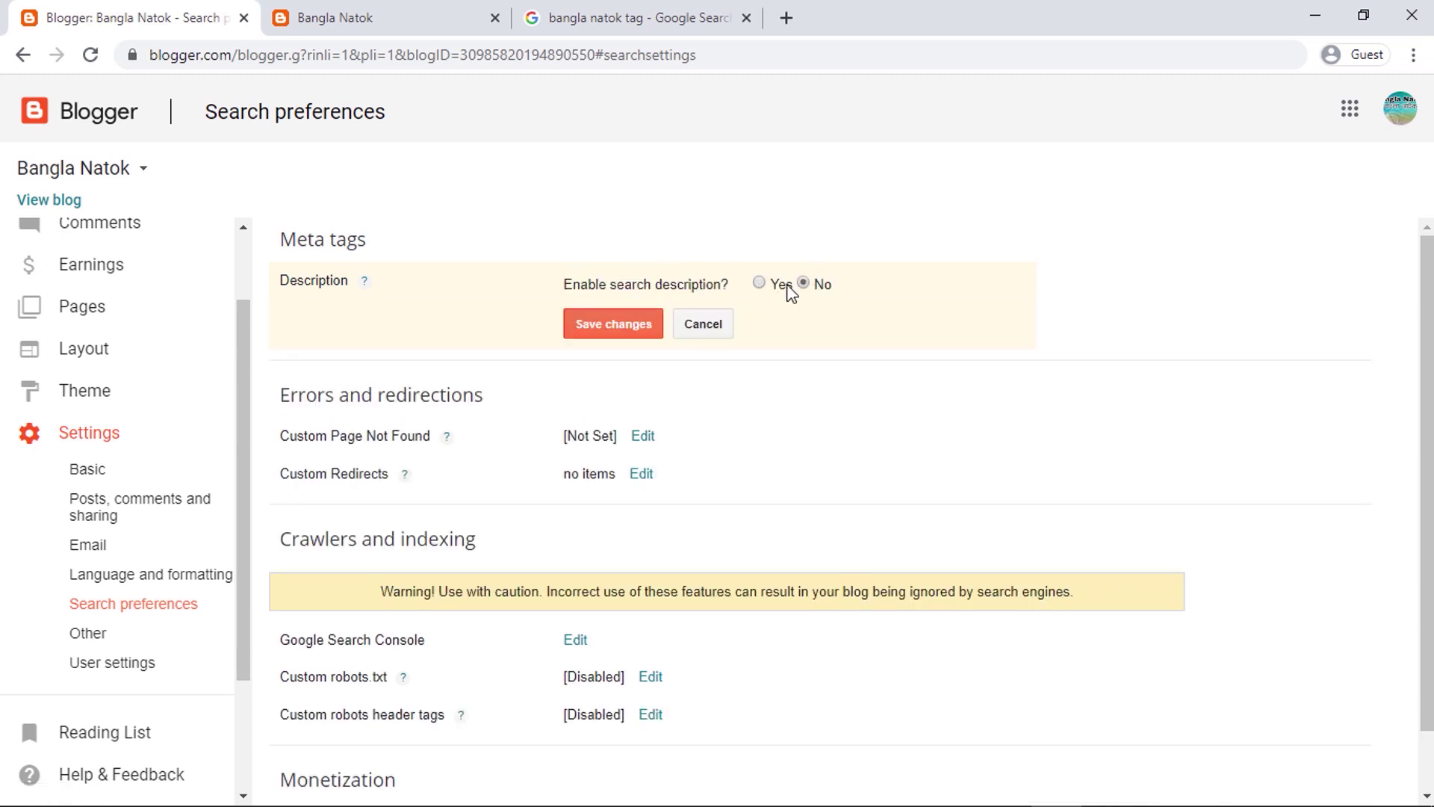
click(758, 284)
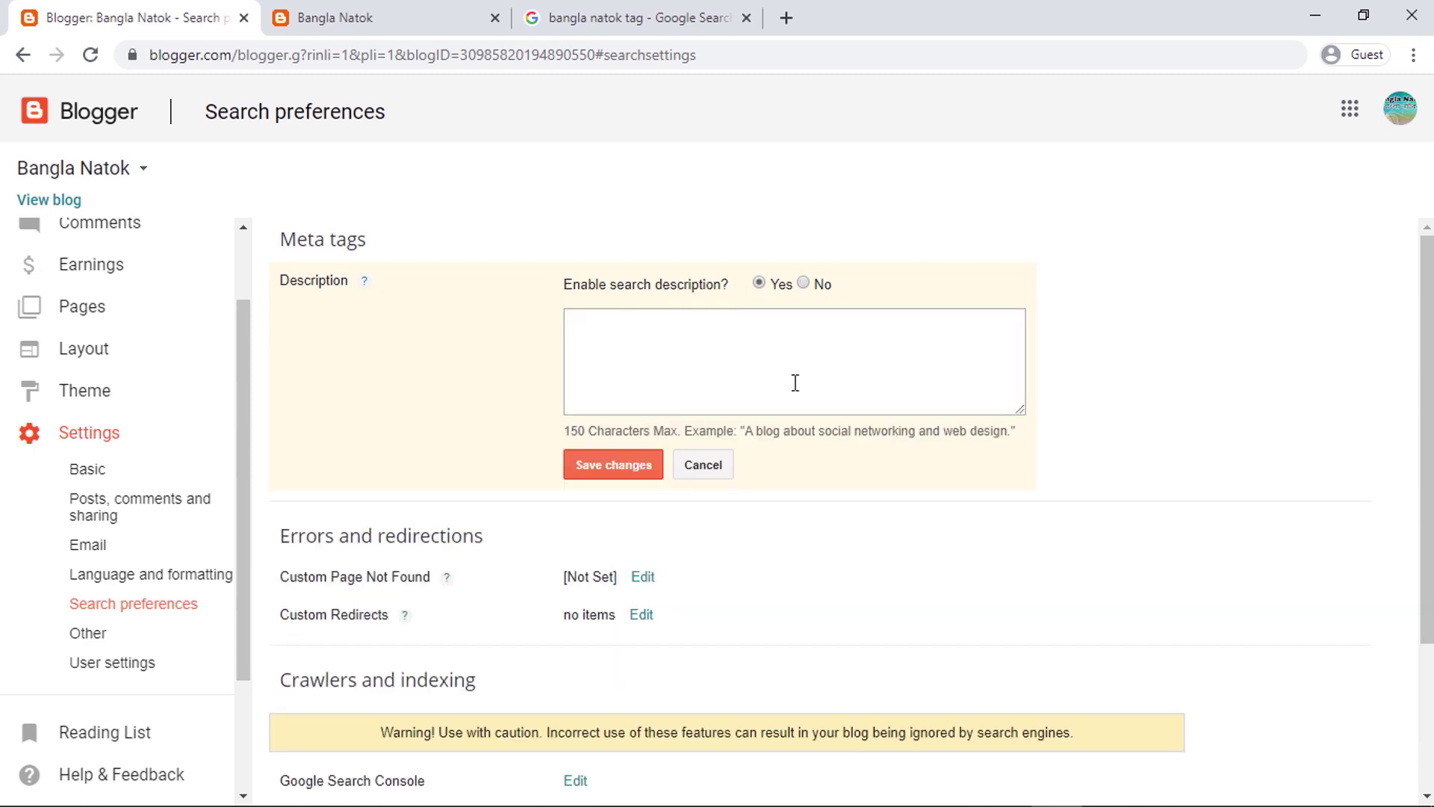
- Set the meta tag description to "Bangladeshi Bangla Natok, Bangla Teleflim, Bangla Eid Natok" and save it
drag(746, 431, 826, 436)
click(841, 436)
click(709, 342)
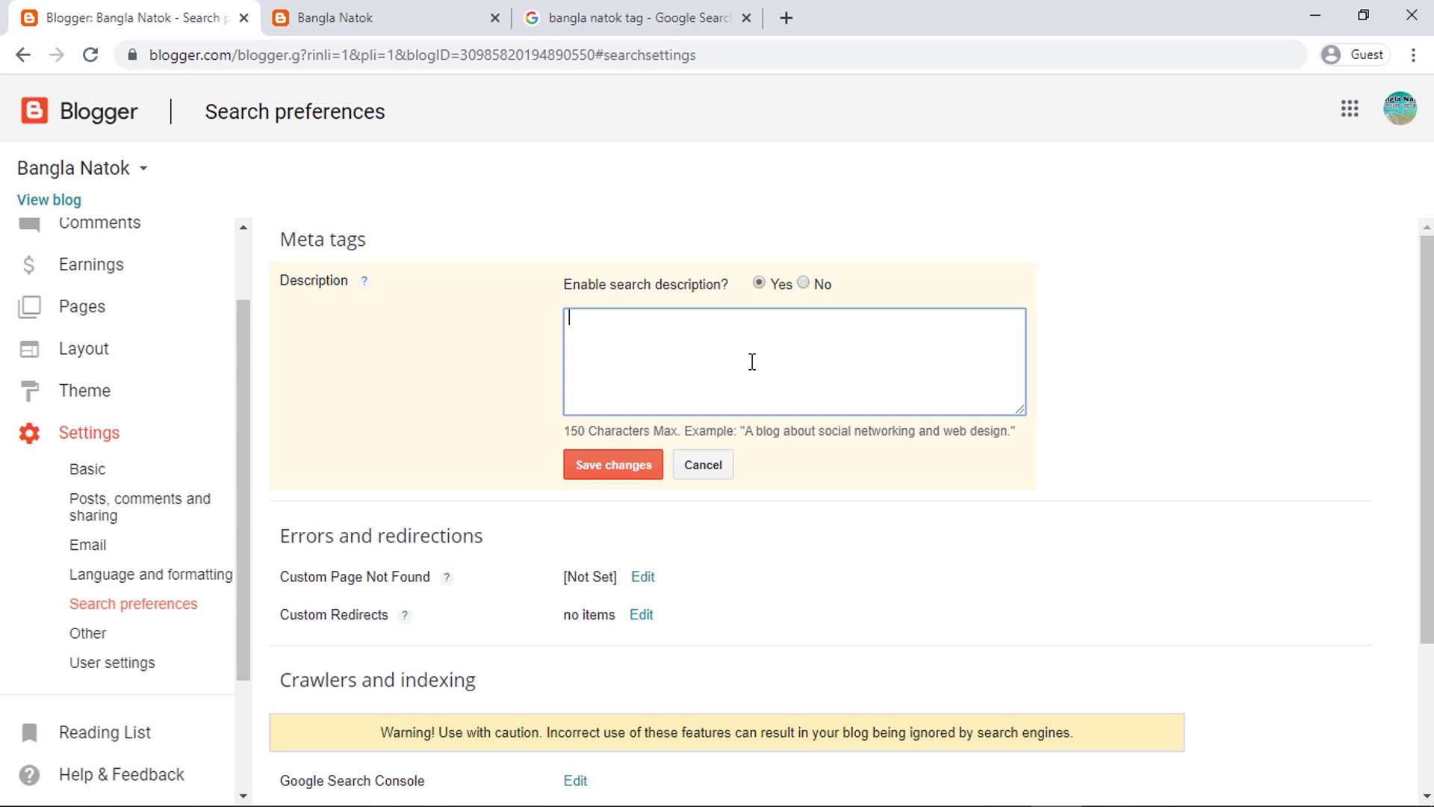
key(ctrl+v)
click(641, 481)
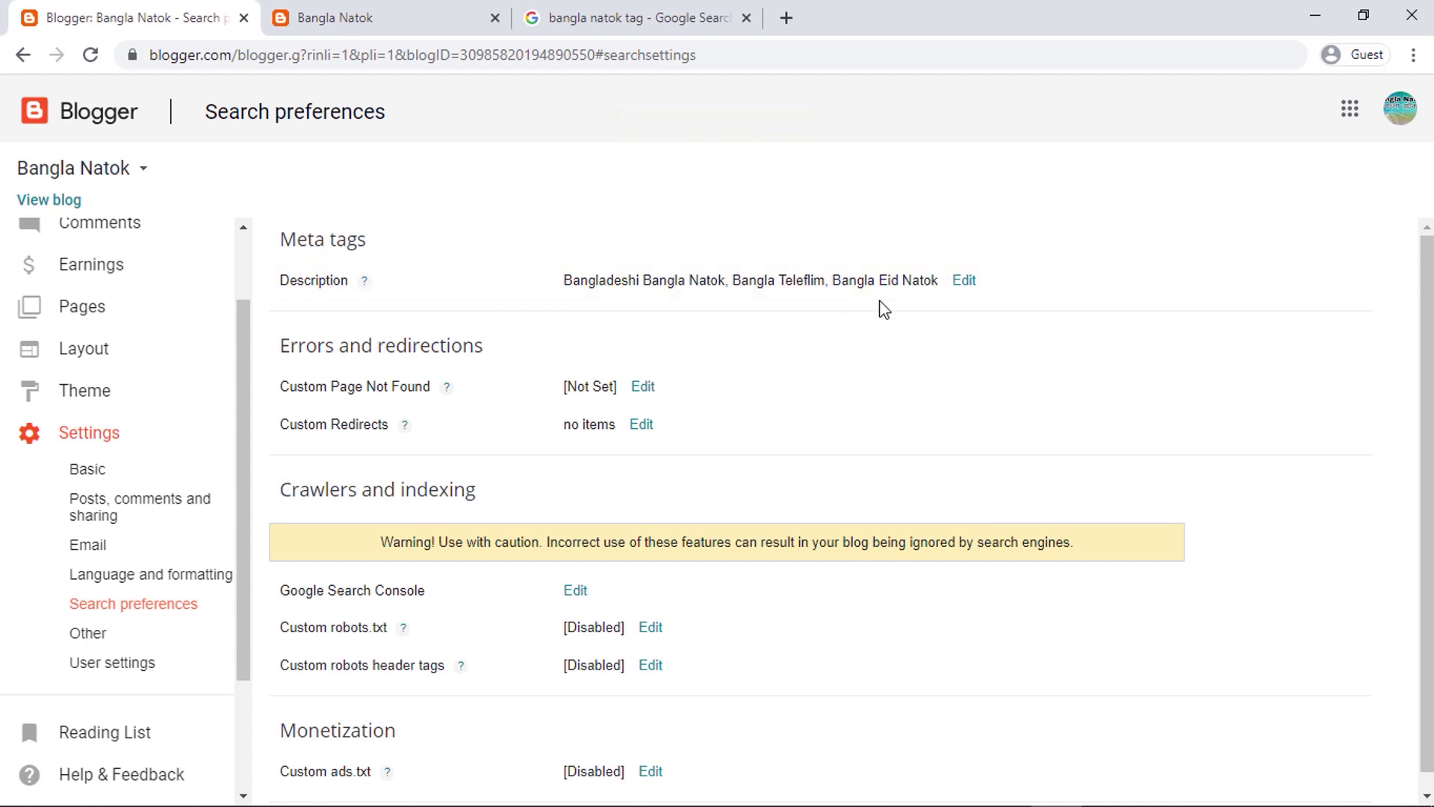
- Enable custom robots.txt content in the Crawlers and indexing settings
scroll(642, 415, down, 1)
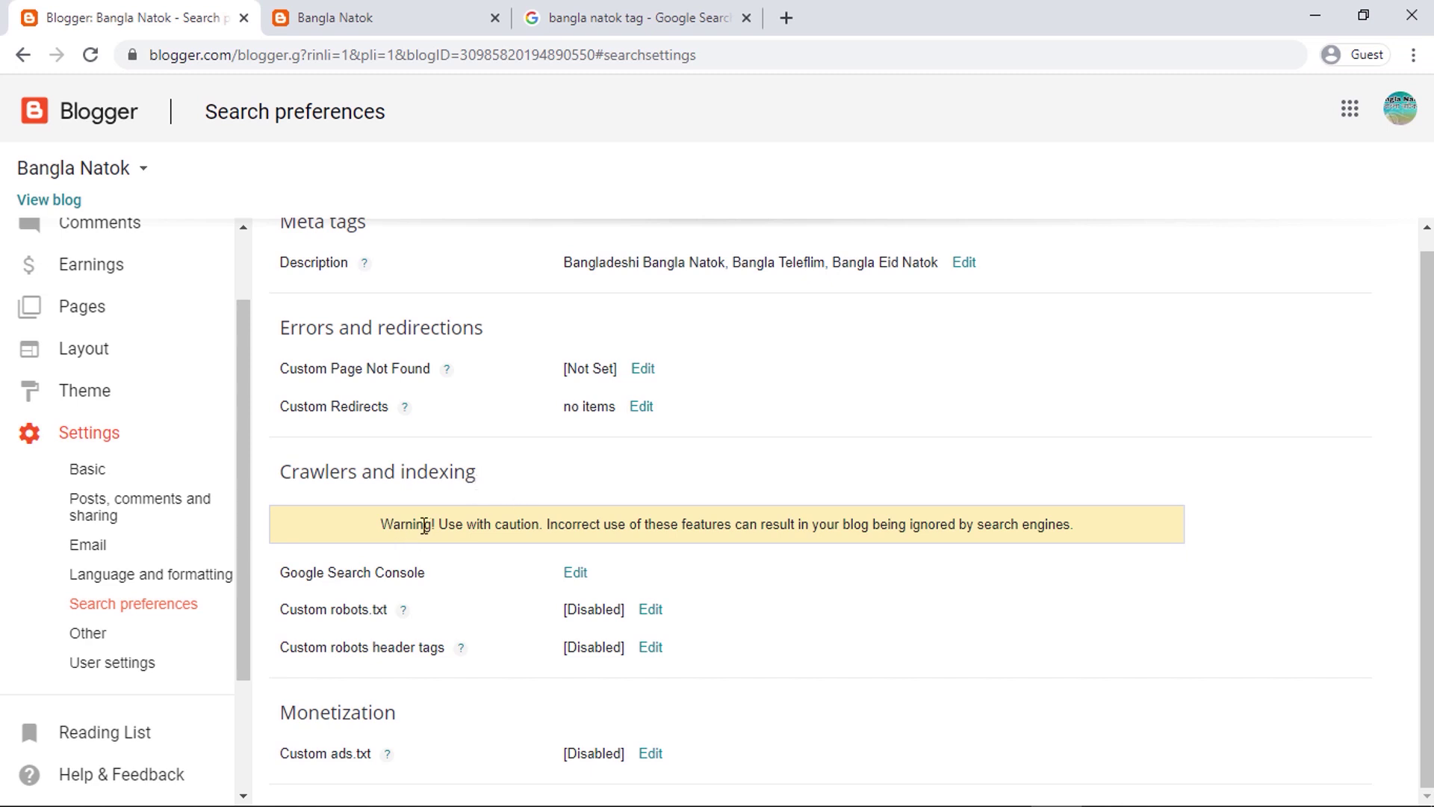
drag(401, 523, 550, 525)
click(665, 520)
drag(290, 573, 367, 578)
click(424, 576)
drag(292, 615, 345, 617)
click(428, 617)
click(652, 609)
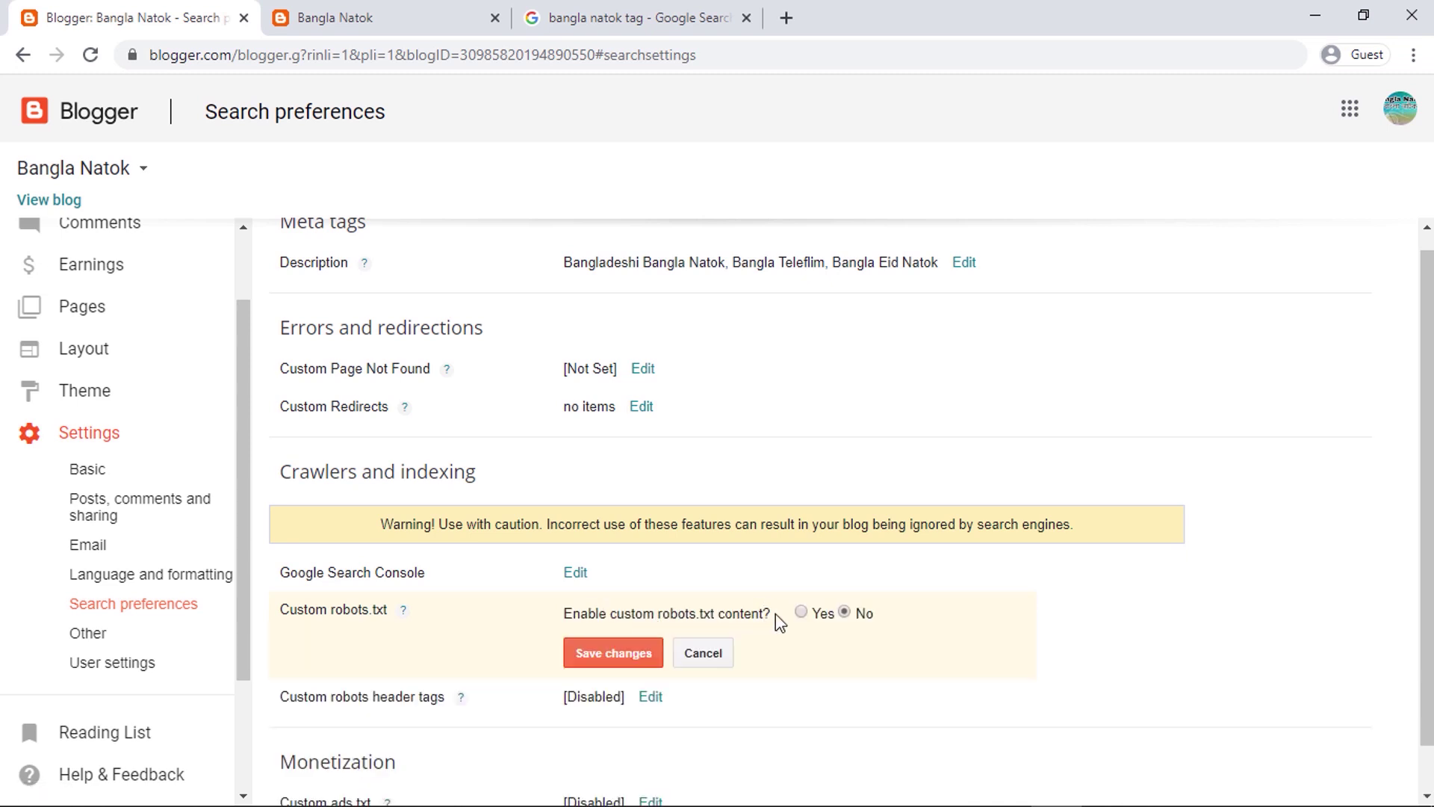
click(801, 612)
scroll(811, 631, down, 3)
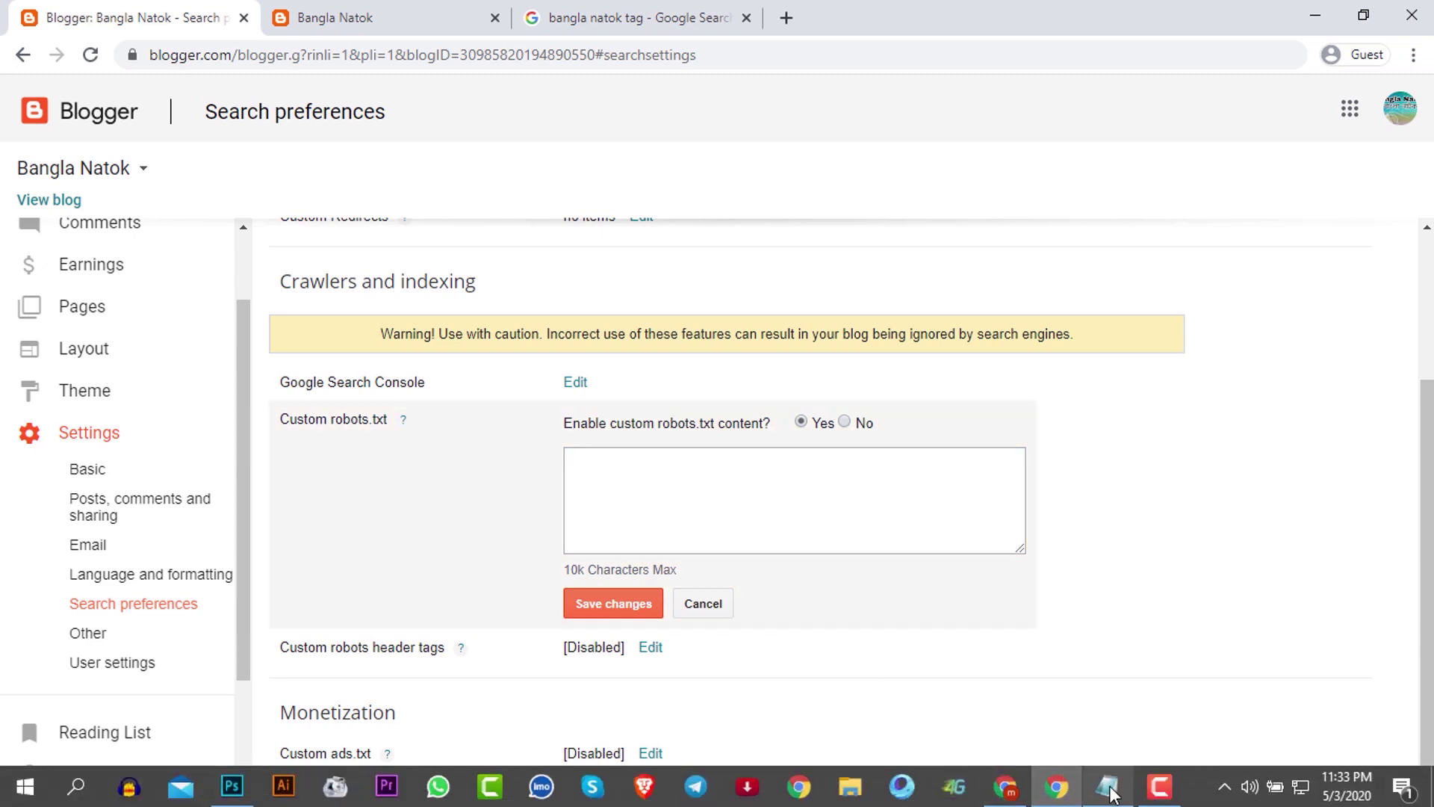
- Switch to Notepad, copy all the robots.txt rules from User-agent through the Sitemap line, and return to Blogger
click(1107, 786)
drag(835, 173, 4, 58)
right_click(37, 68)
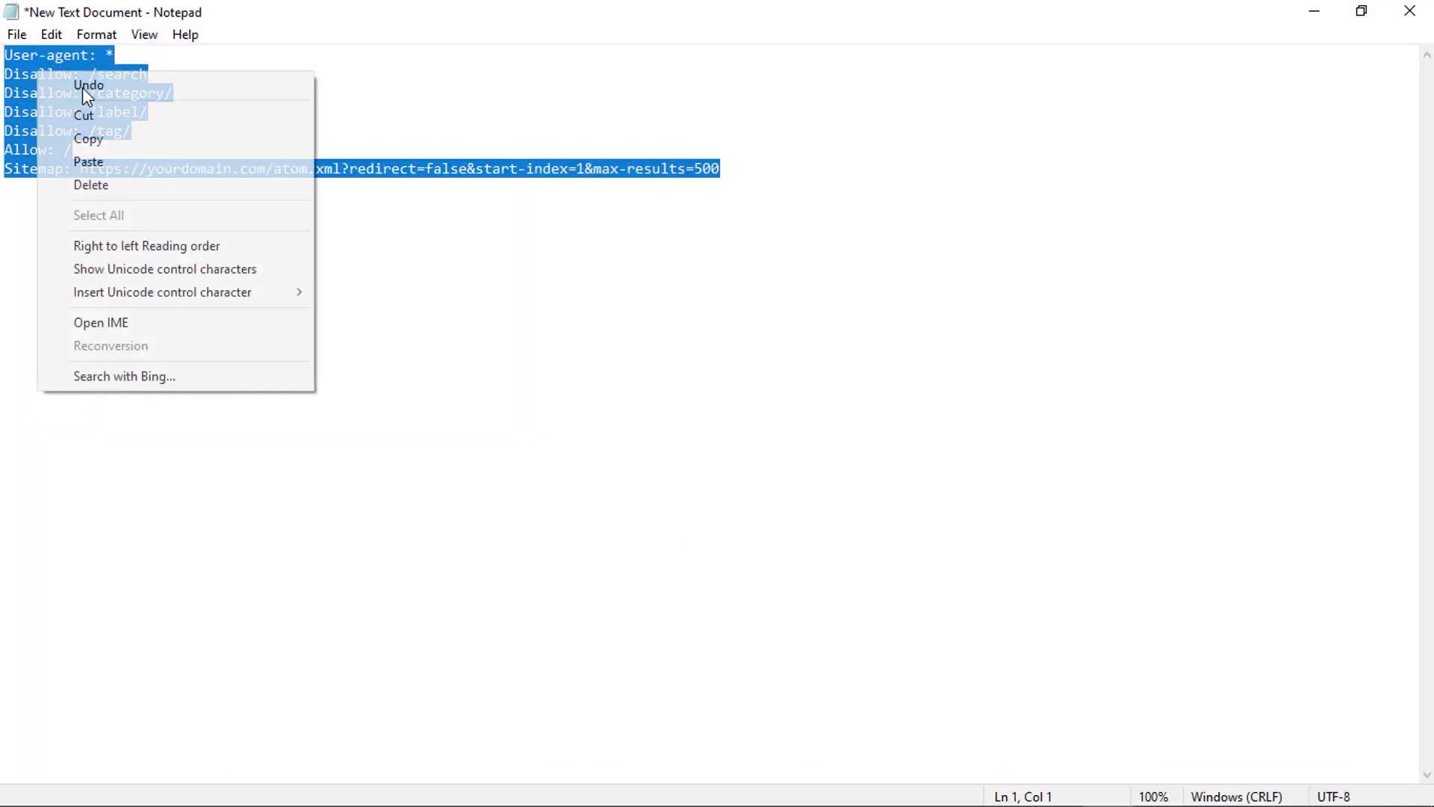
click(130, 138)
click(484, 340)
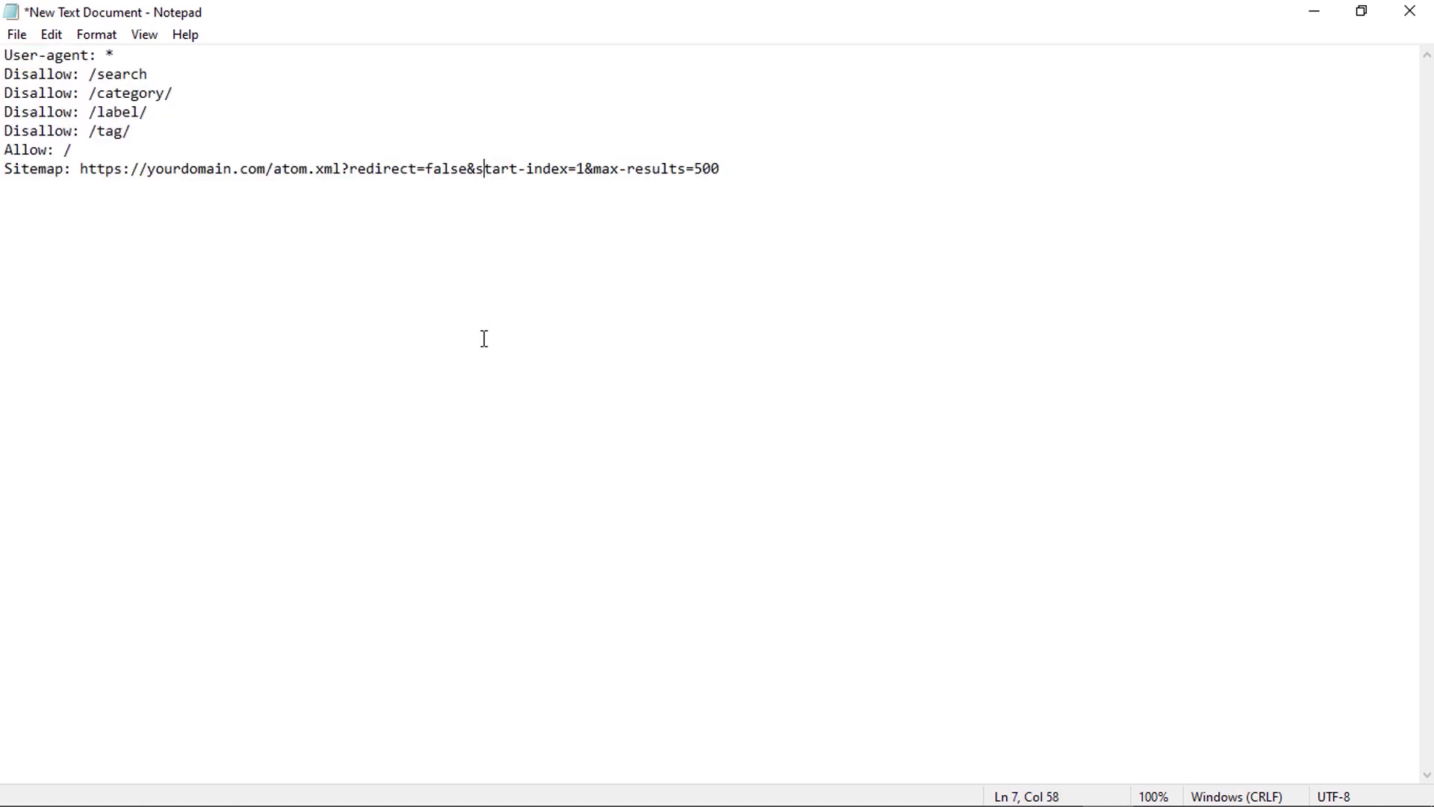
click(1315, 11)
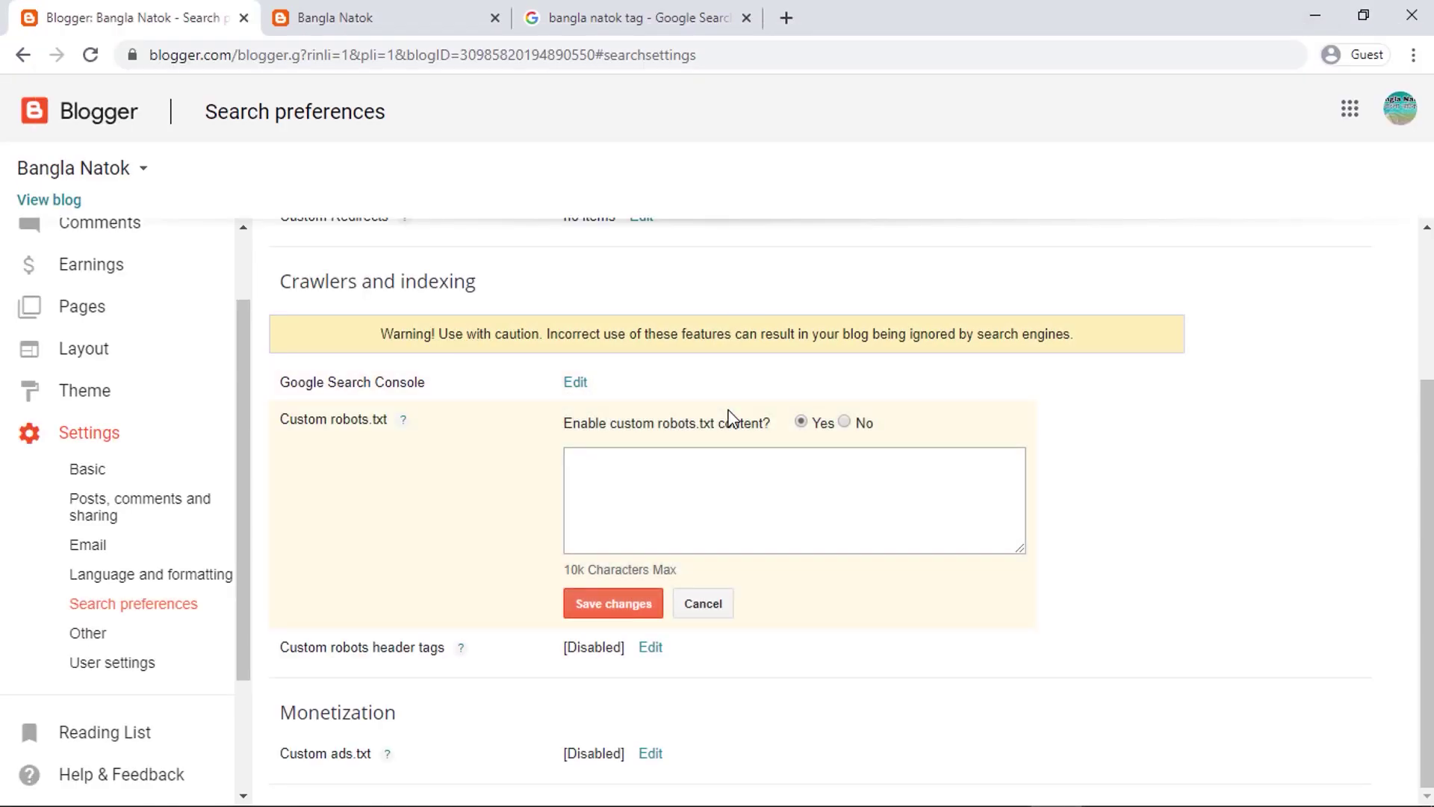
- Paste the copied rules as the custom robots.txt content, replace yourdomain in the Sitemap URL with newbanglanatok, and save
click(677, 488)
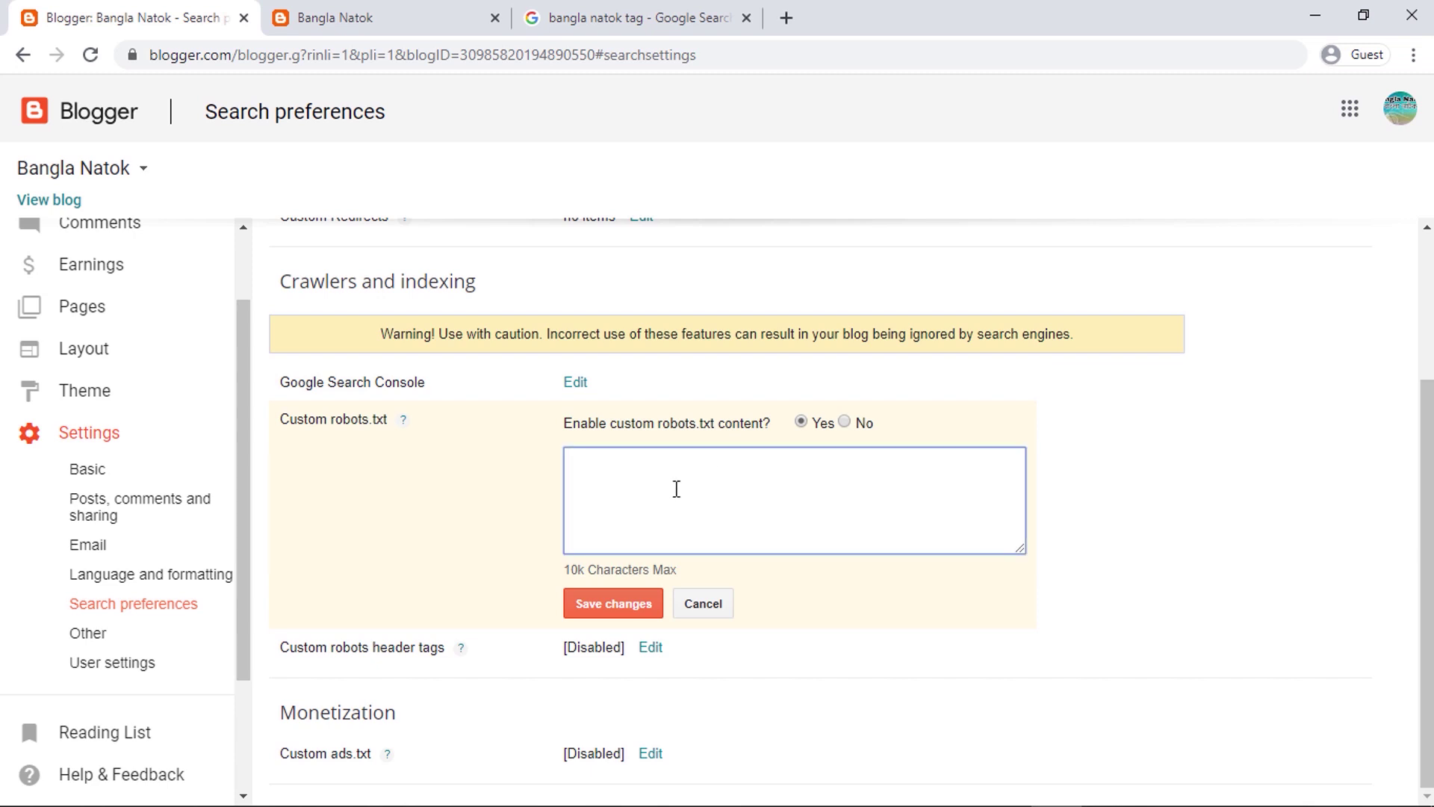
key(ctrl+v)
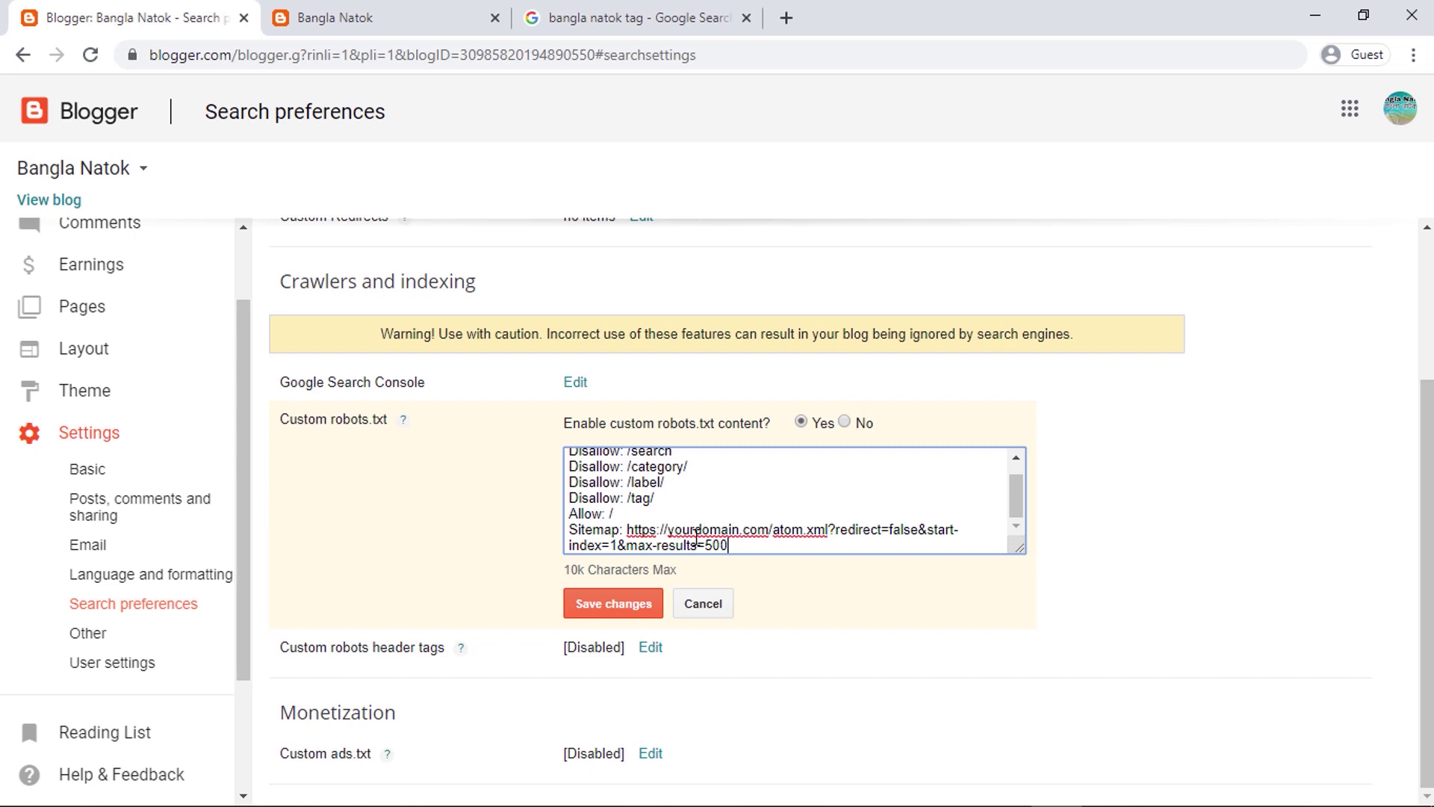
drag(668, 532, 749, 528)
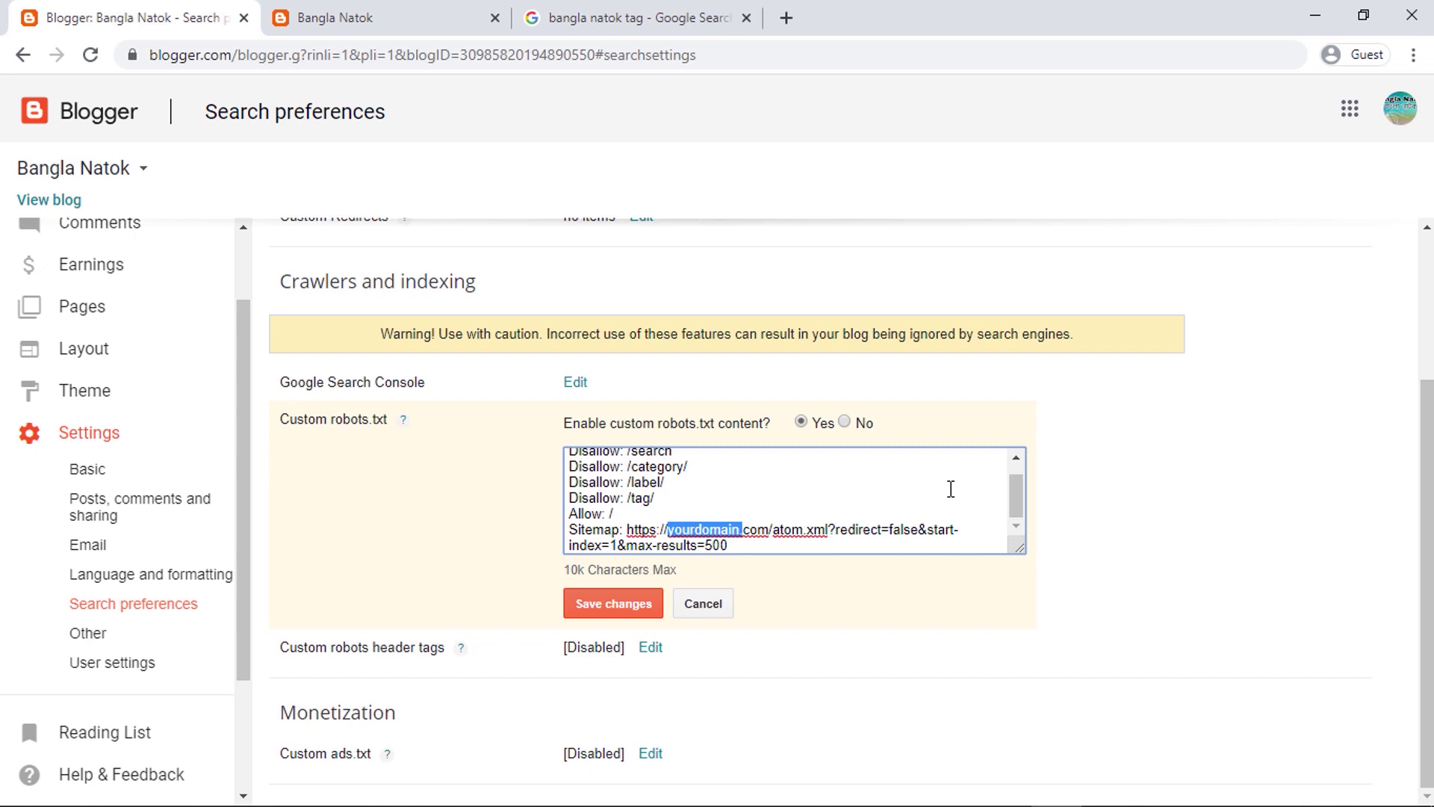
key(ctrl+v)
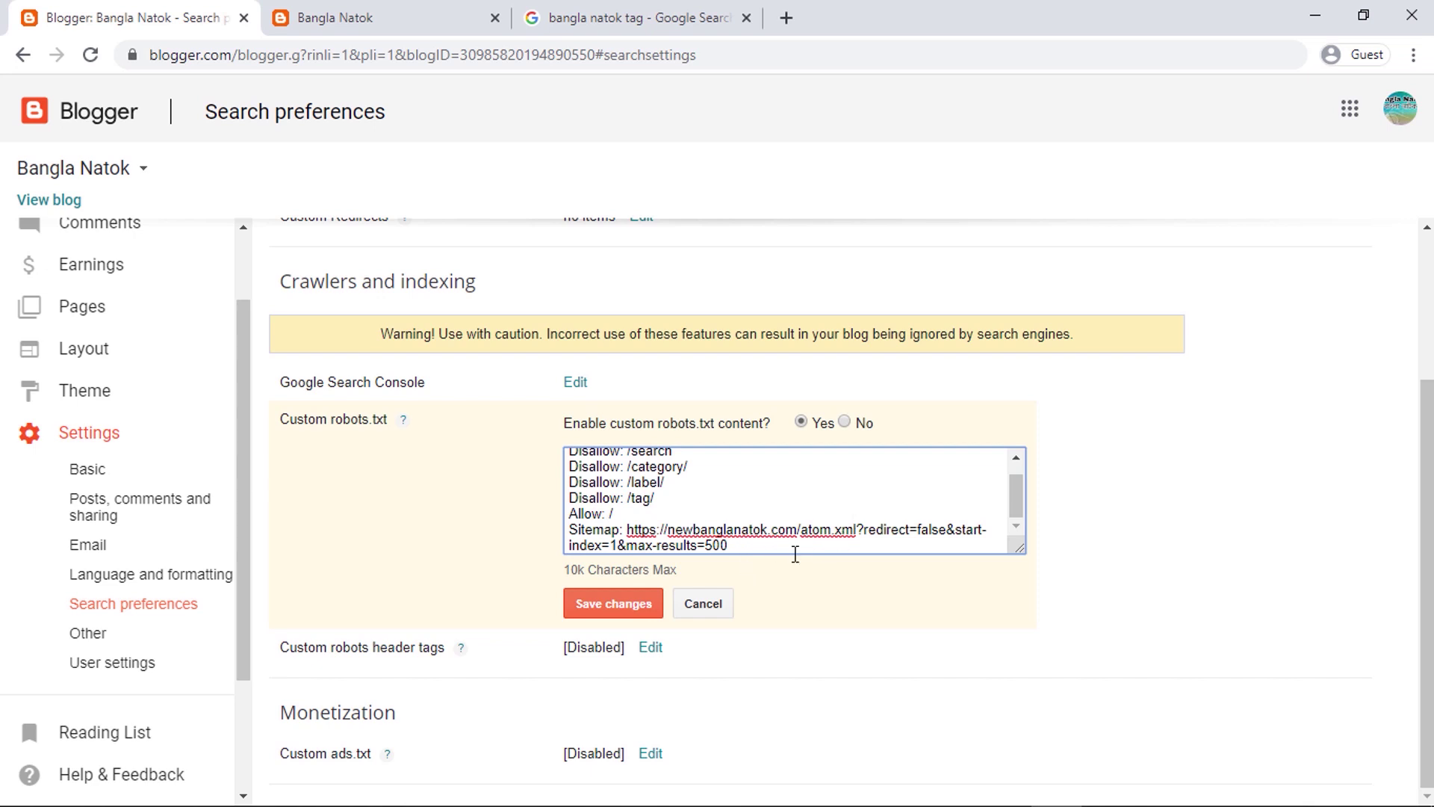
click(628, 609)
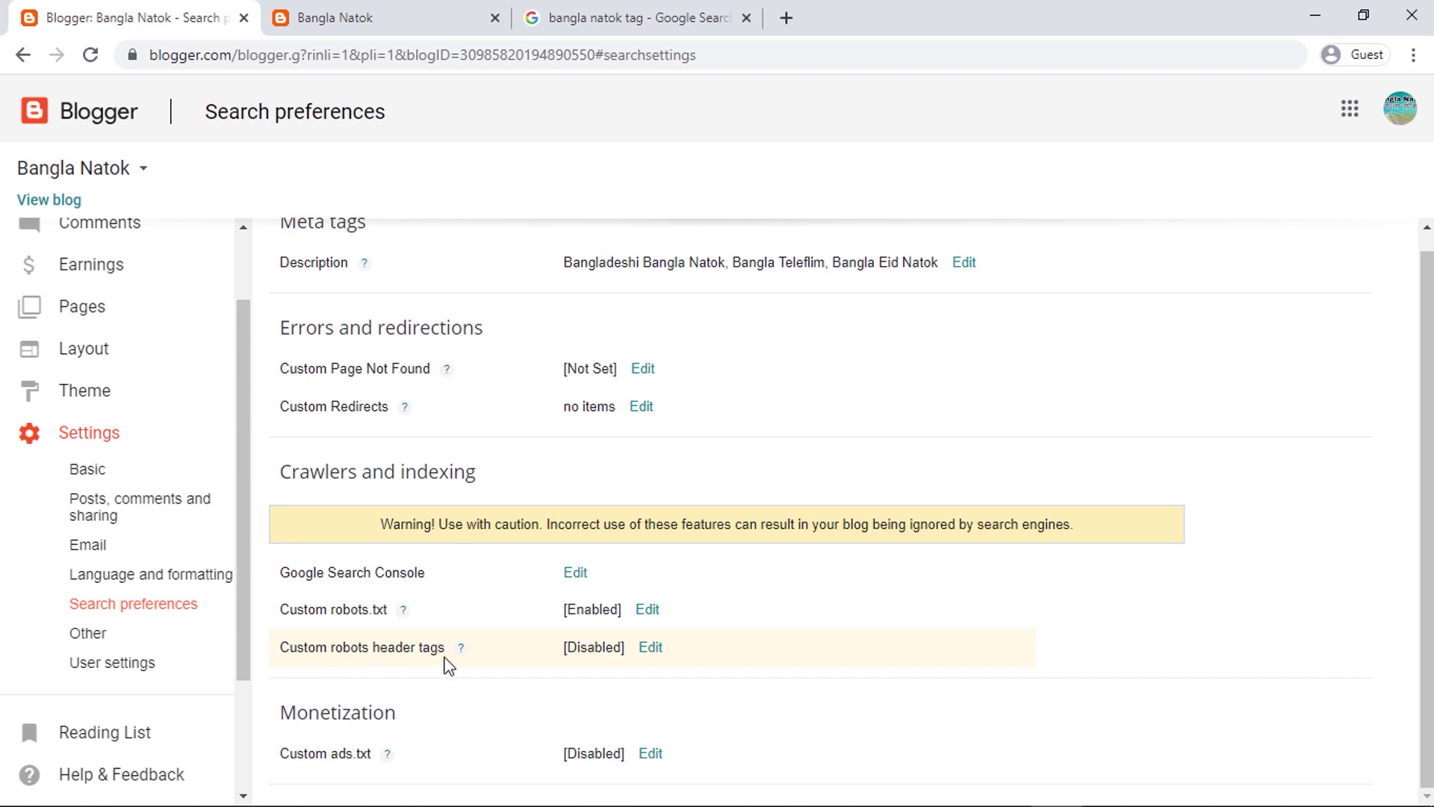
- Enable custom robots header tags and select all and noodp for the Home page
click(658, 650)
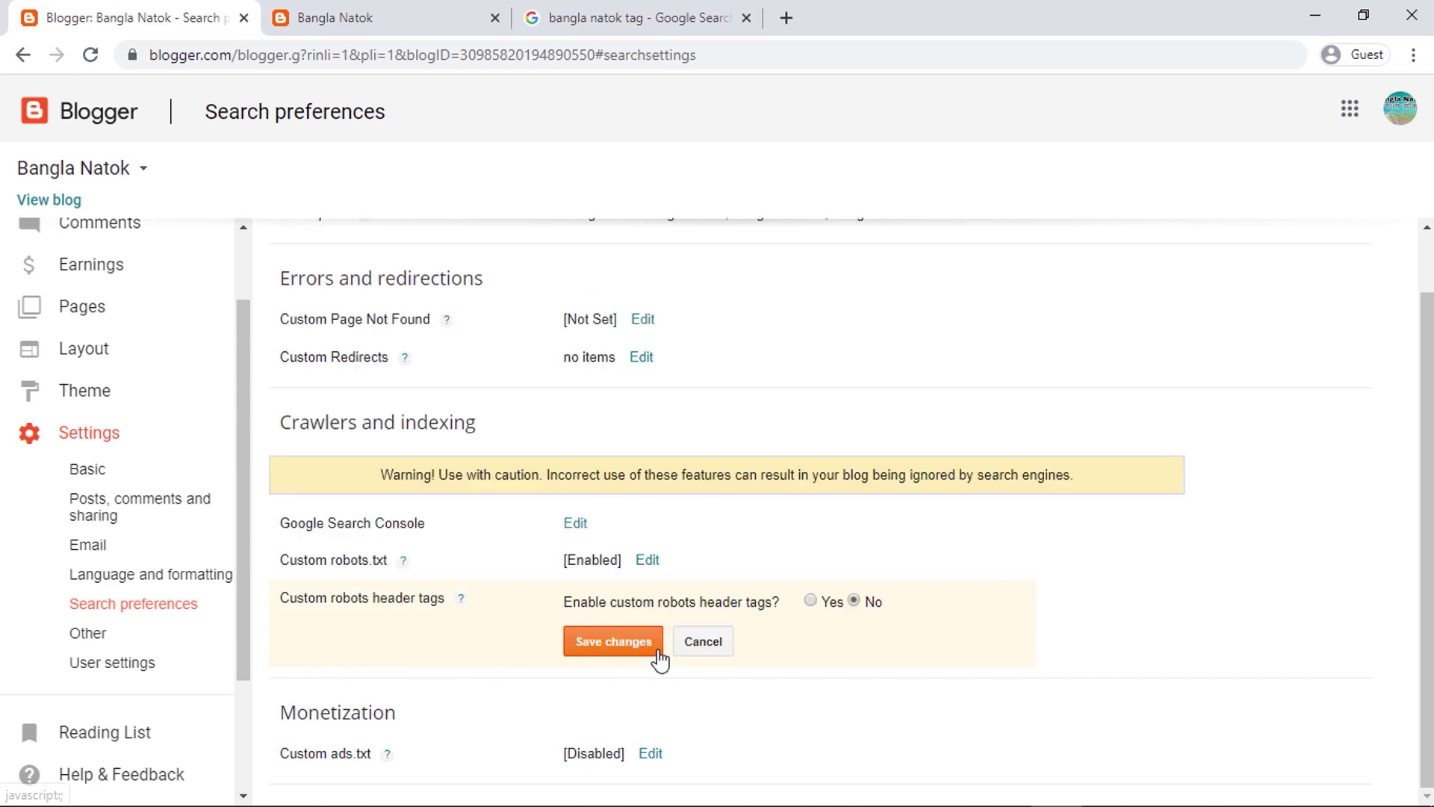
click(811, 602)
scroll(826, 613, down, 3)
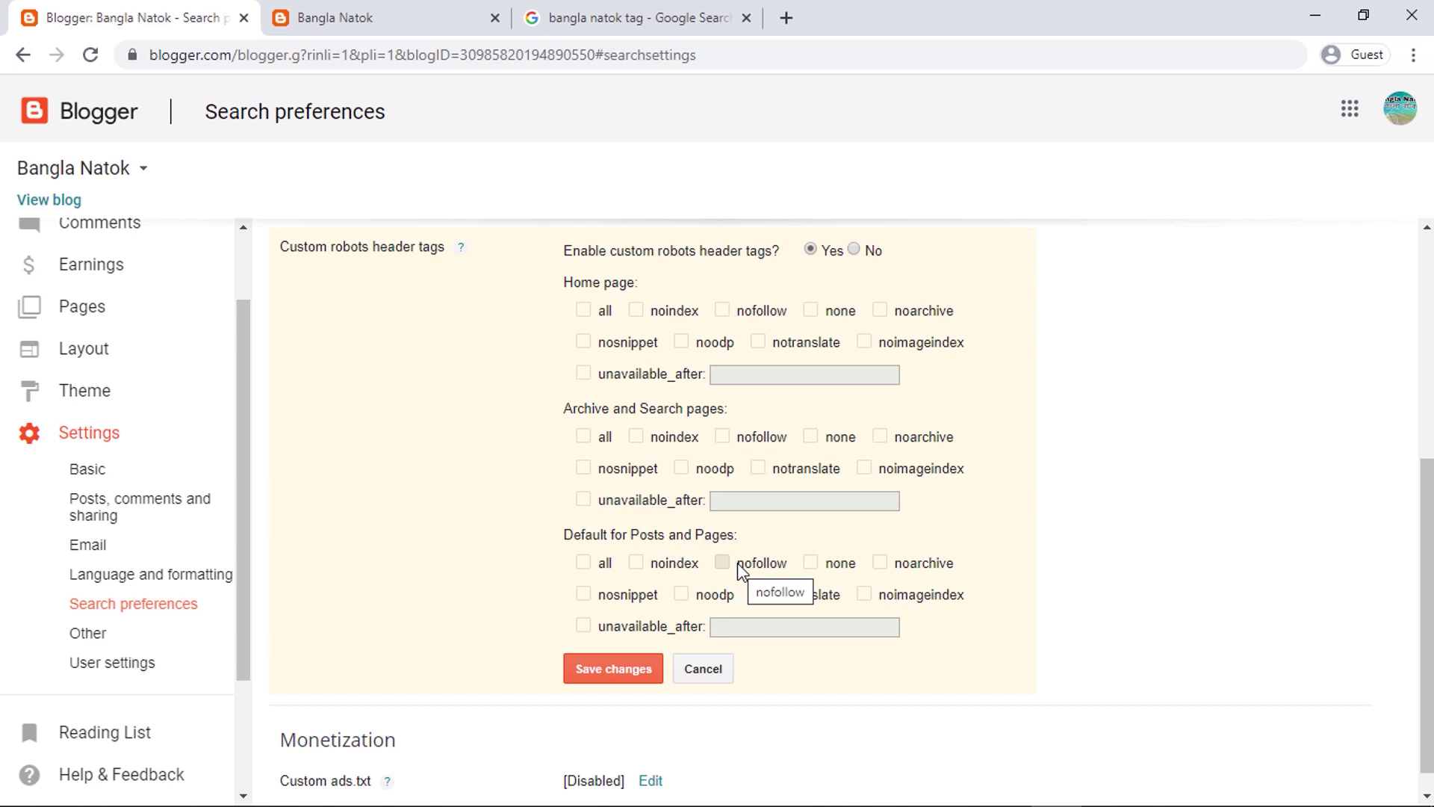
drag(563, 283, 631, 280)
click(686, 297)
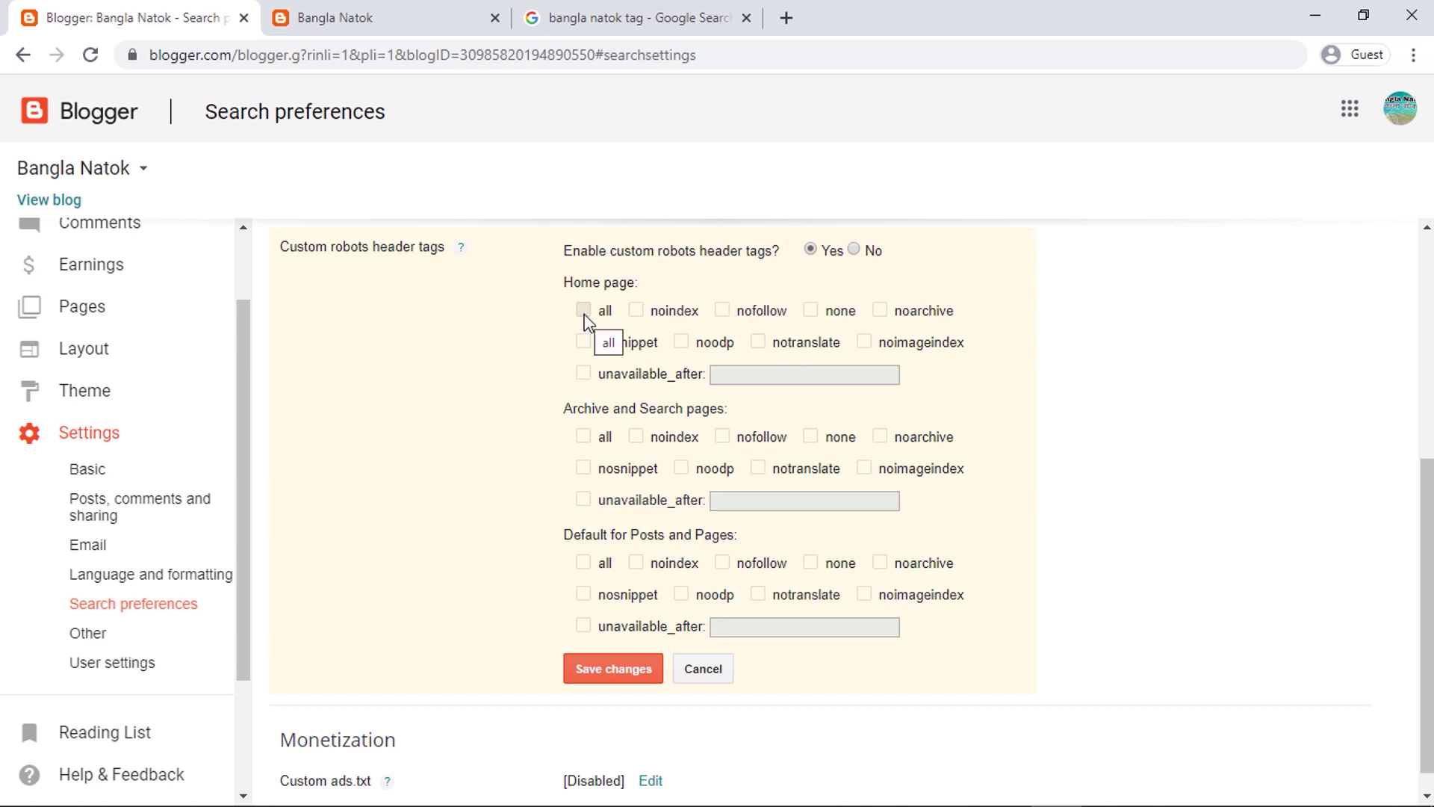
click(585, 314)
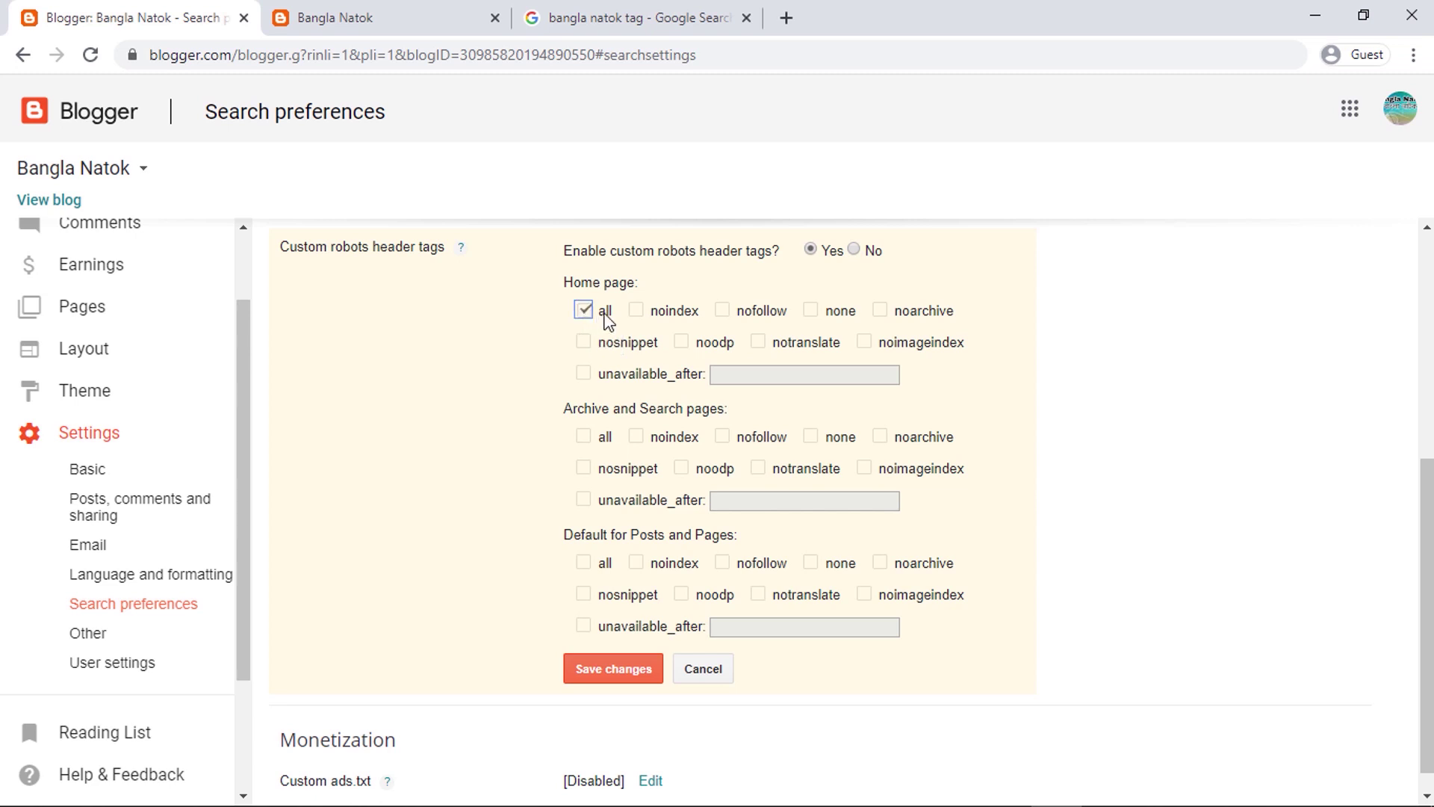
click(683, 345)
- Select noindex and noodp for Archive and Search pages, all and noodp for Posts and Pages, and save the header tags
click(647, 444)
click(683, 469)
click(584, 564)
click(692, 598)
click(631, 675)
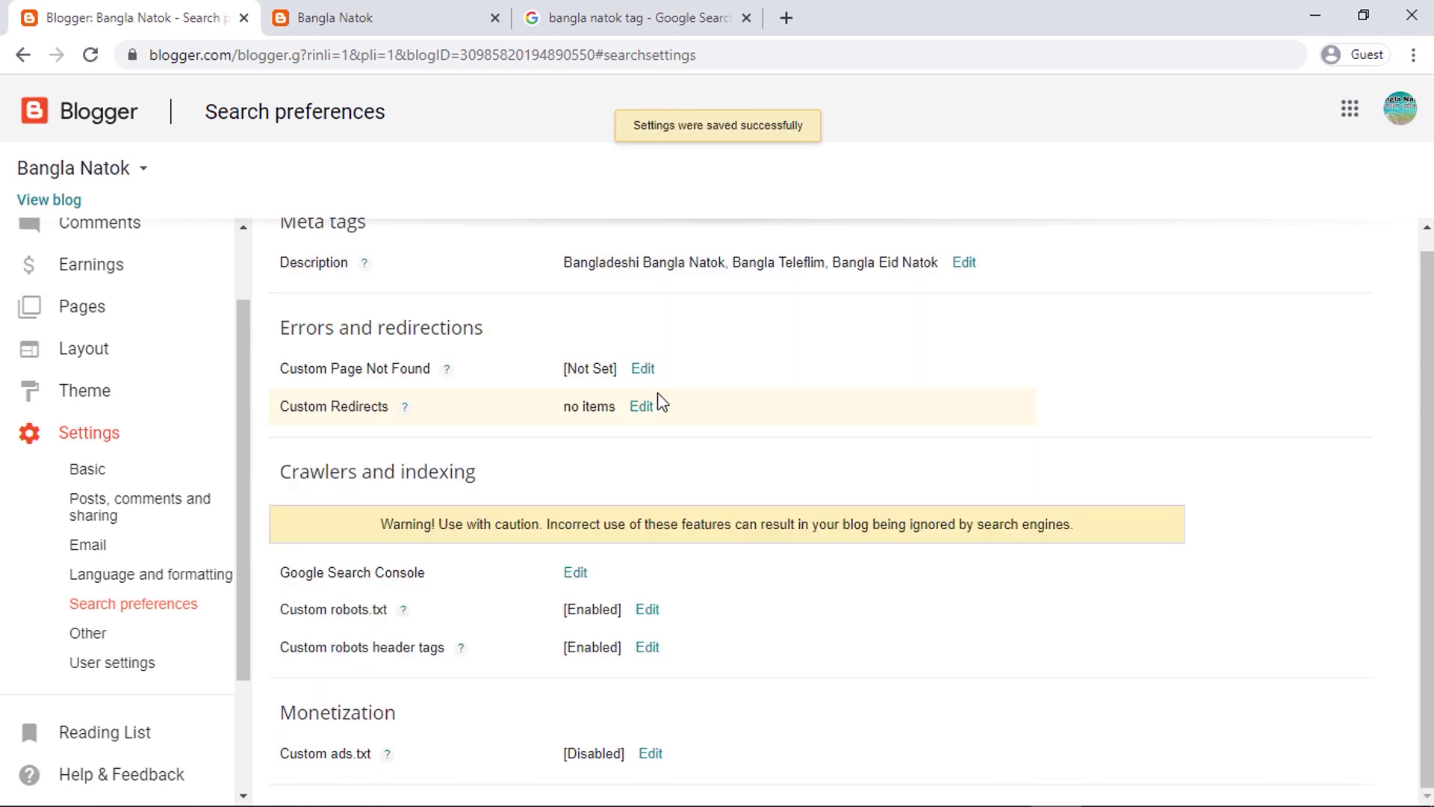
click(648, 648)
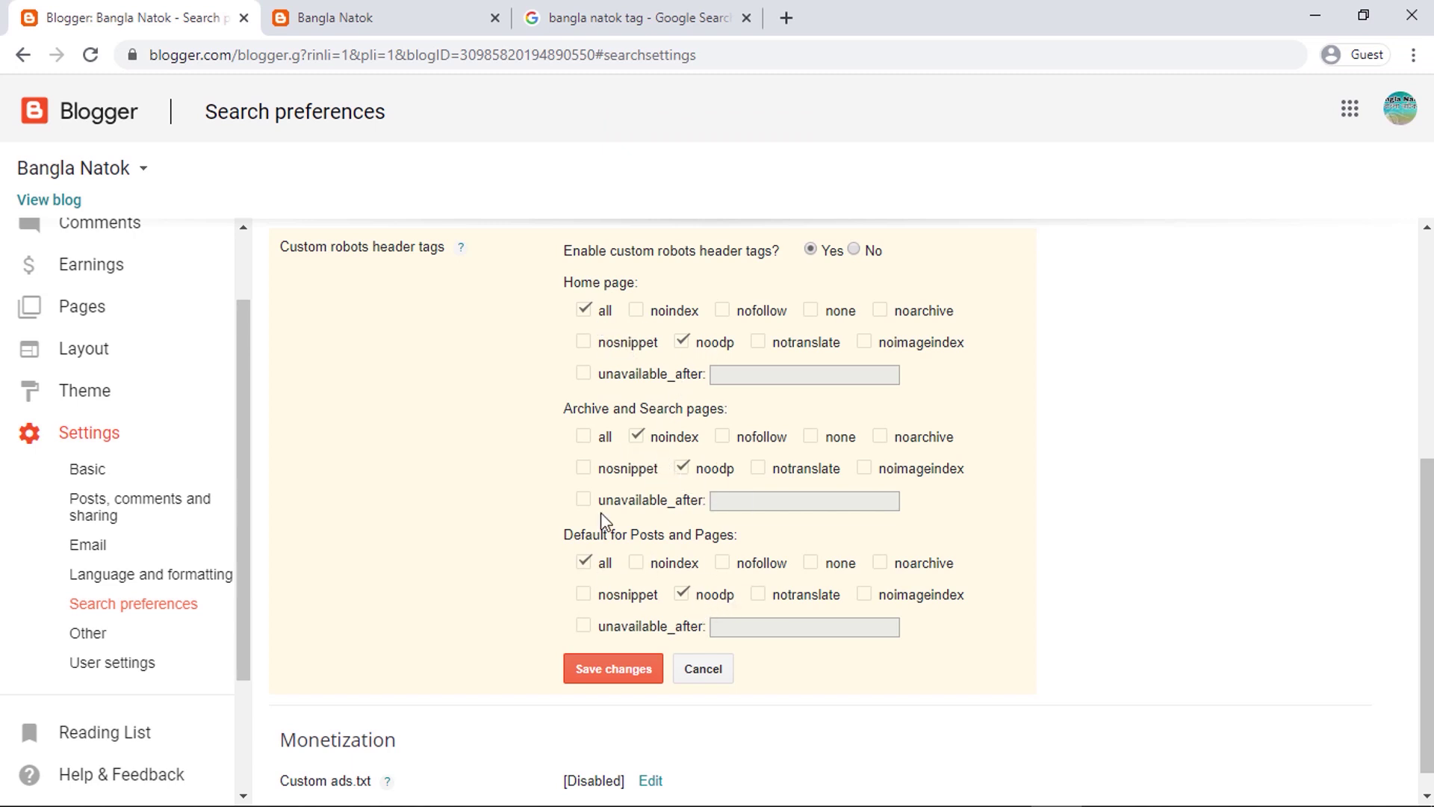
click(652, 670)
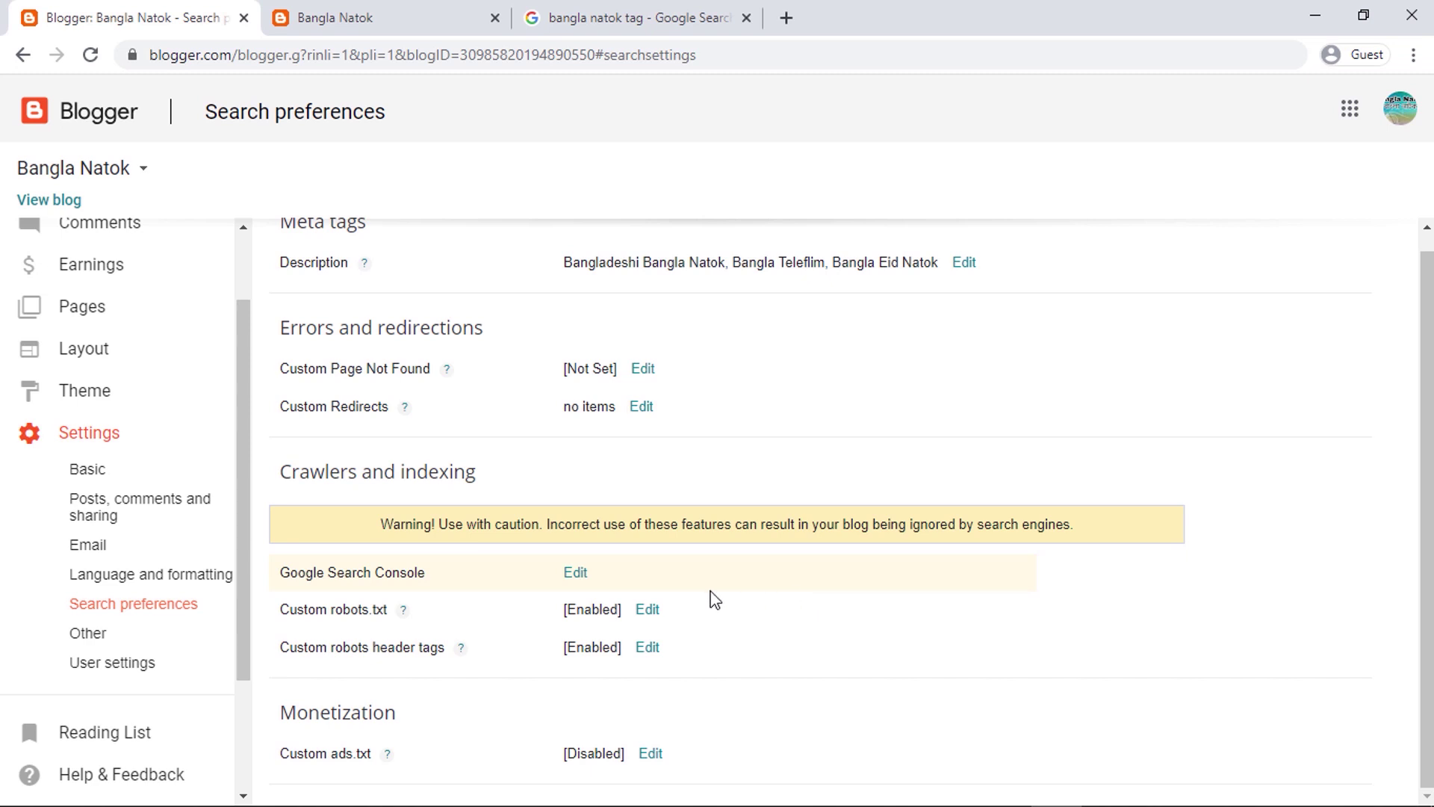
- Open Google Search Console from the Crawlers and indexing settings and continue through the identity check to the property type choice
drag(297, 572, 428, 571)
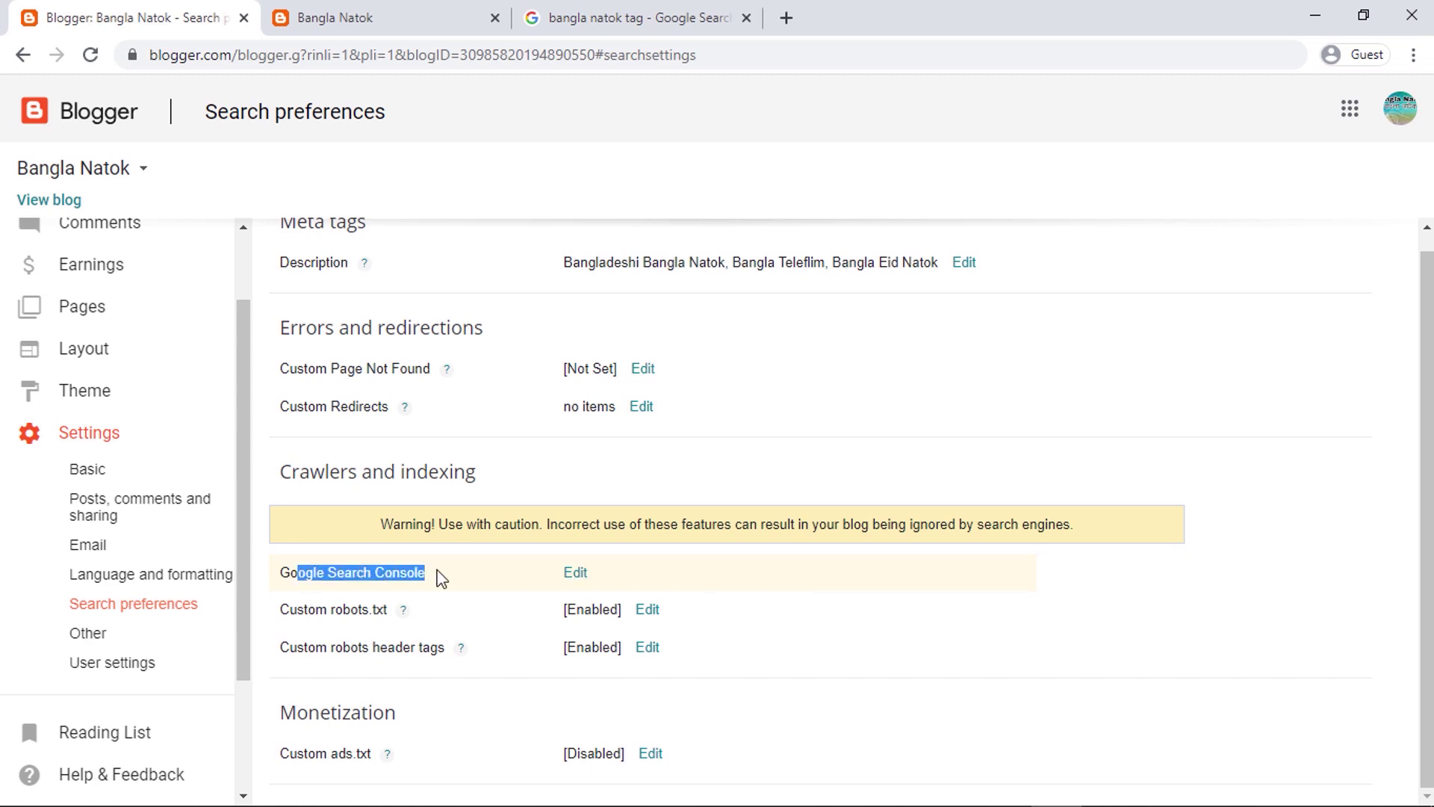
click(441, 574)
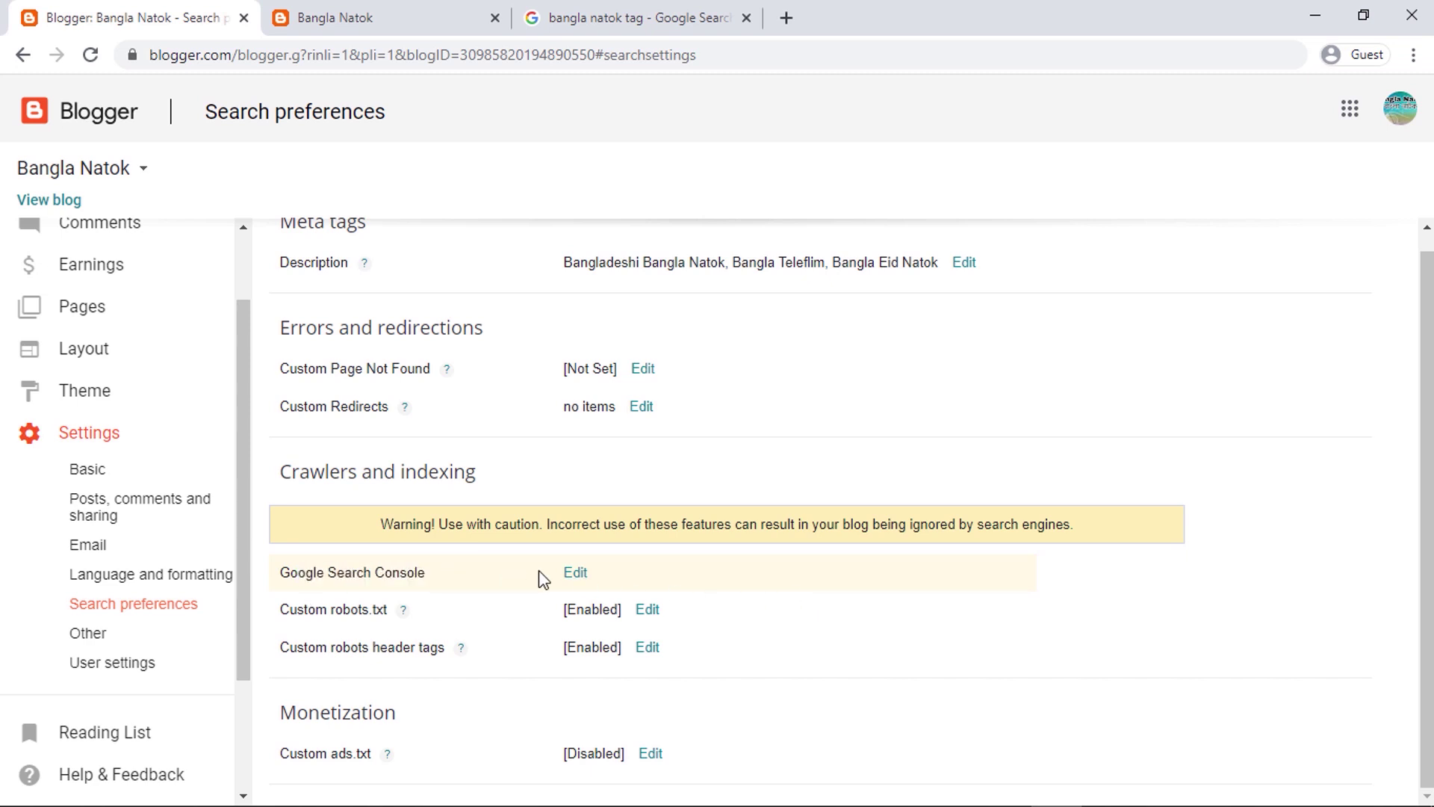
click(577, 576)
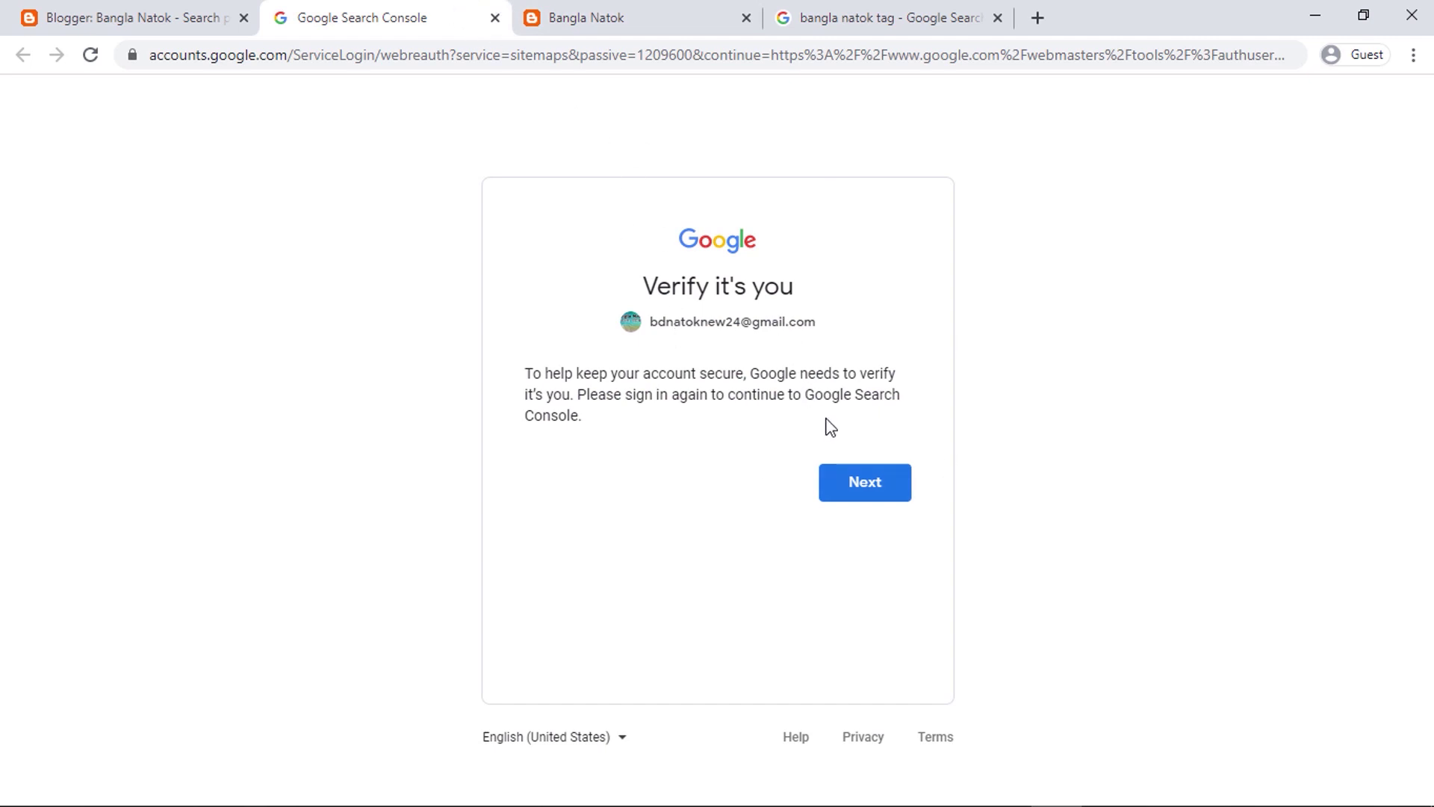
click(846, 485)
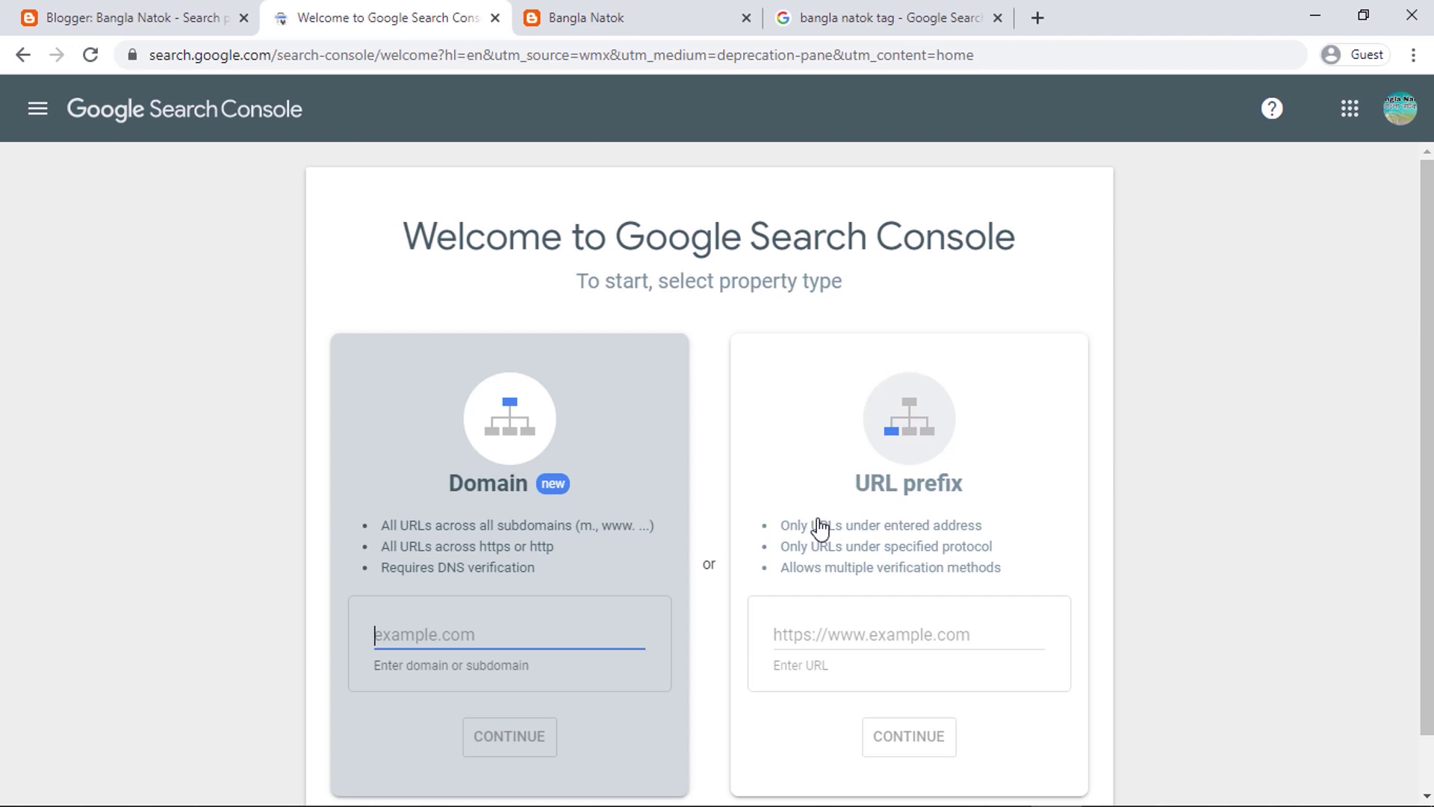
scroll(177, 244, down, 1)
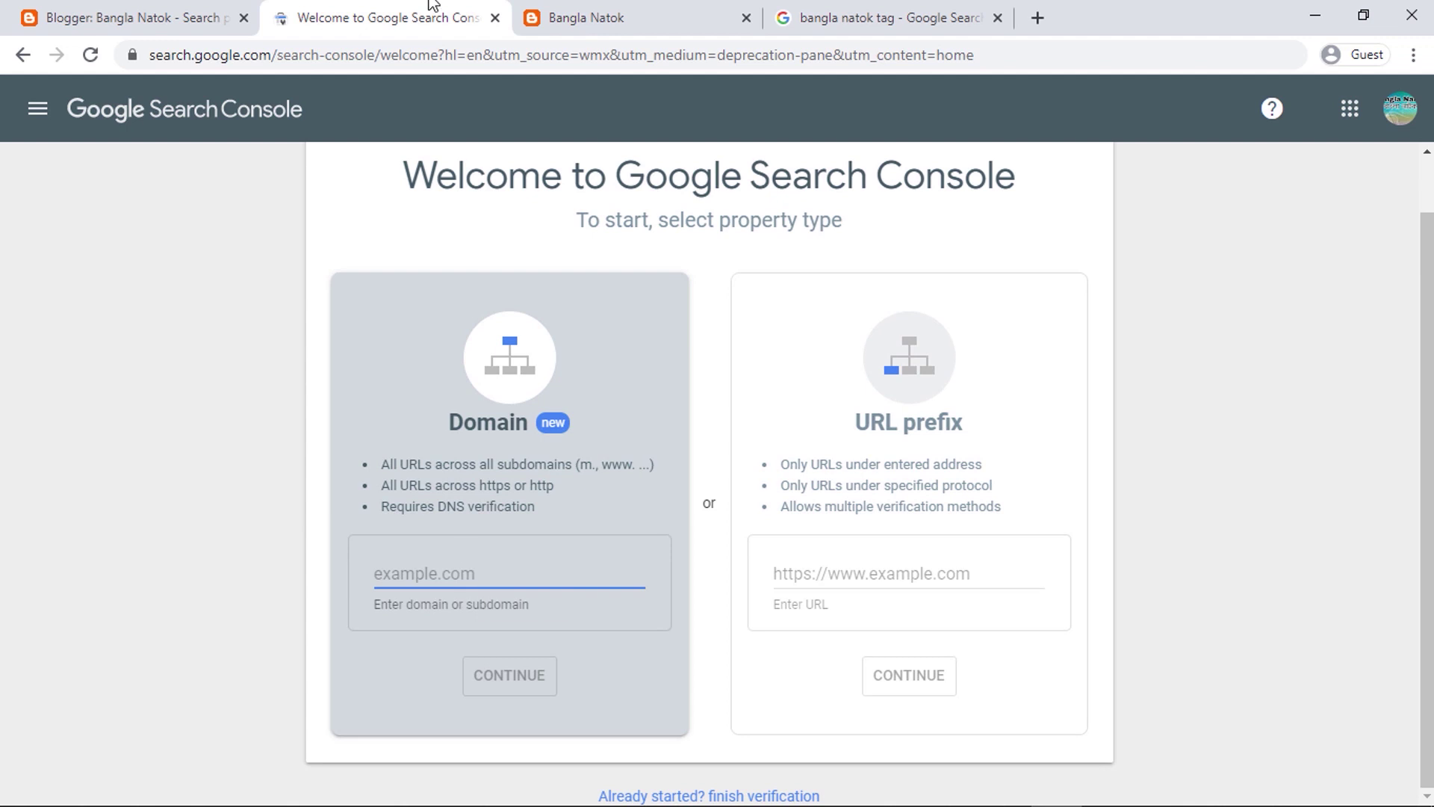
- Copy the blog's URL from its open Bangla Natok page and paste it as the Domain property in Search Console
click(572, 17)
click(189, 66)
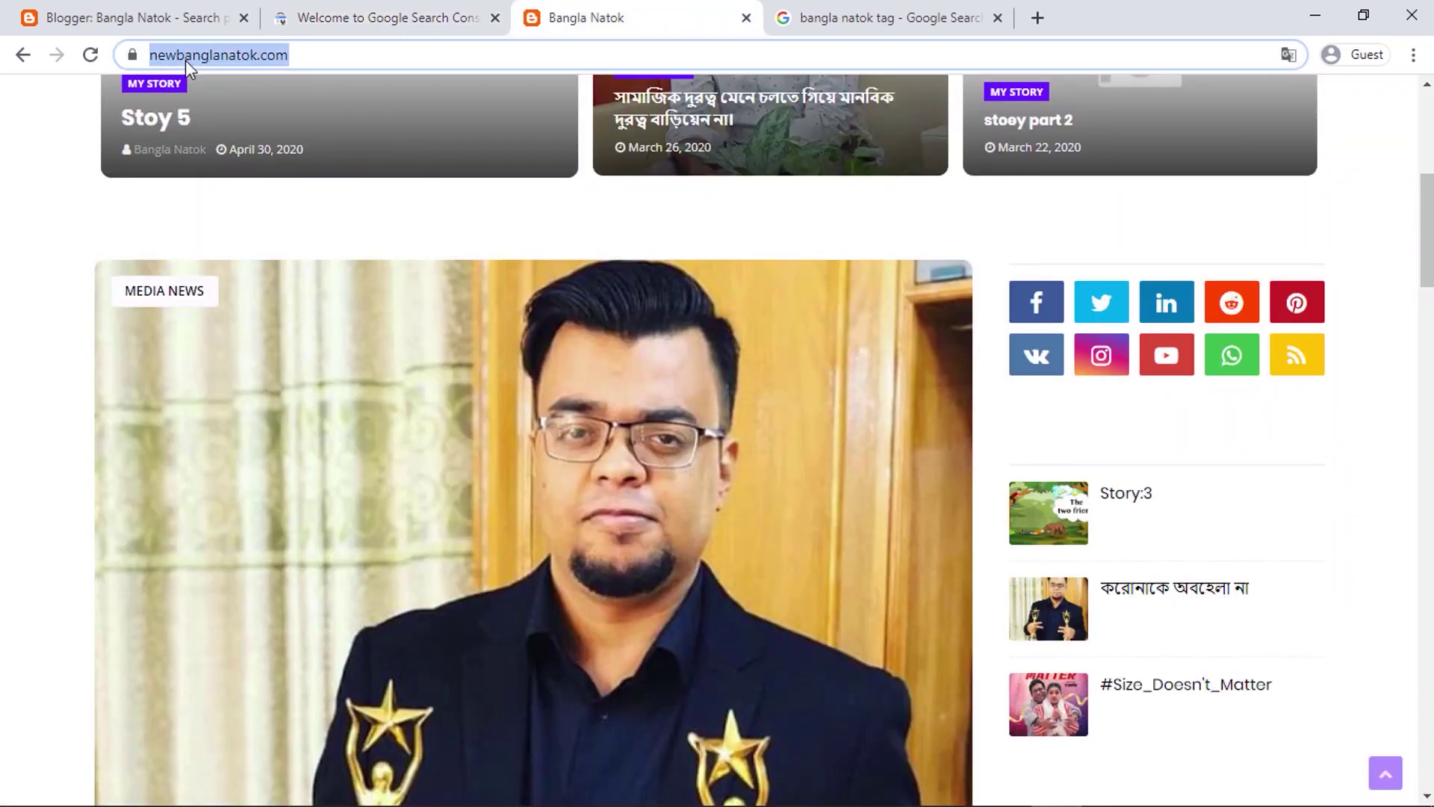
right_click(189, 66)
click(234, 179)
click(351, 17)
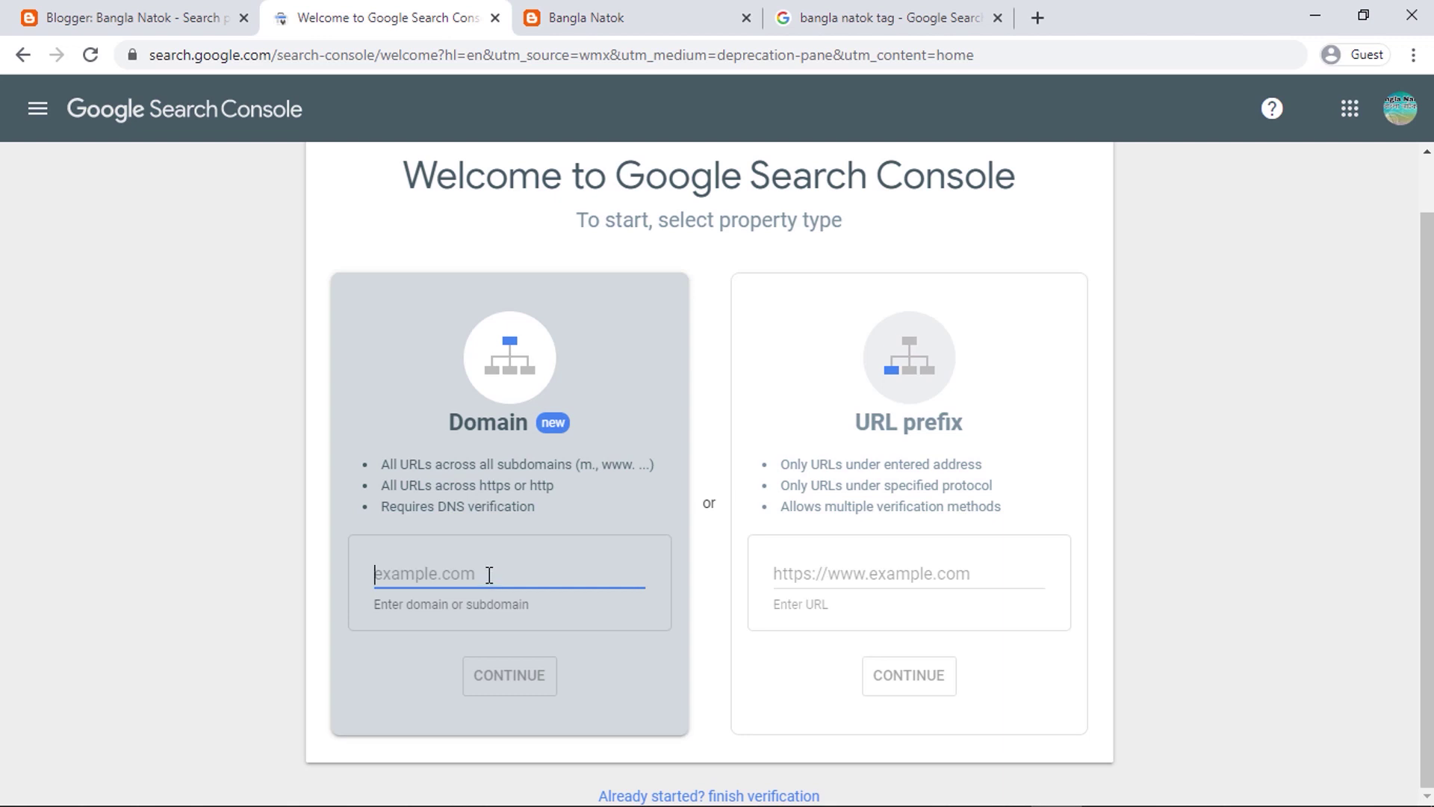
key(ctrl+v)
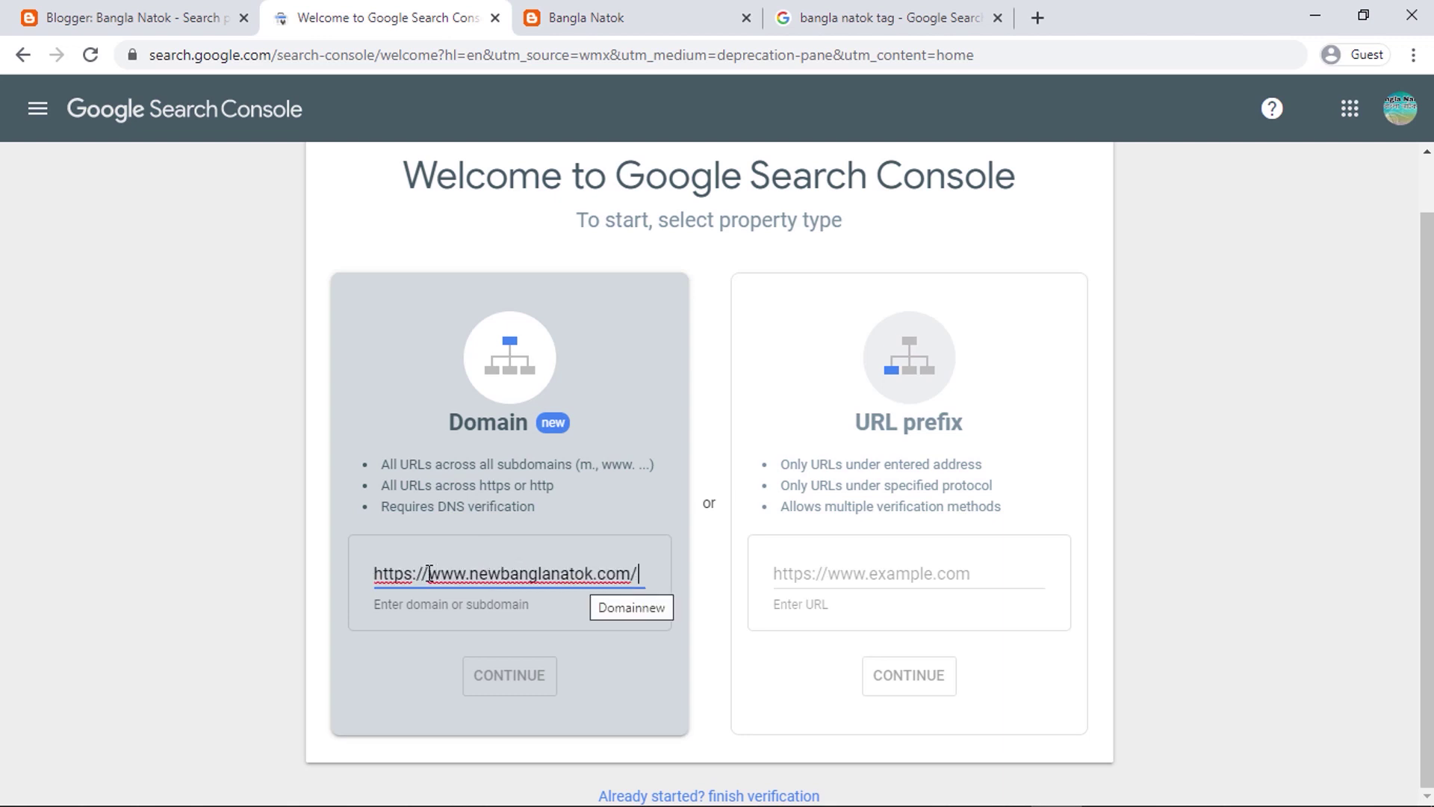
drag(429, 574, 356, 584)
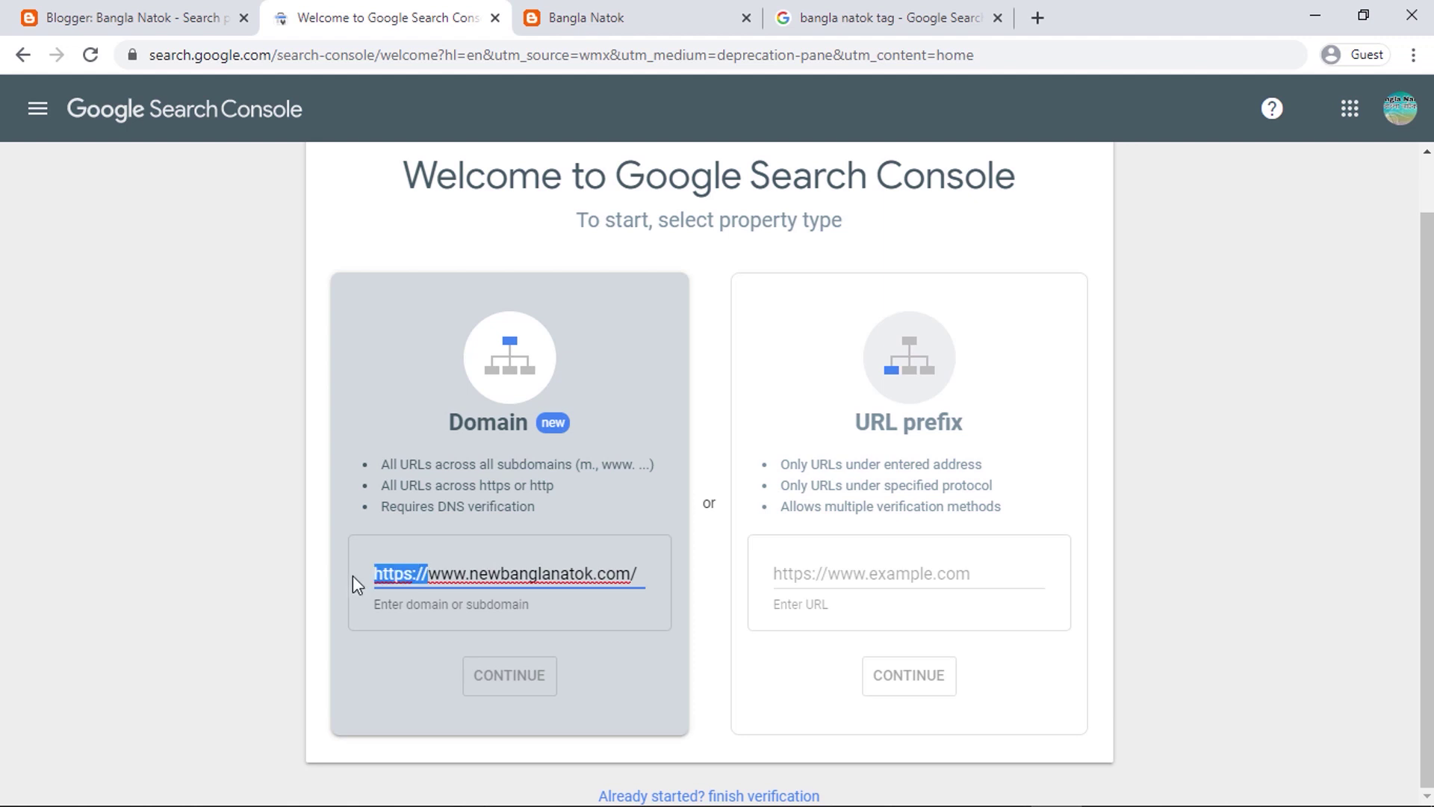
key(BackSpace)
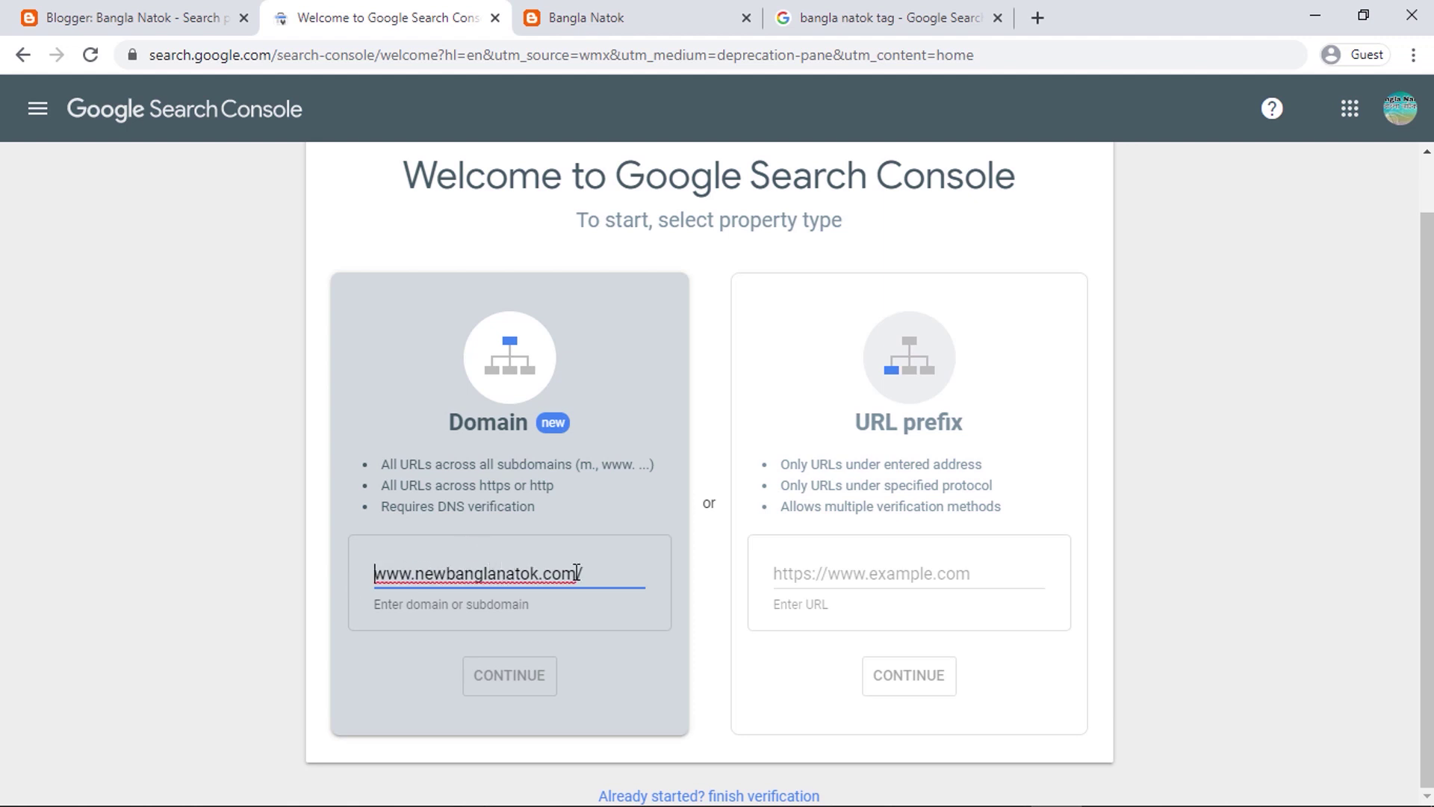
key(BackSpace)
click(506, 677)
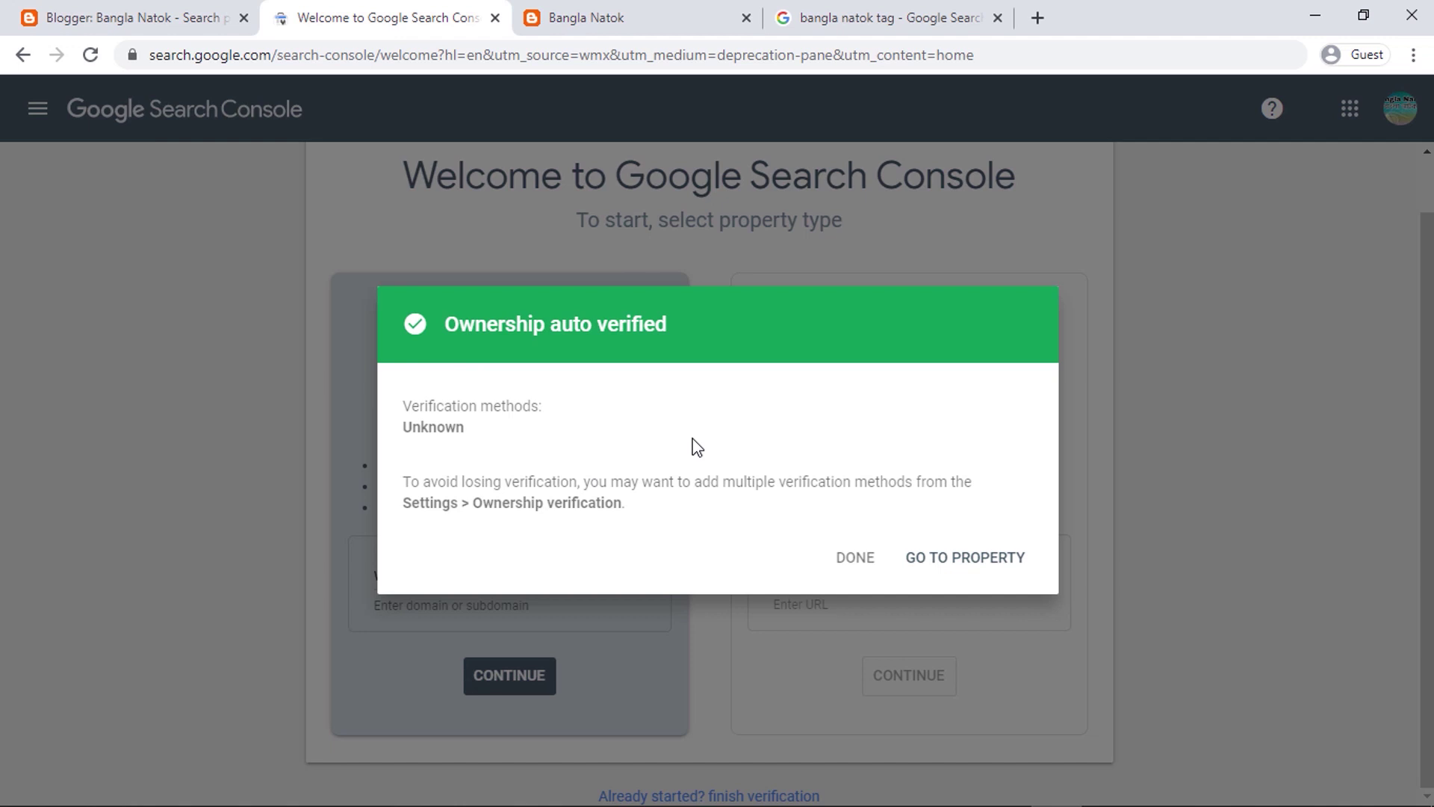
- Switch back to Blogger, insert two blank lines below the opening head tag in the theme HTML, and save the theme
click(196, 11)
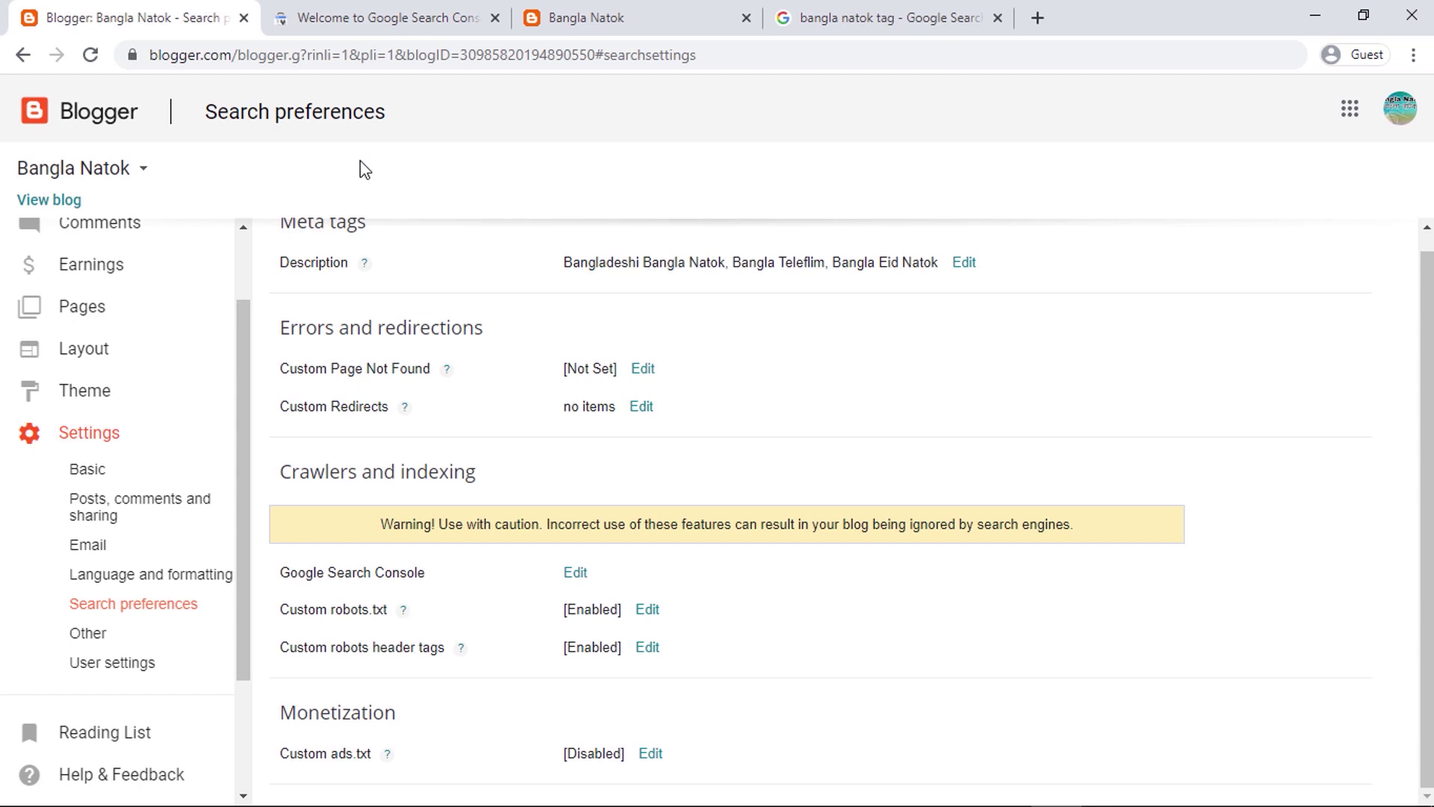
click(526, 637)
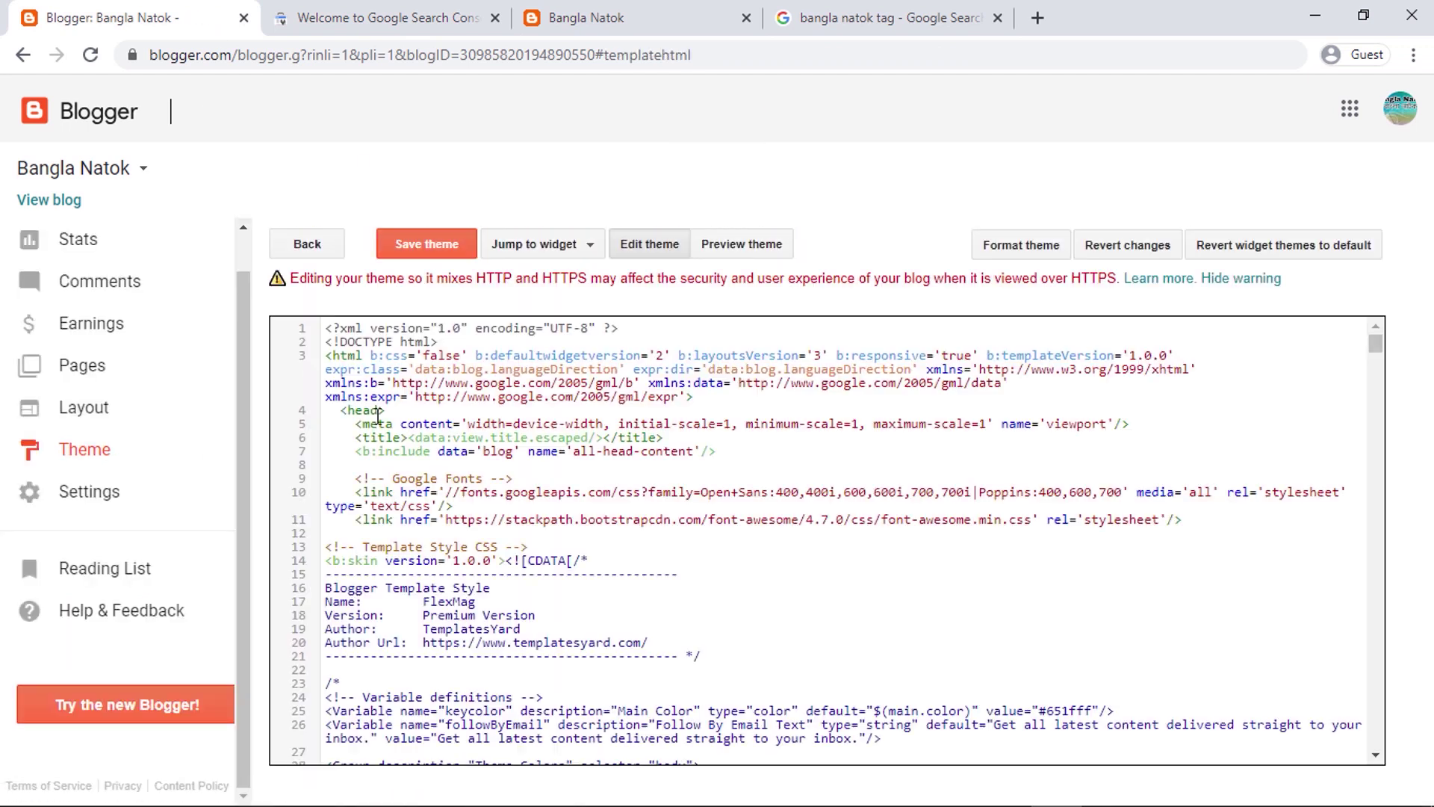
key(Return)
key(Return)
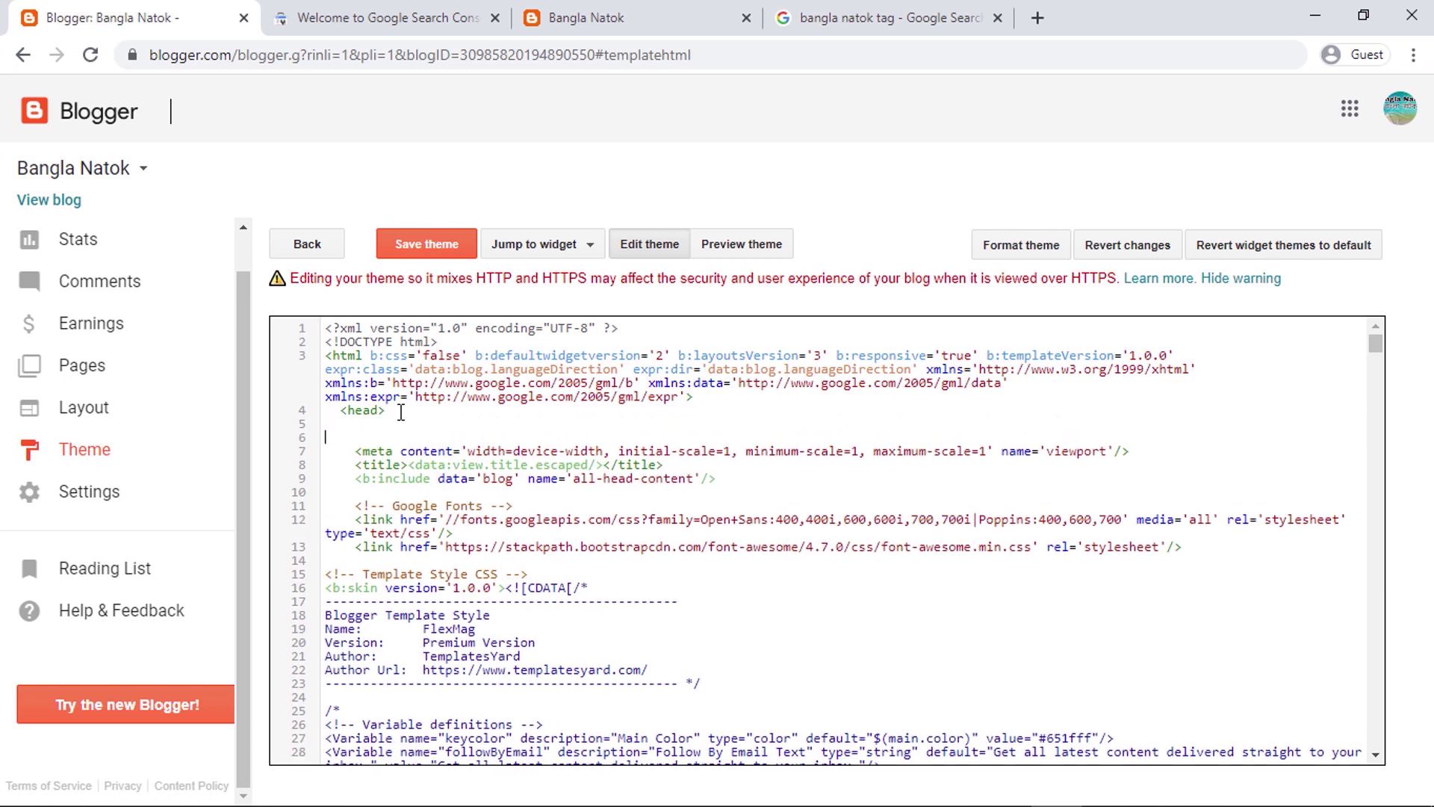
click(428, 252)
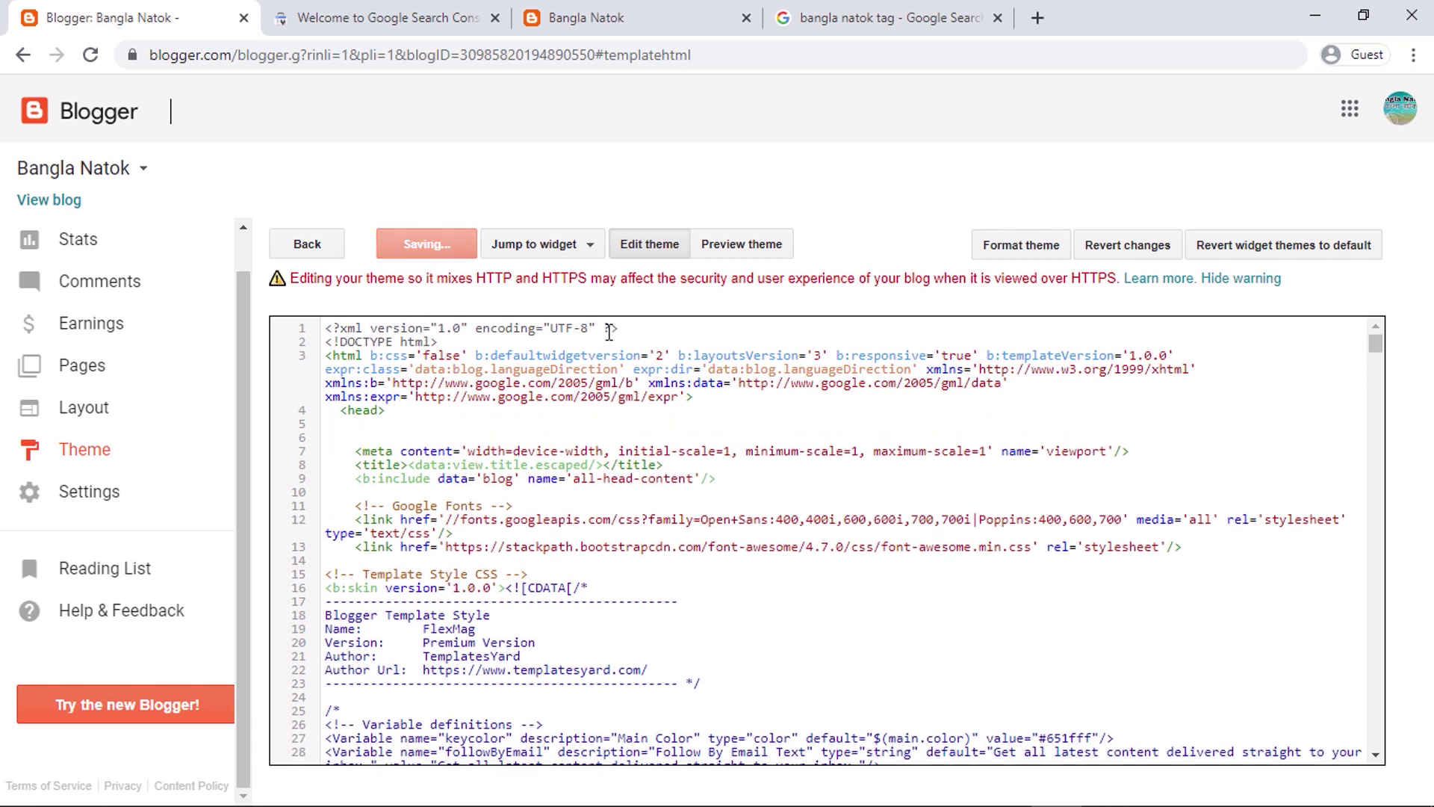
click(71, 239)
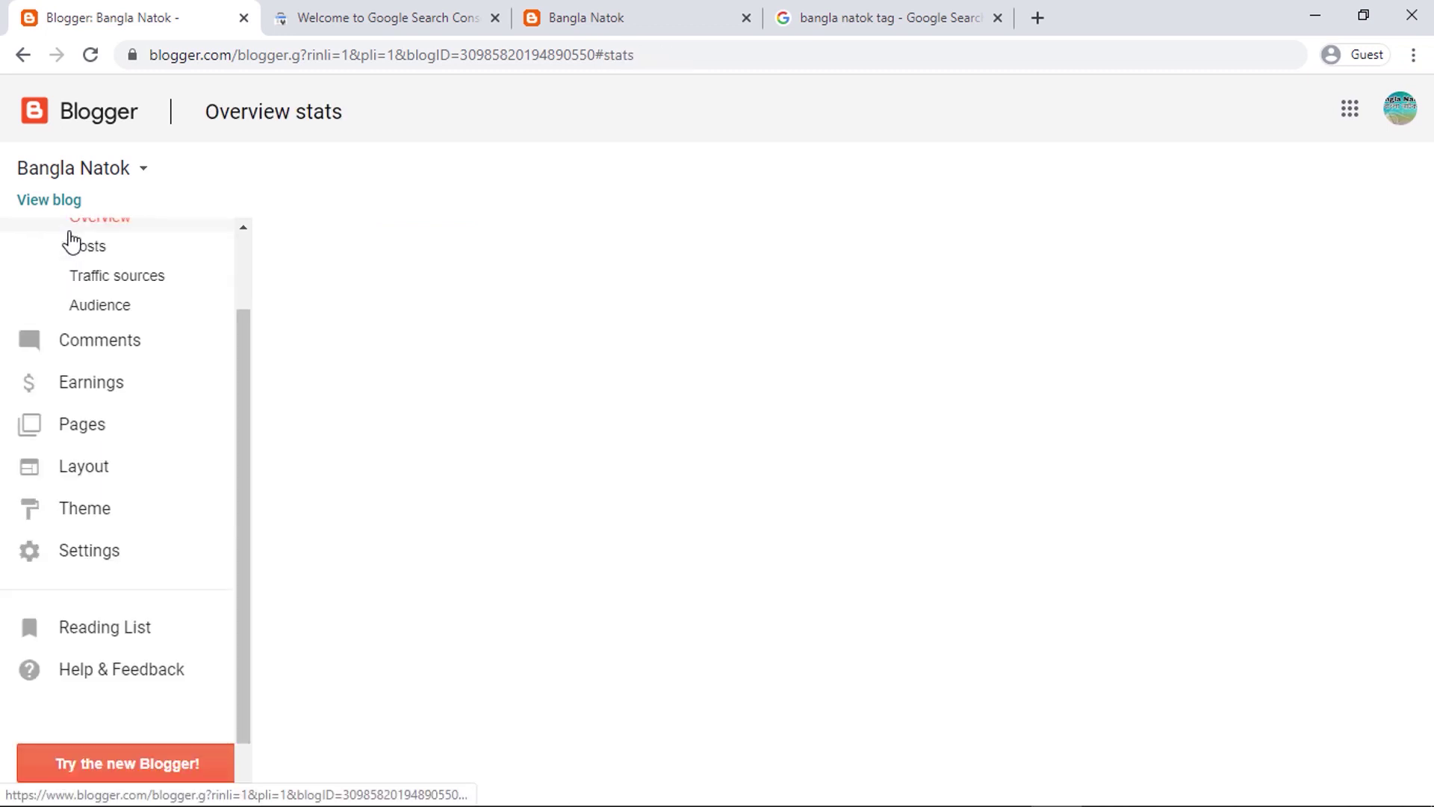
- Return to Search Console, go to the verified newbanglanatok.com property, dismiss its introduction, and check the property list
click(415, 3)
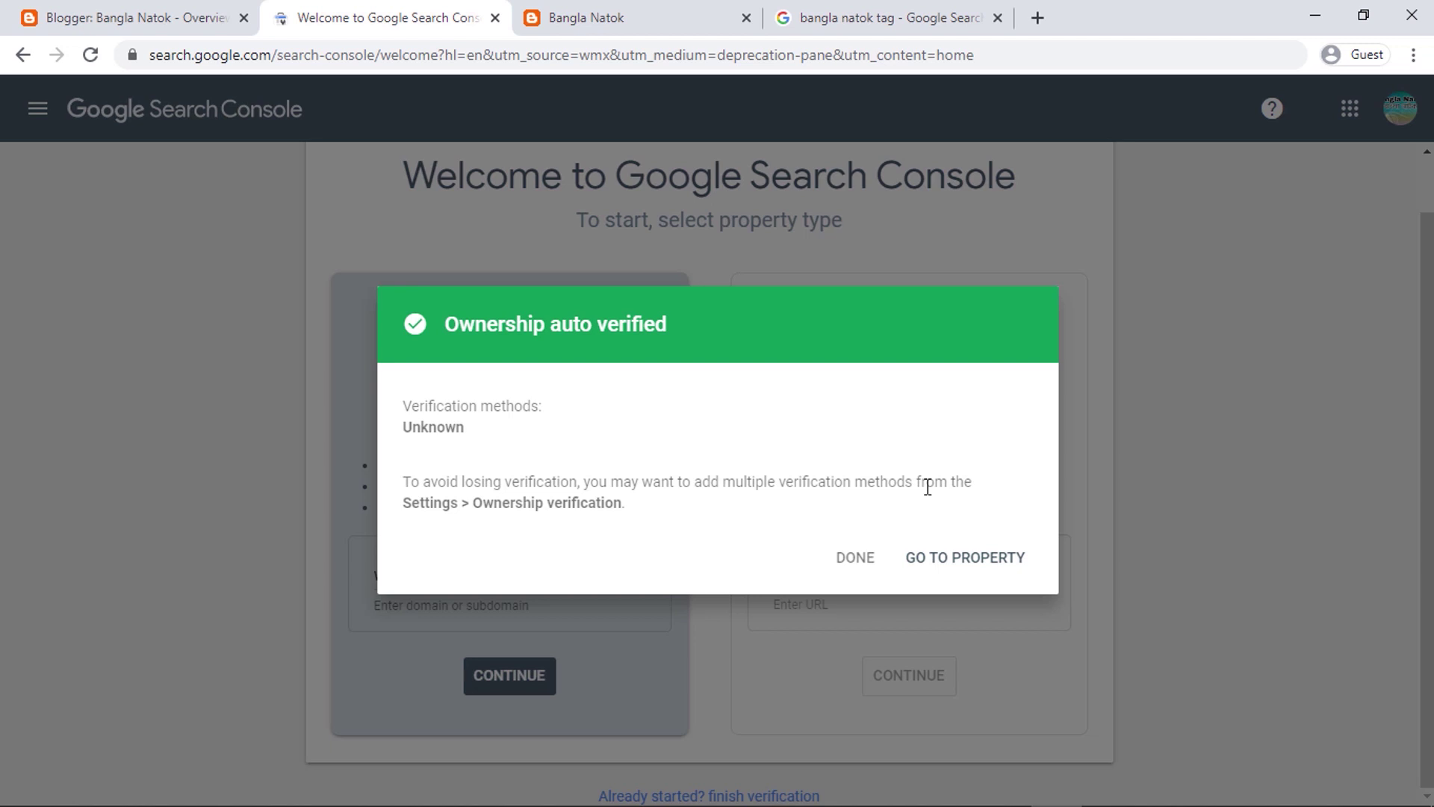
click(968, 560)
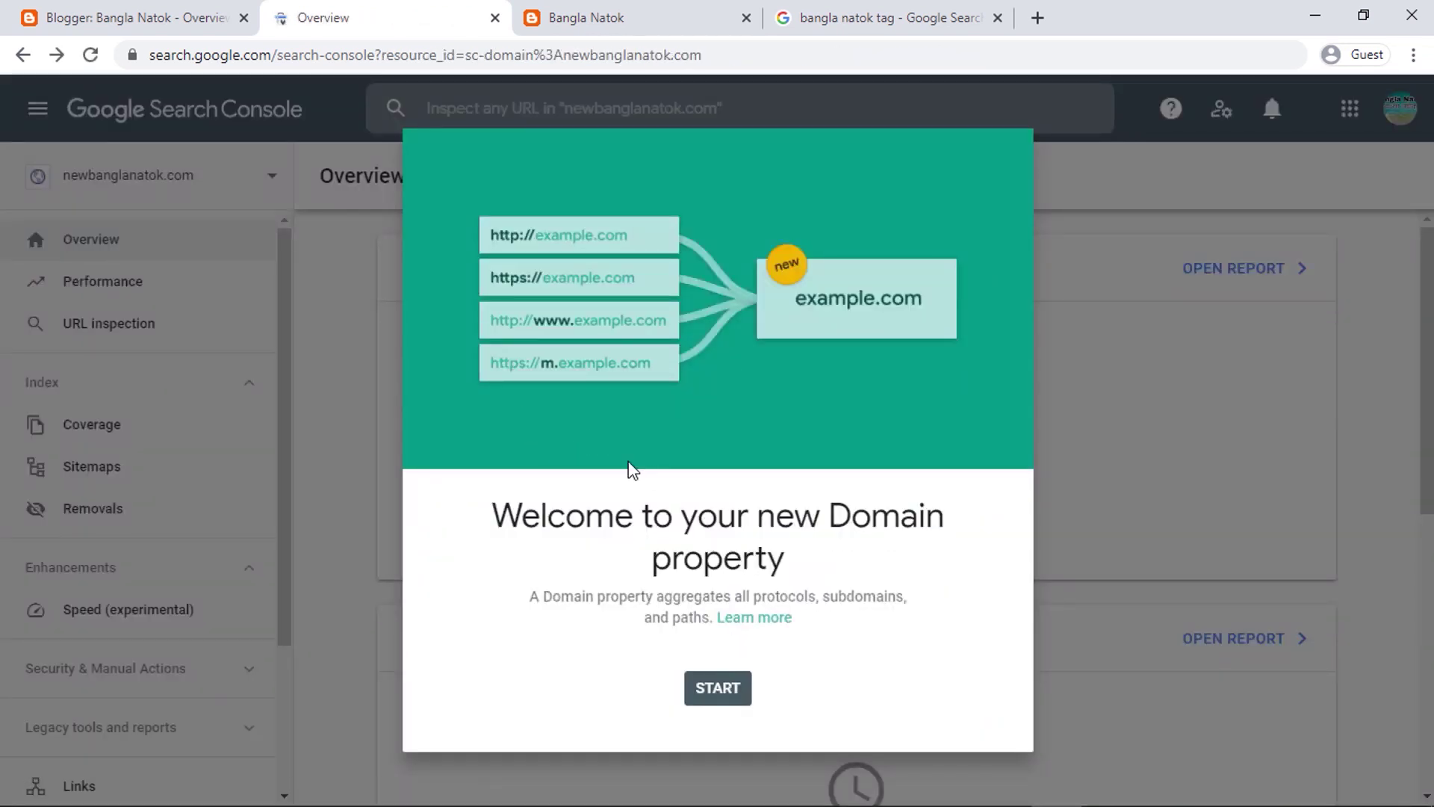
click(713, 689)
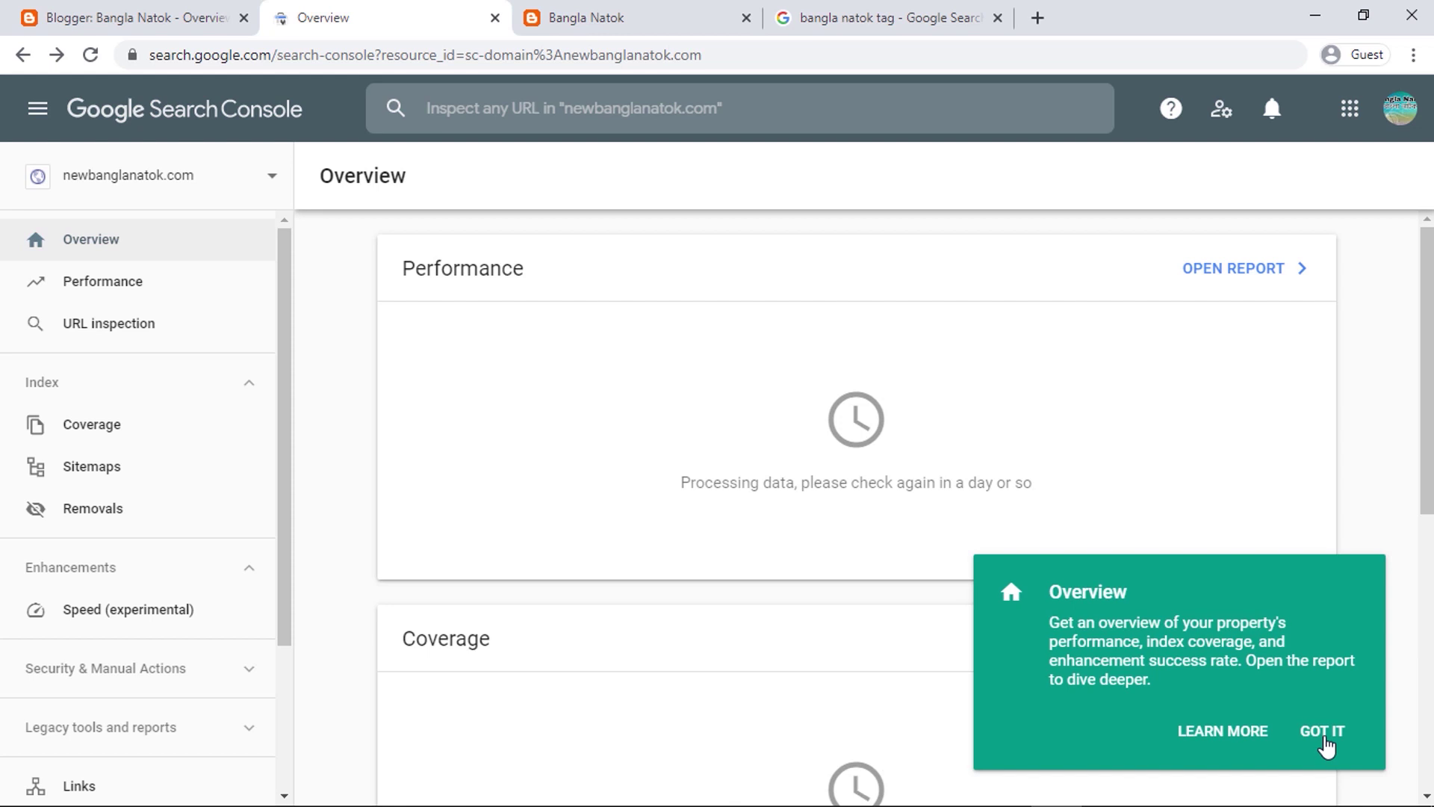
click(709, 745)
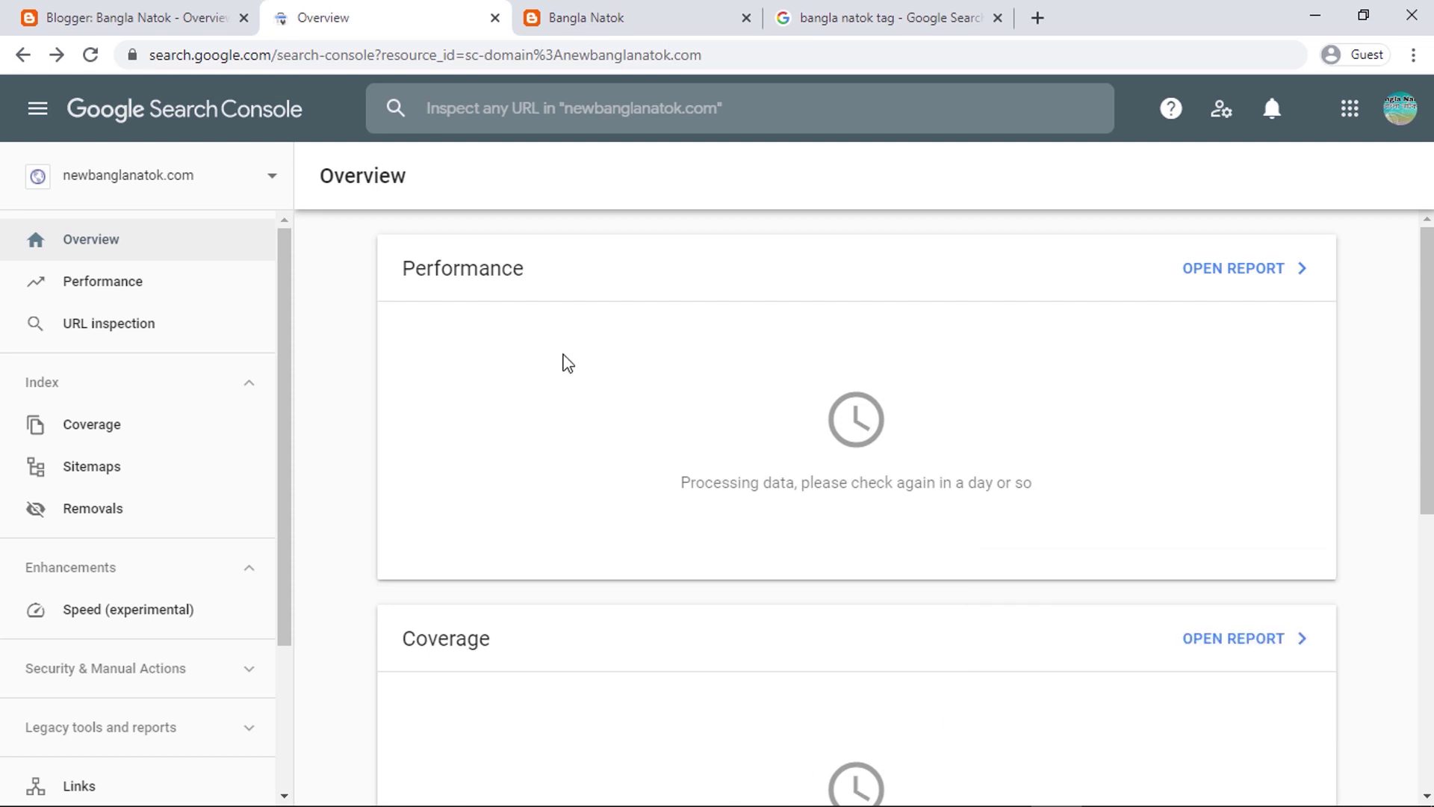
click(219, 173)
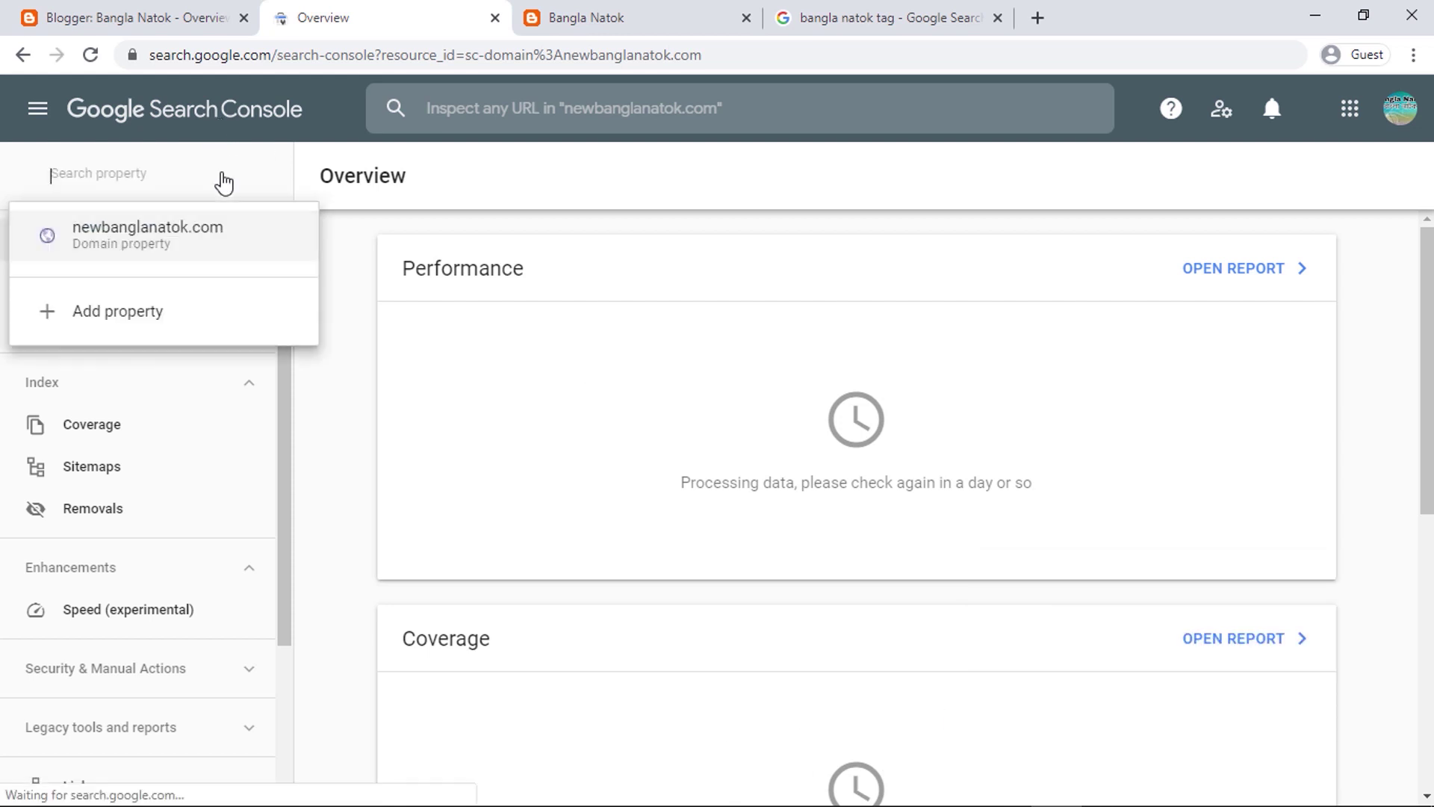
click(356, 222)
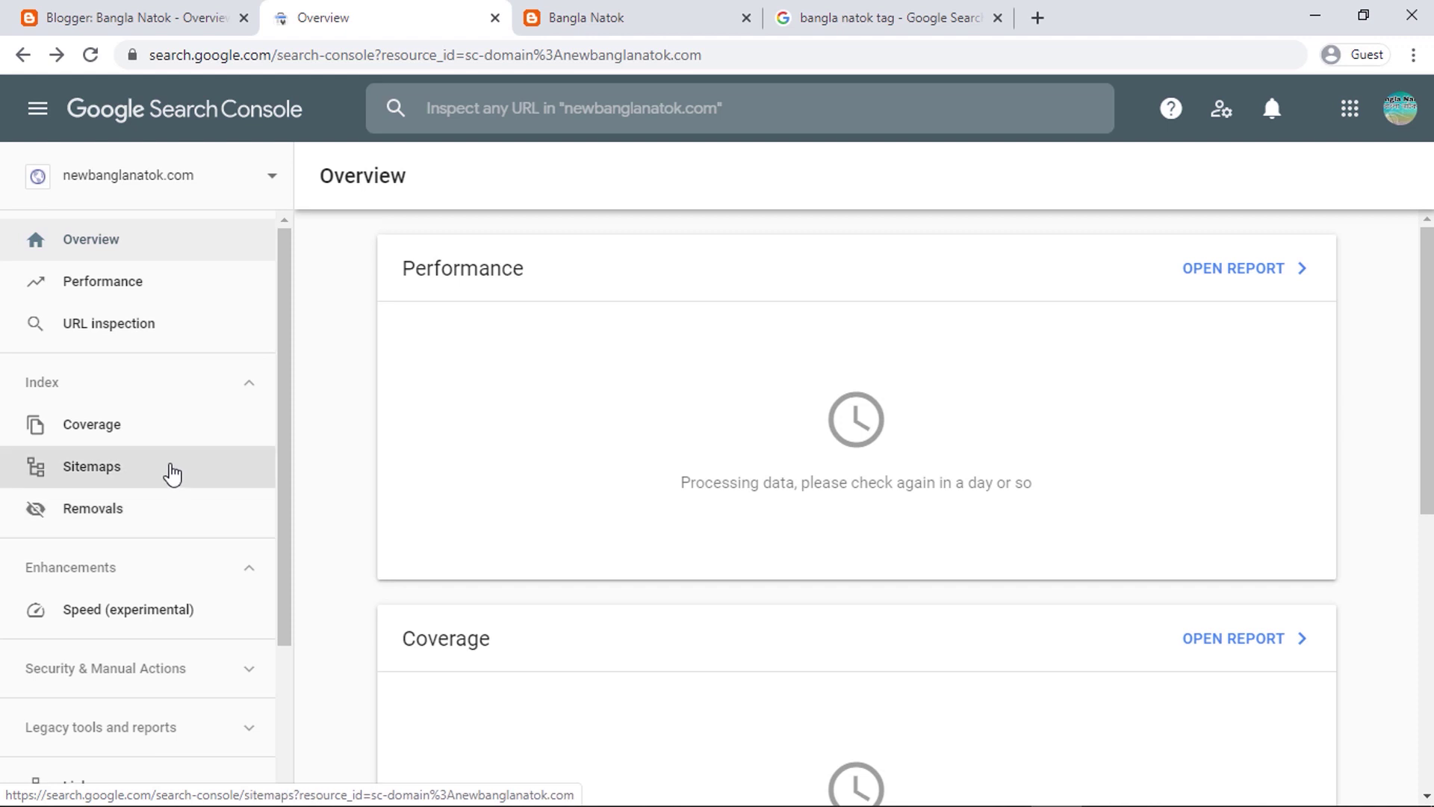
- Open the Sitemaps page of the newbanglanatok.com property and dismiss its introductory messages
click(131, 476)
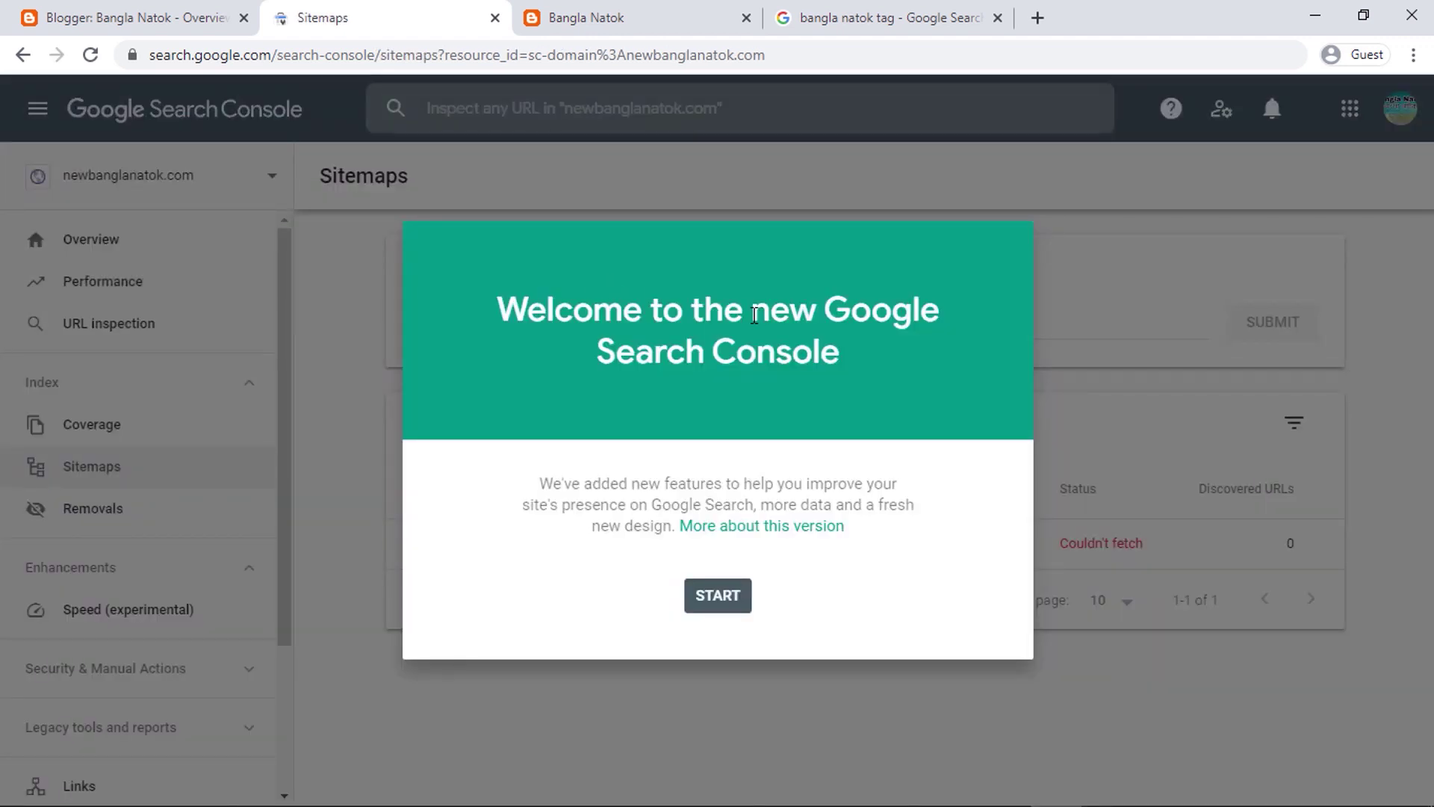
click(718, 605)
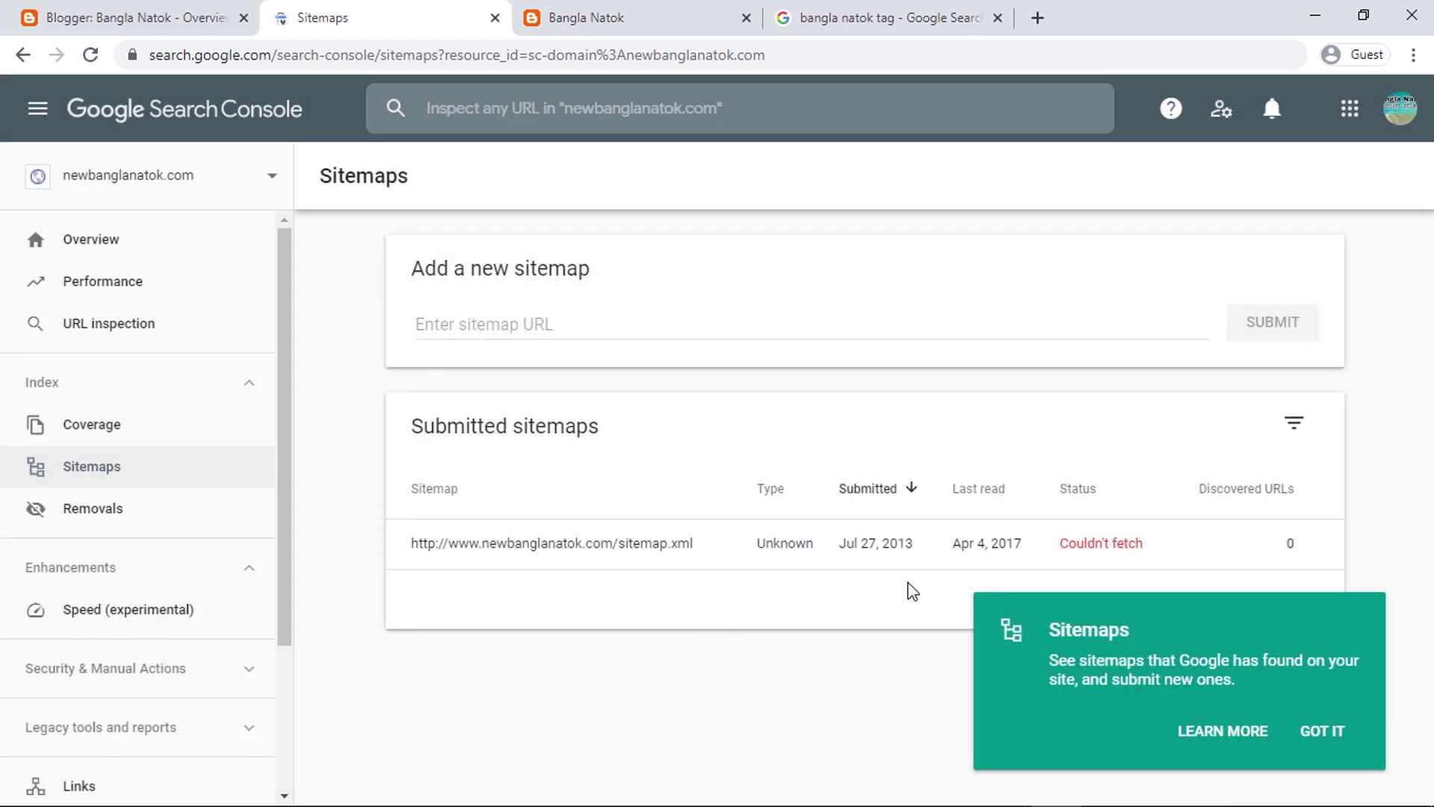
click(1322, 733)
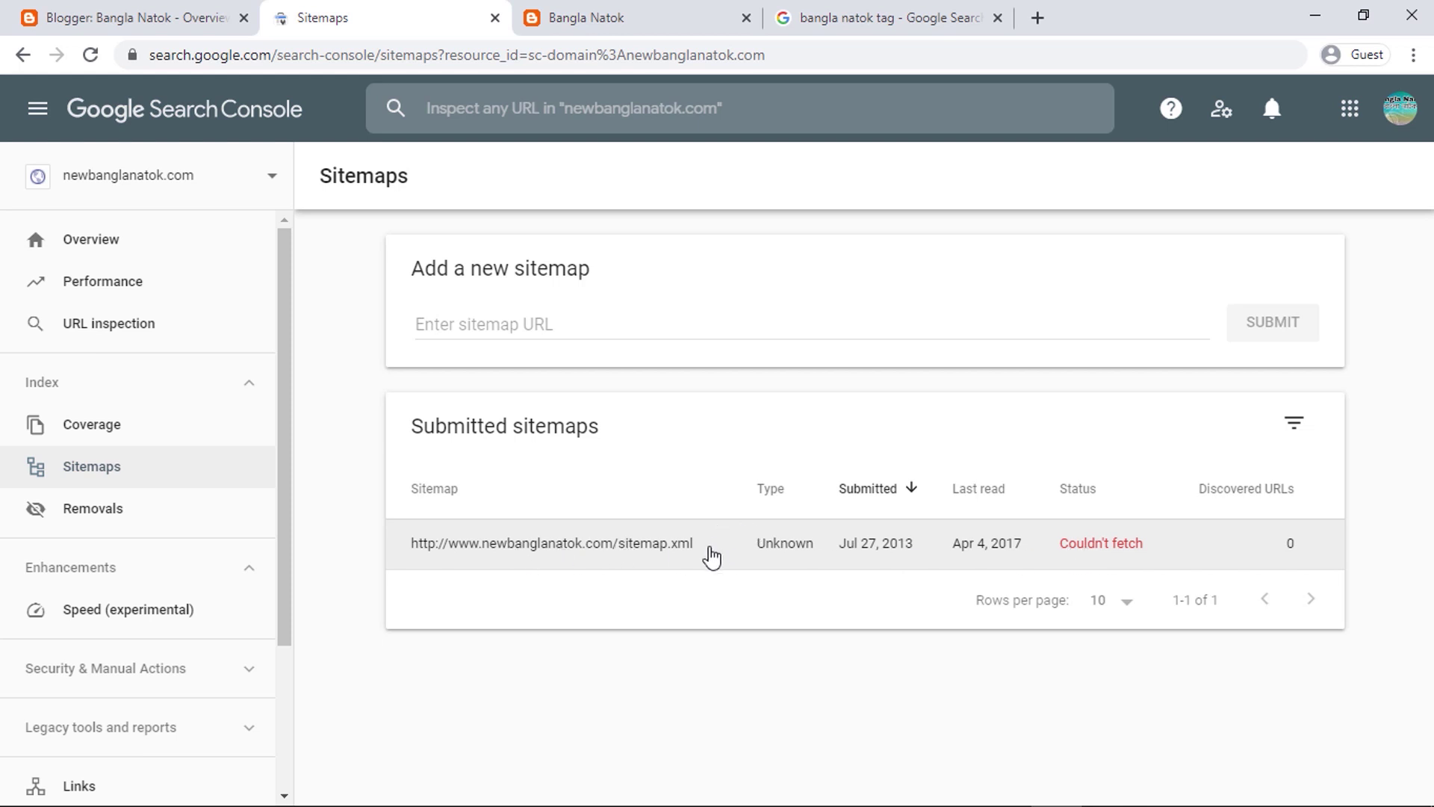
key(Tab)
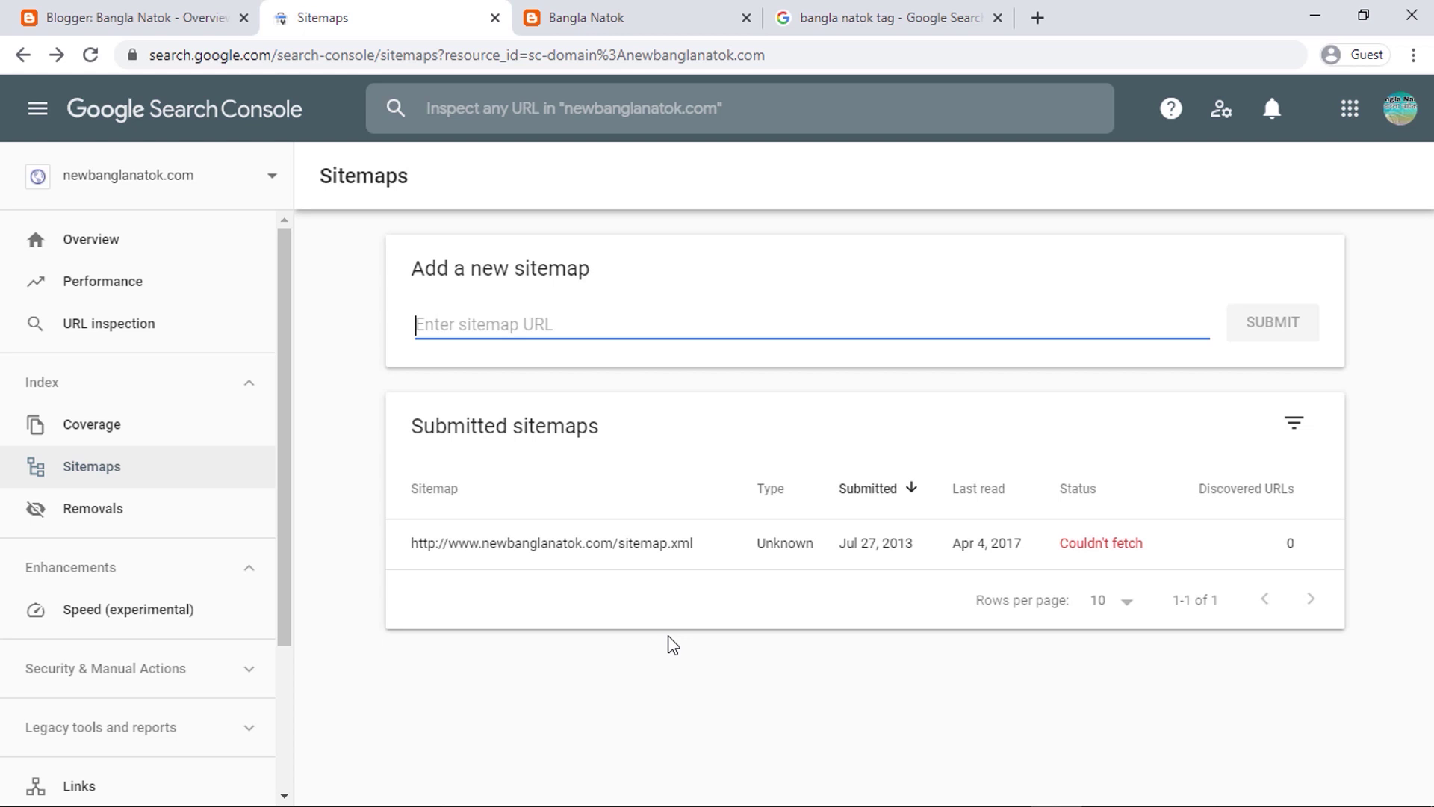
drag(414, 273, 616, 277)
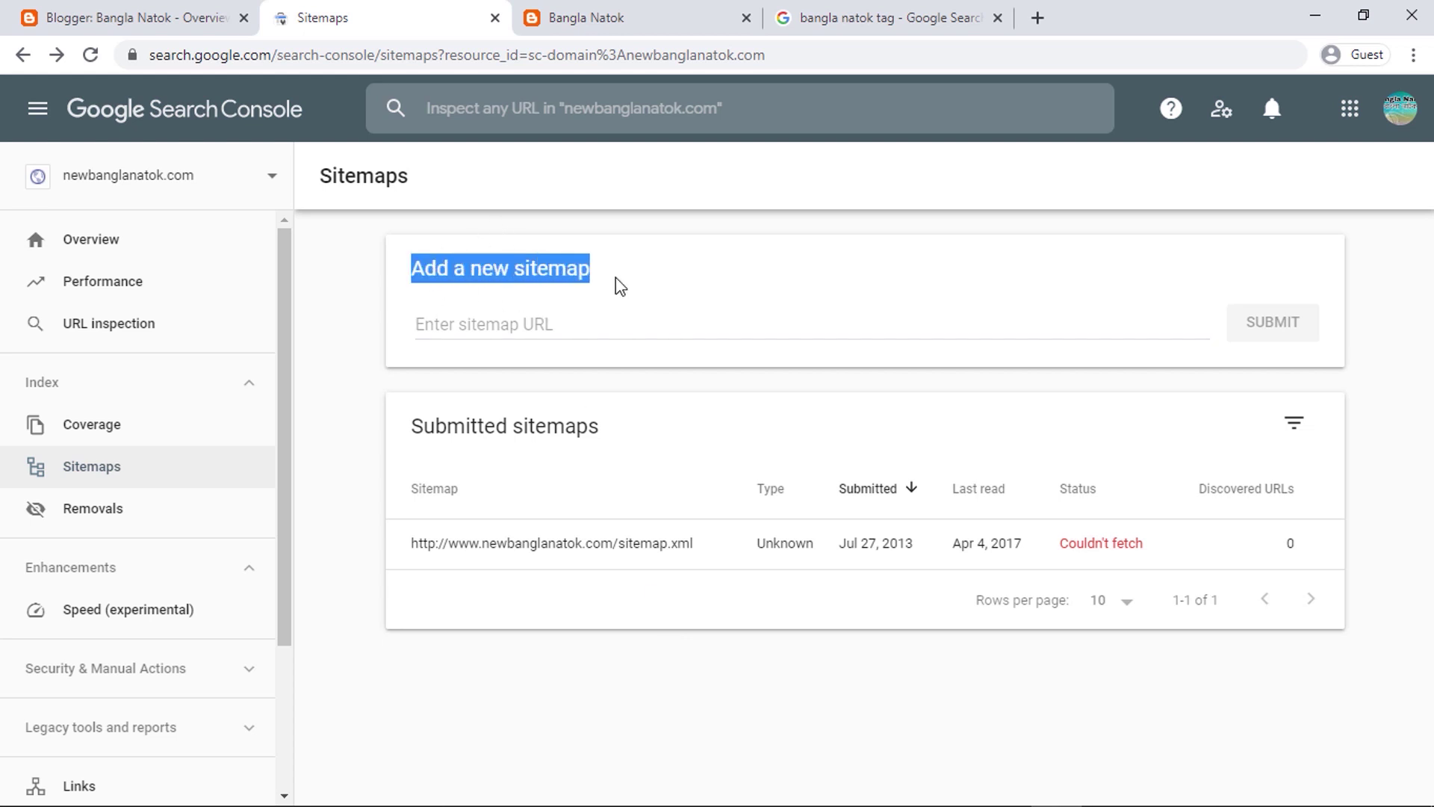
click(626, 276)
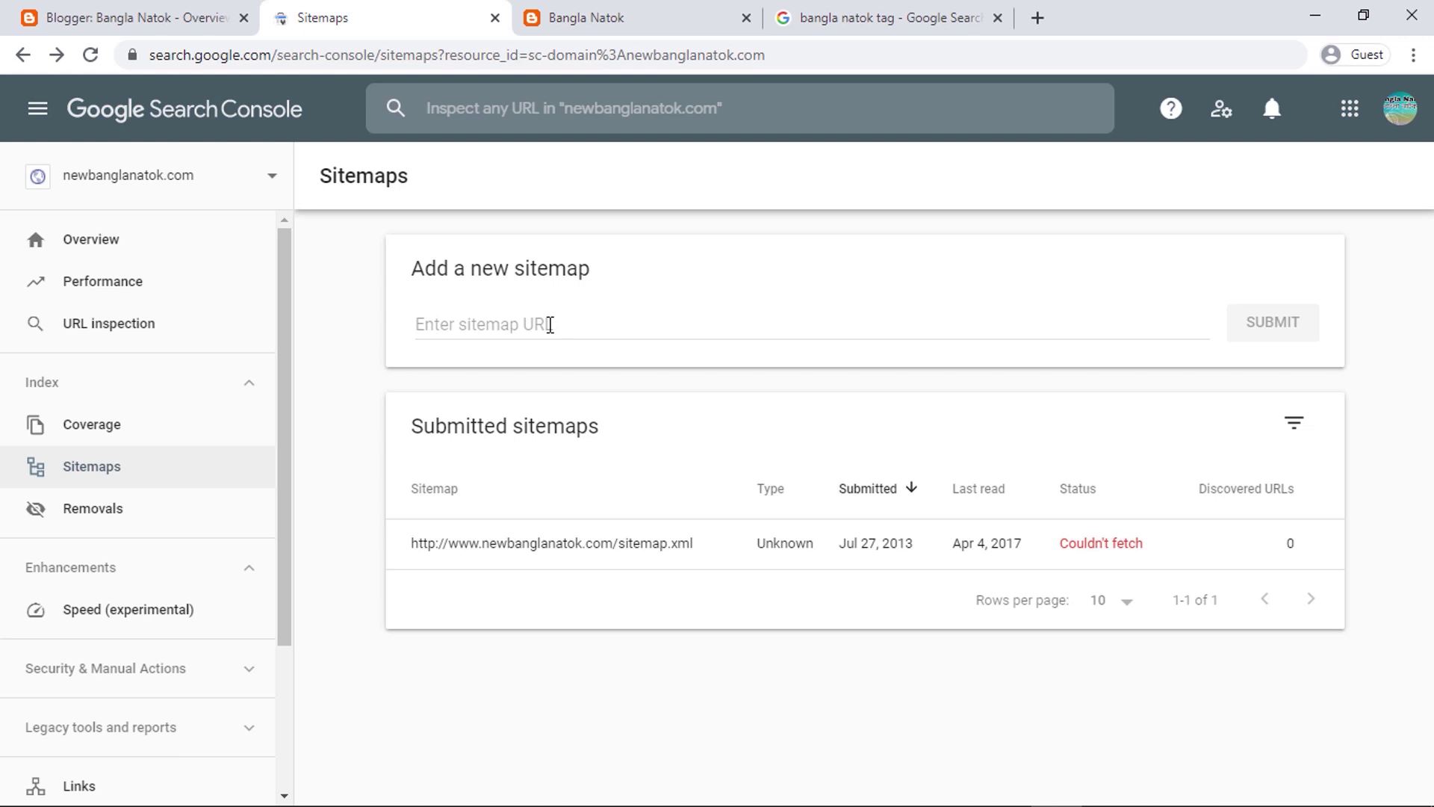
- Copy the blog's home page address from its open site and paste it as the new sitemap URL
click(649, 30)
right_click(247, 55)
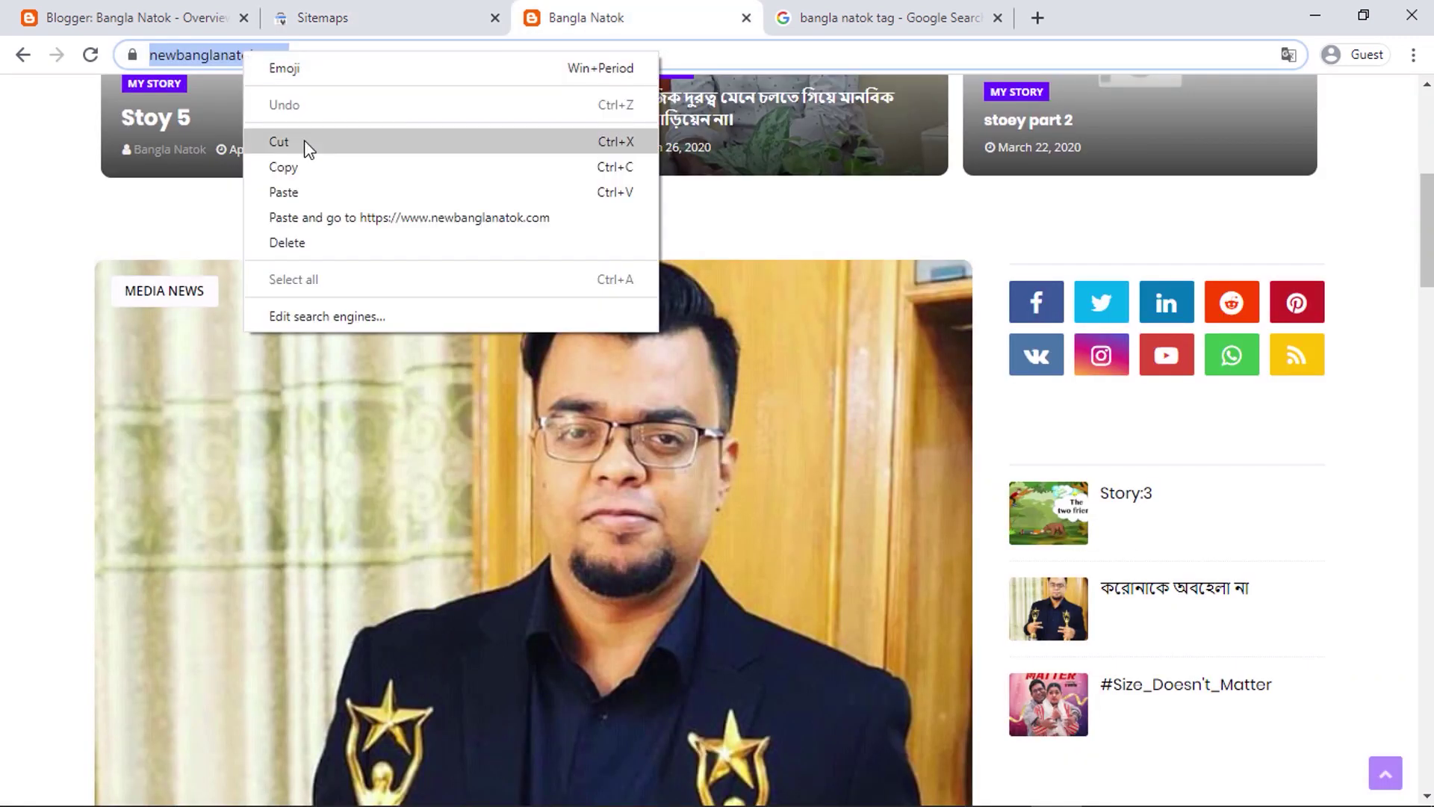
click(306, 168)
click(313, 15)
click(559, 323)
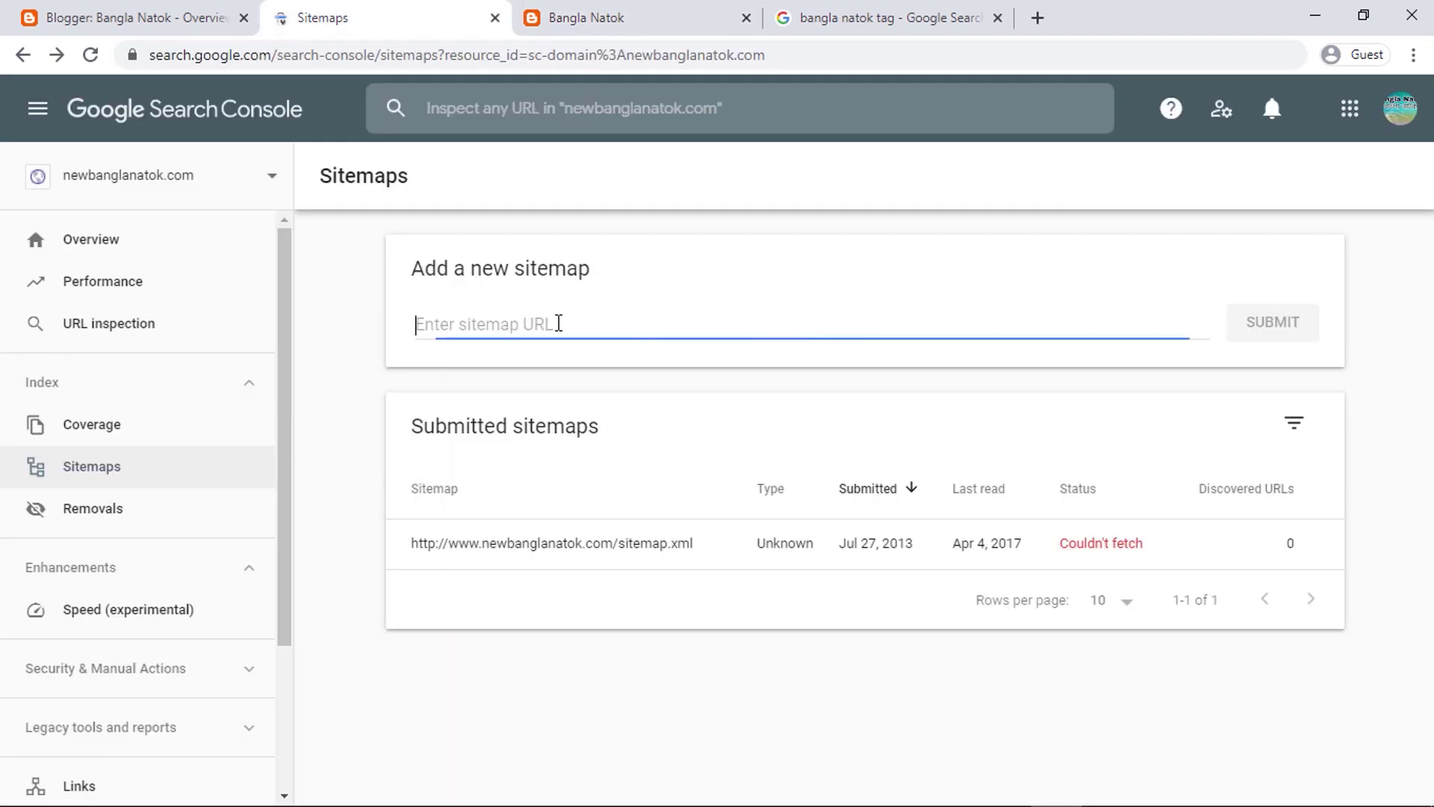
key(ctrl+v)
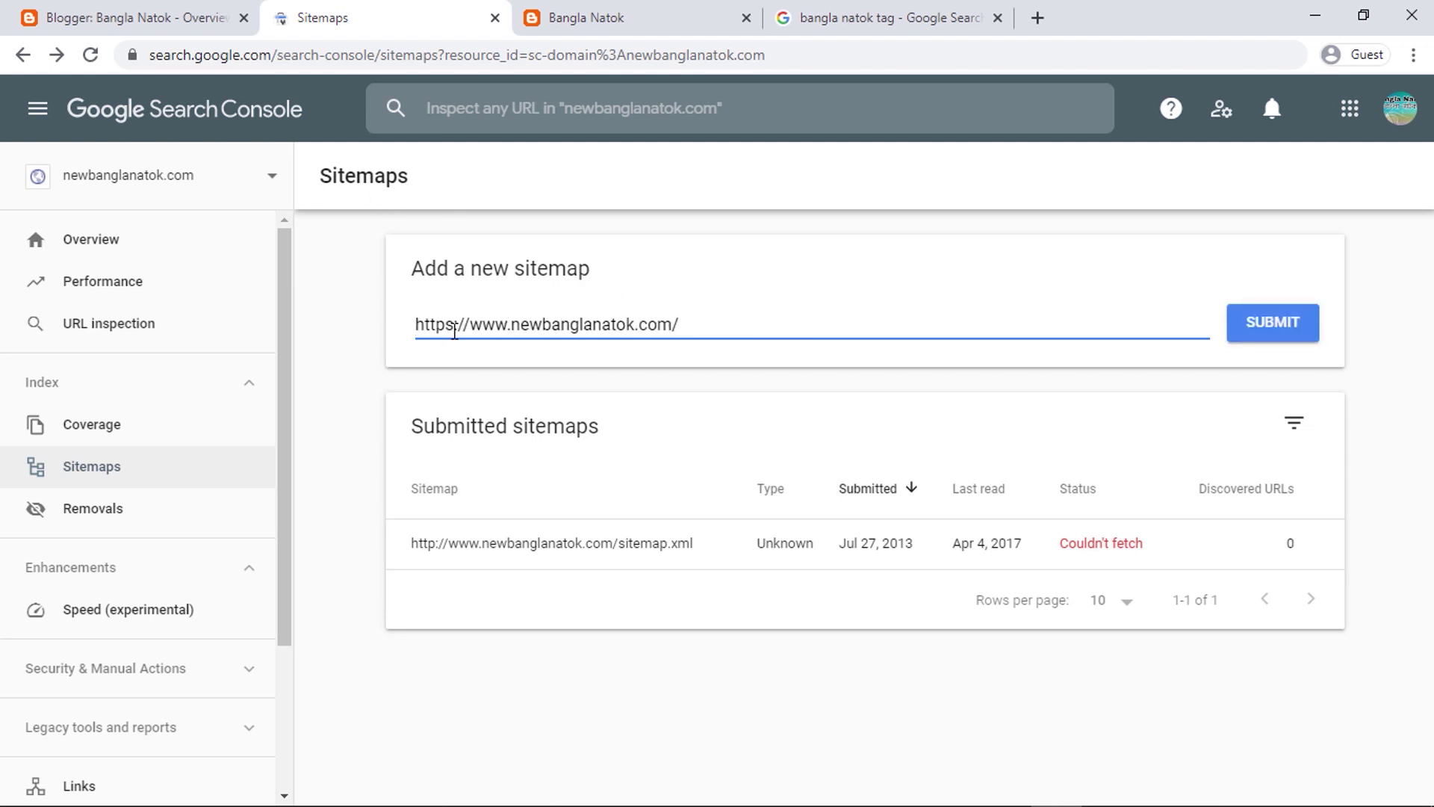
drag(471, 326, 333, 324)
key(BackSpace)
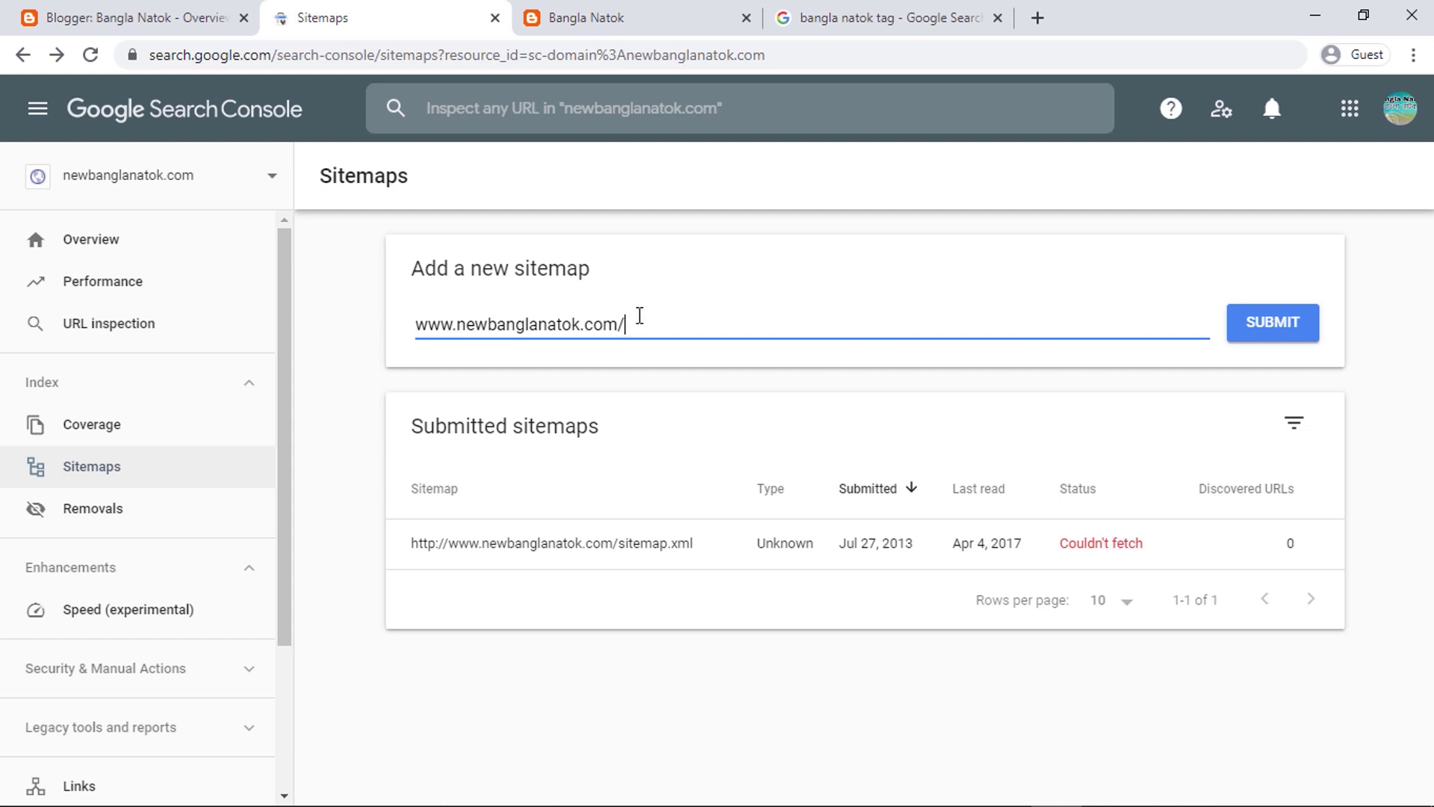
text(sitemap.xml)
click(1268, 323)
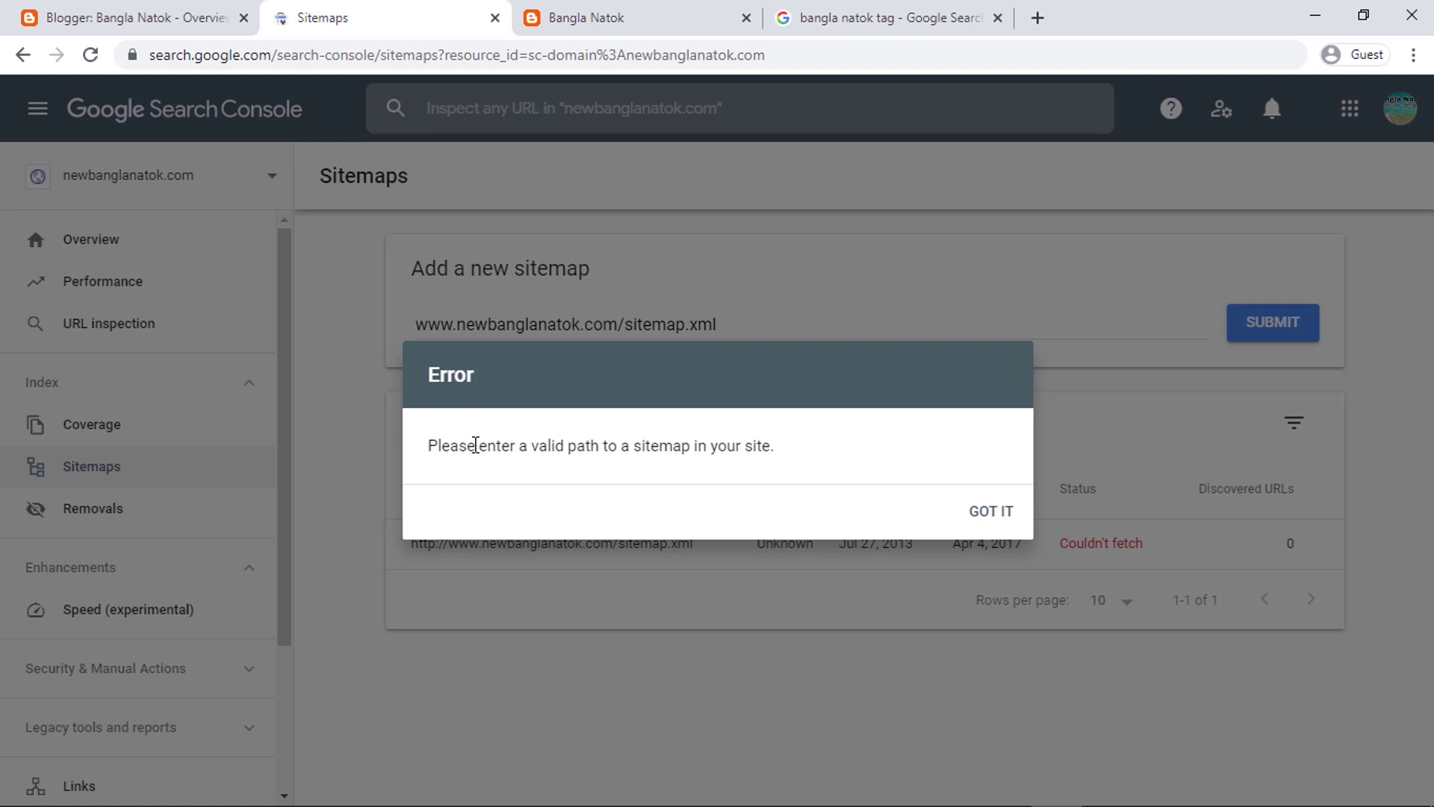
click(1000, 513)
click(837, 604)
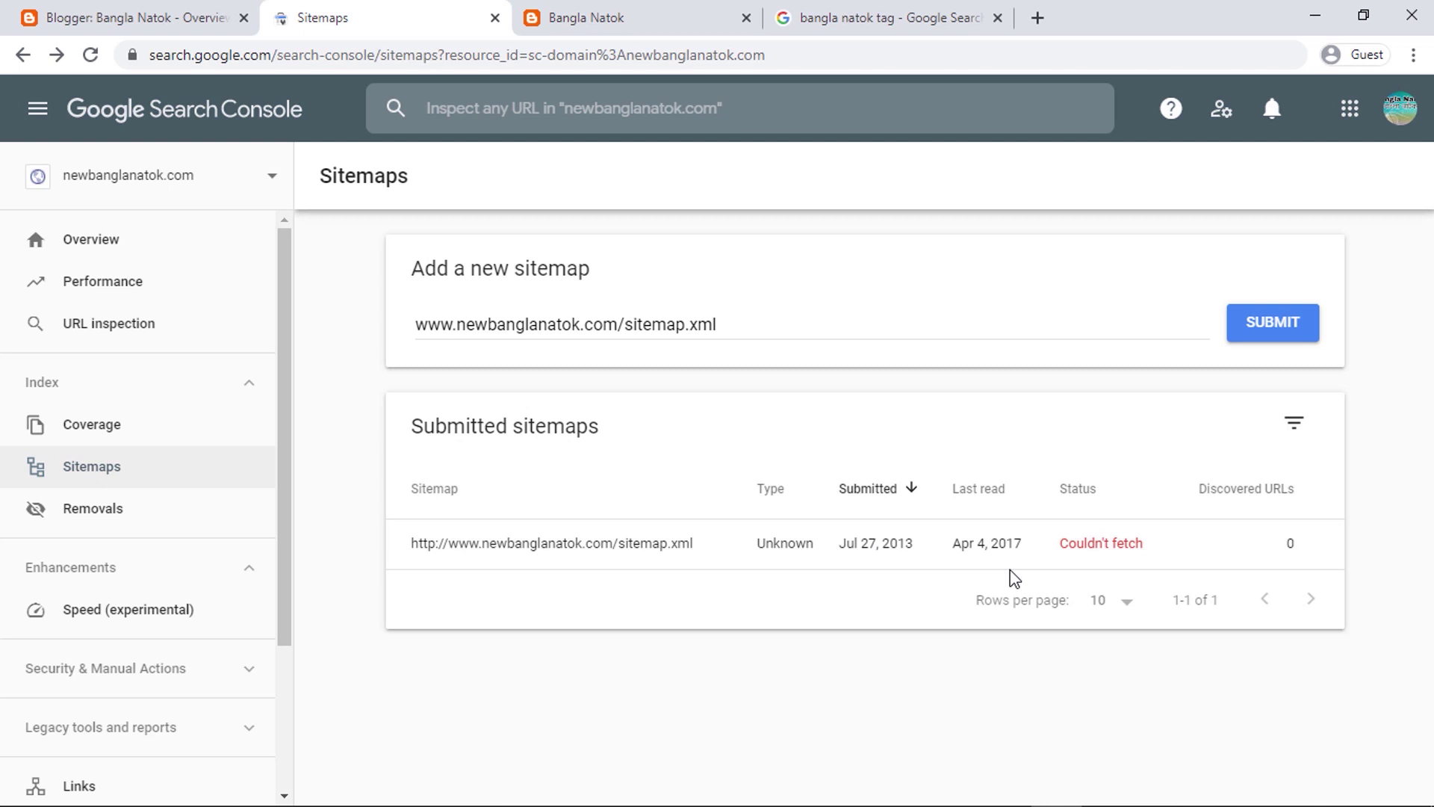
drag(409, 263, 735, 270)
click(735, 271)
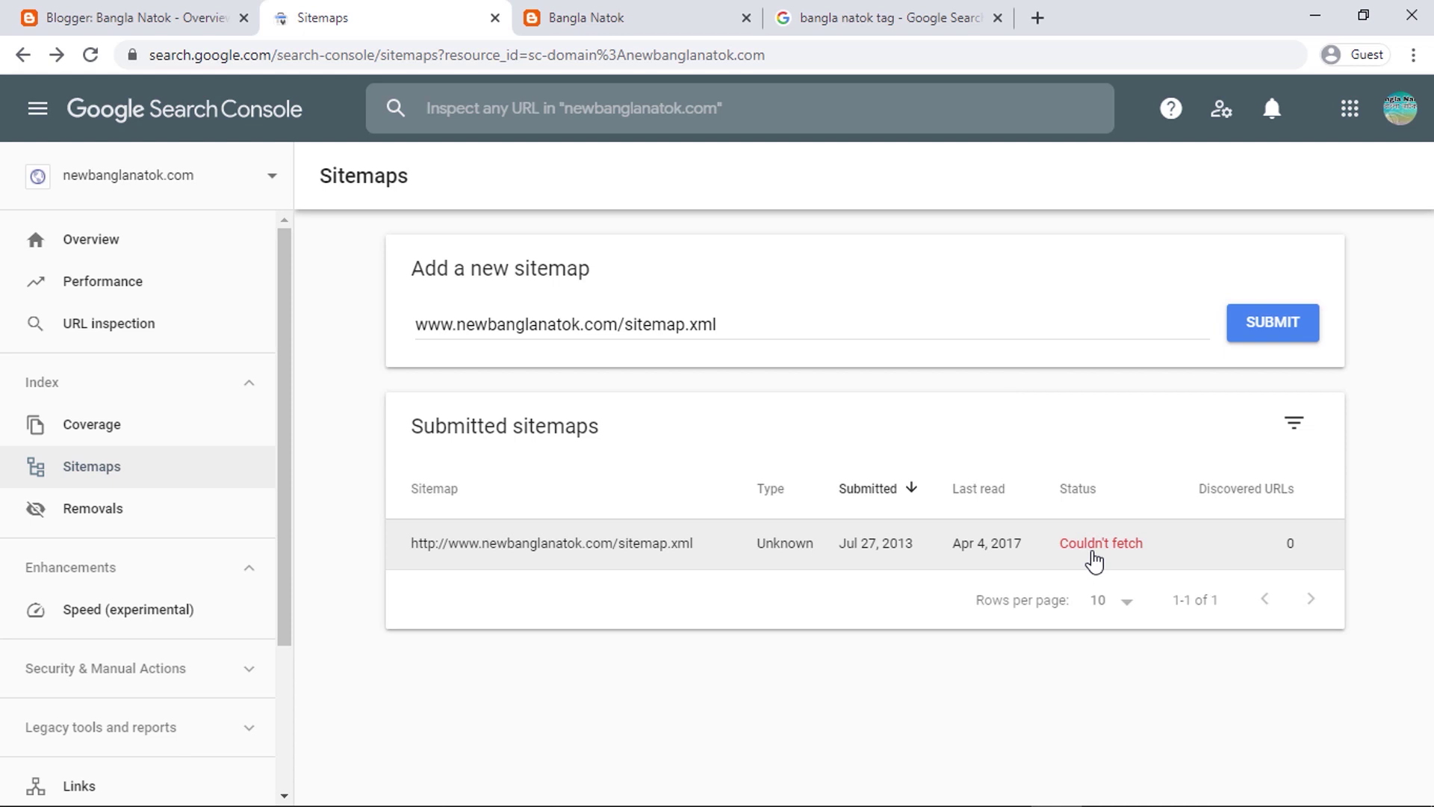
click(97, 240)
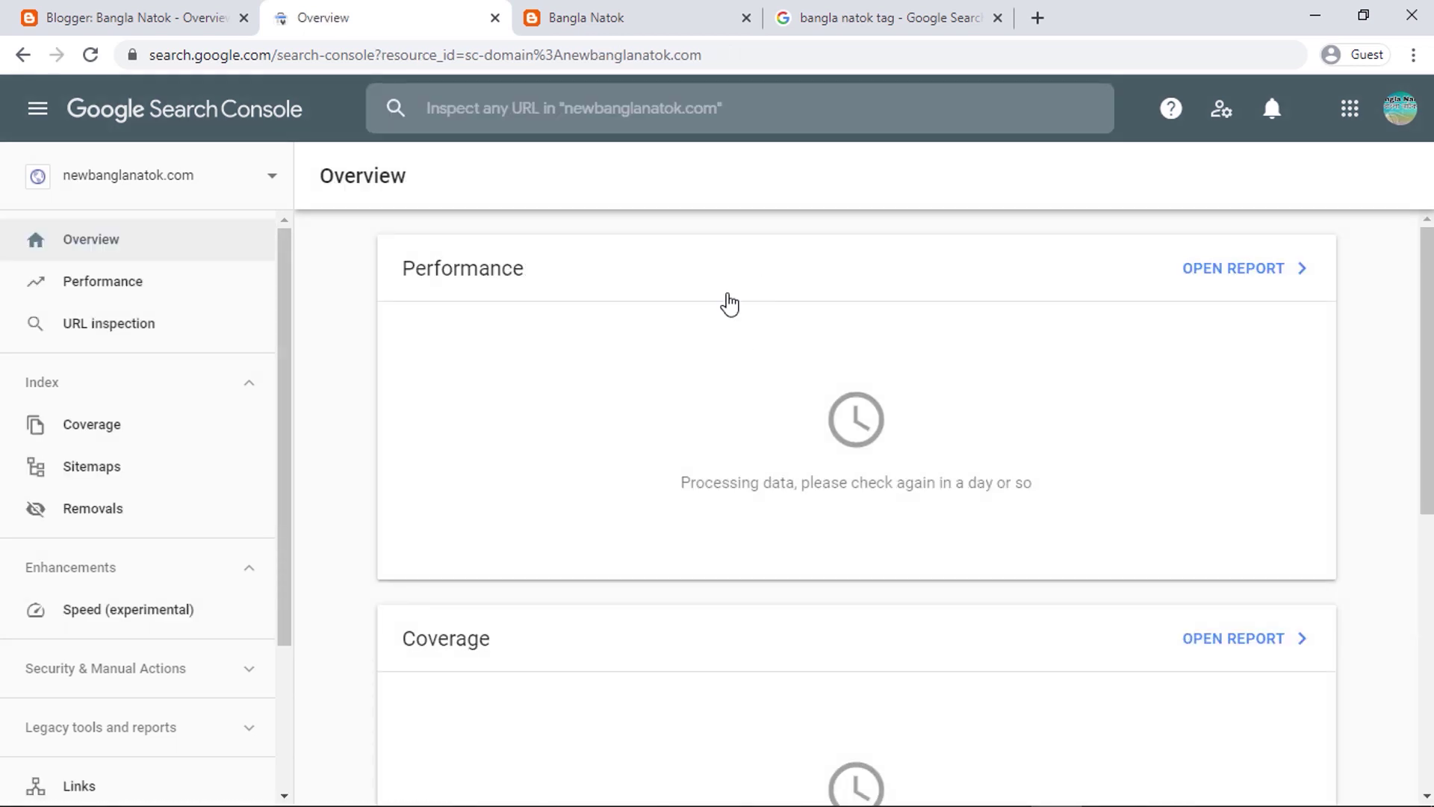
click(105, 238)
click(639, 18)
right_click(209, 49)
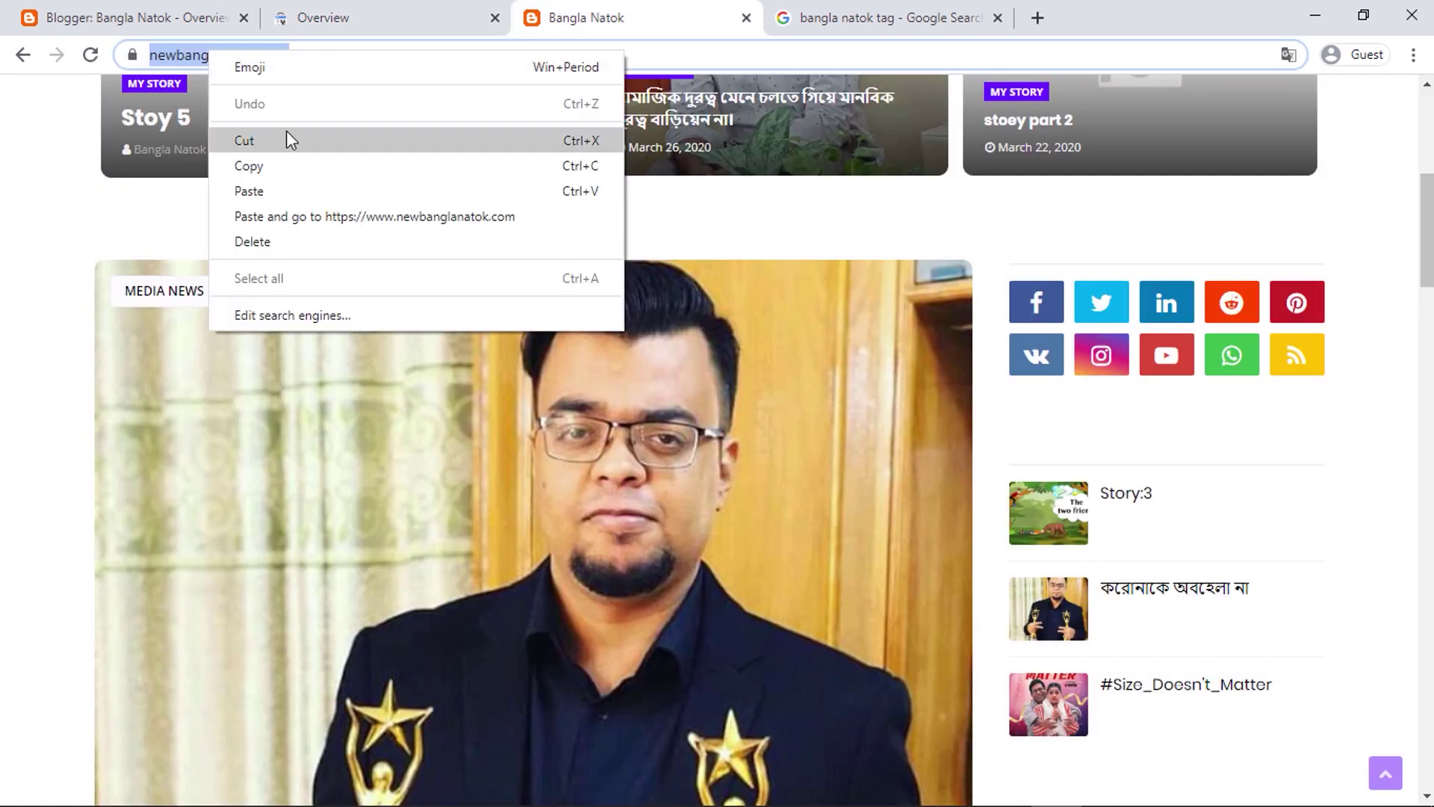
click(287, 159)
click(306, 18)
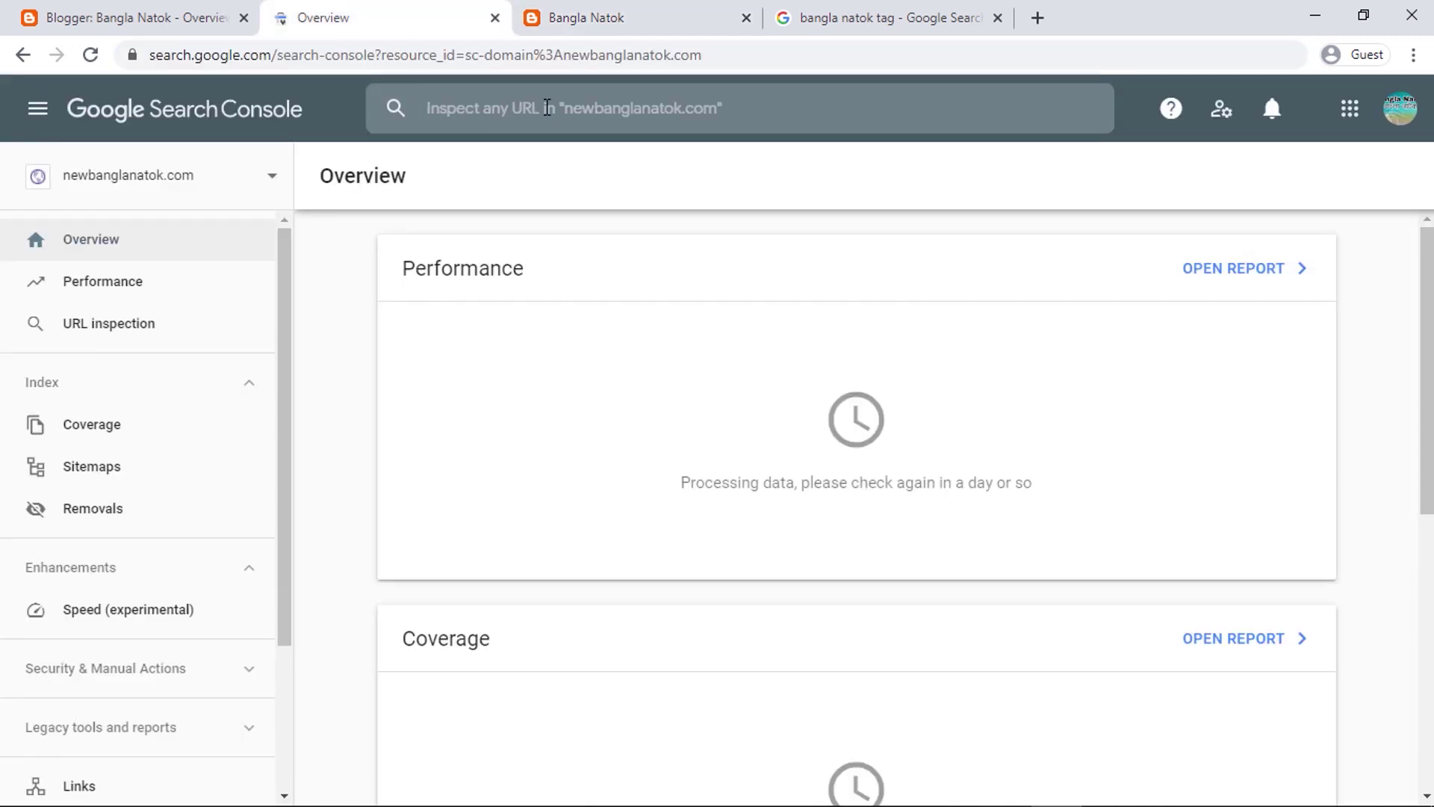
click(570, 112)
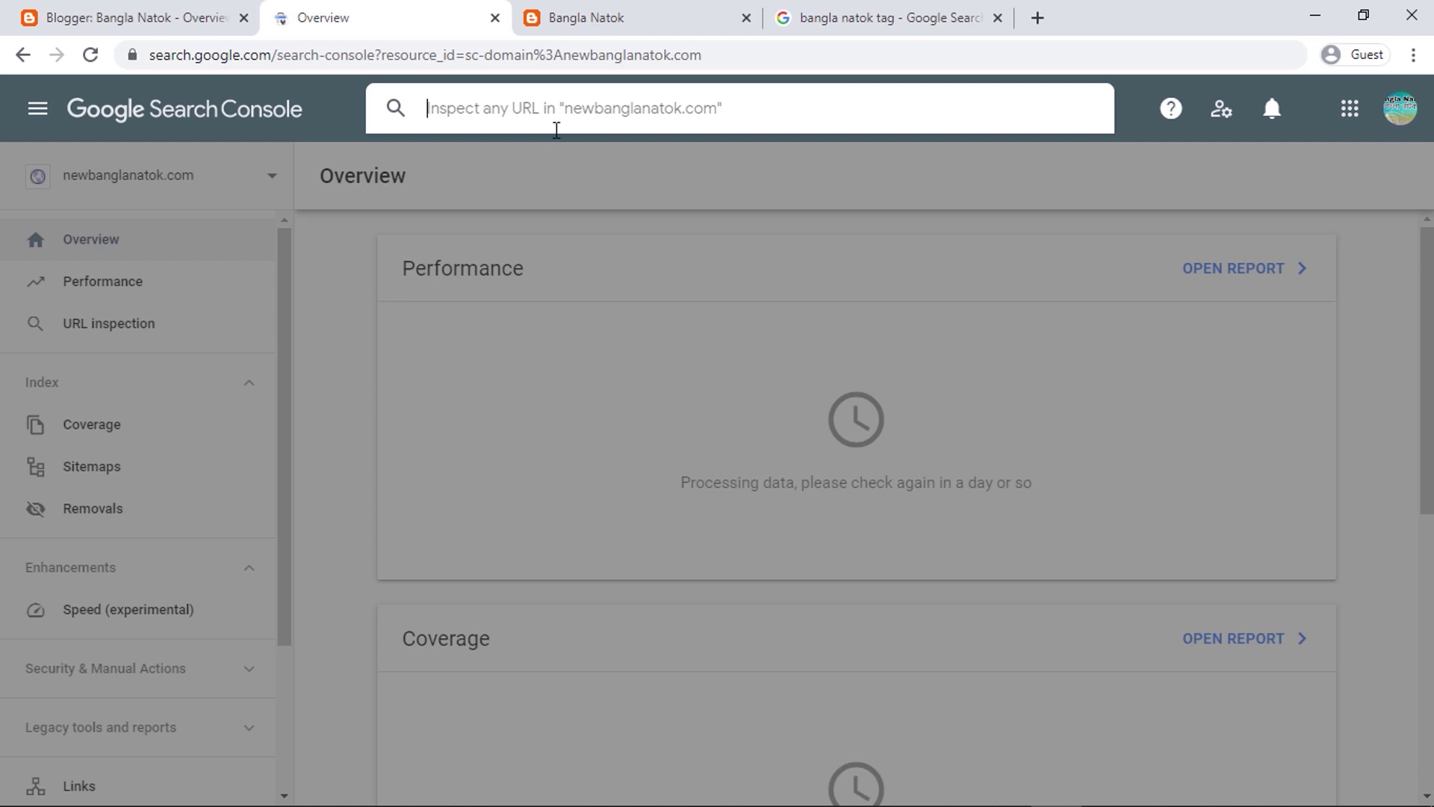
key(ctrl+v)
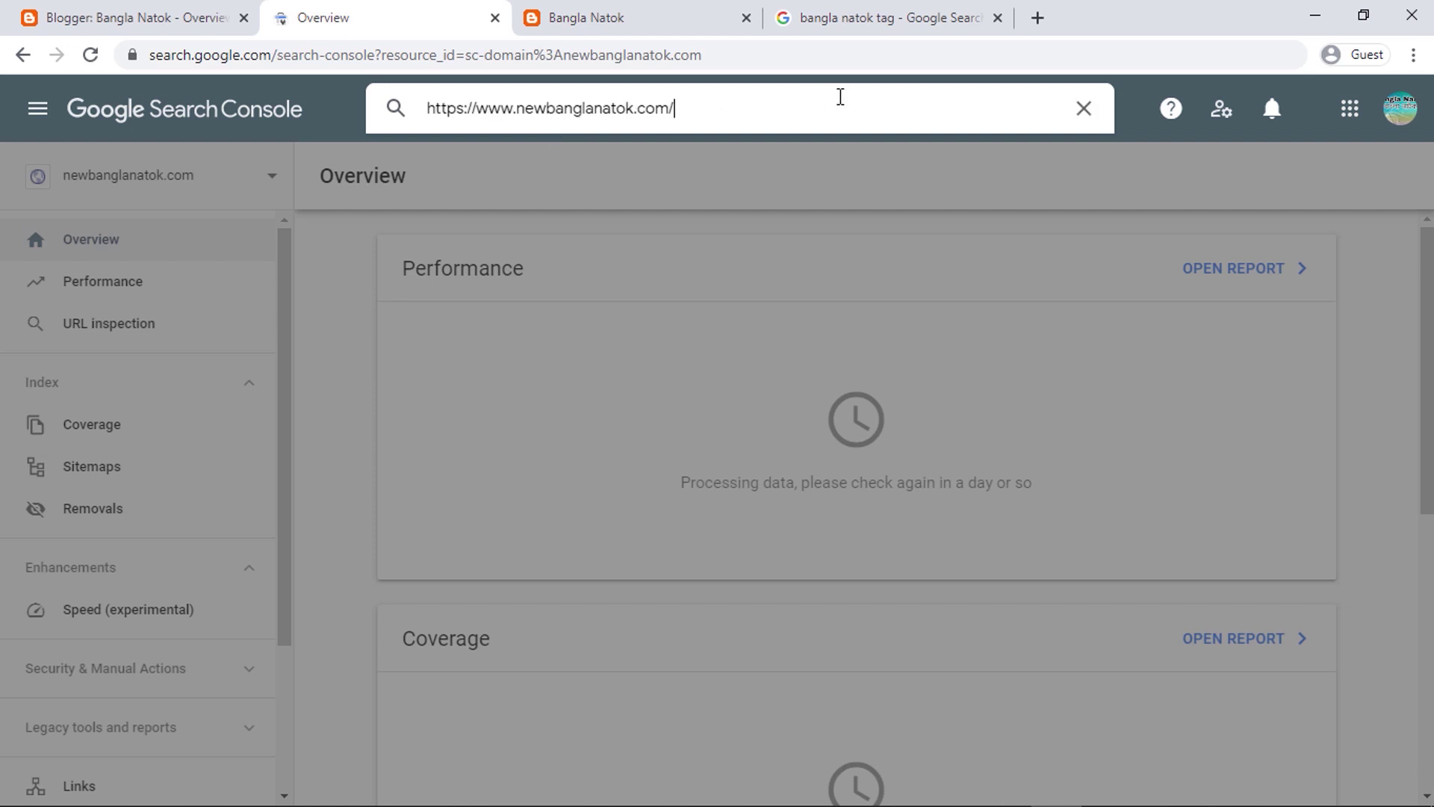
key(Return)
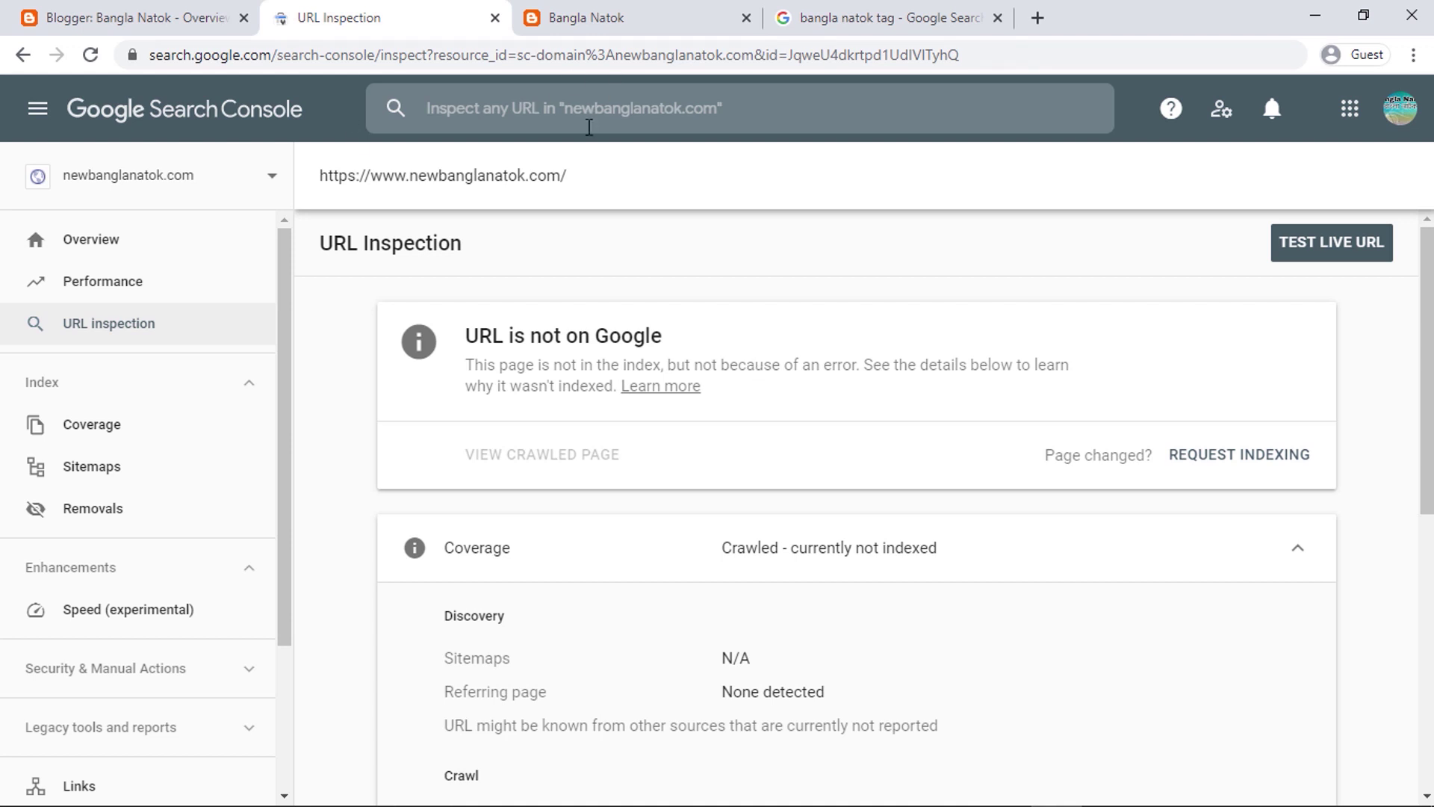
- Request indexing of the home page, solve the fire hydrant image check, and dismiss the confirmation
click(1254, 459)
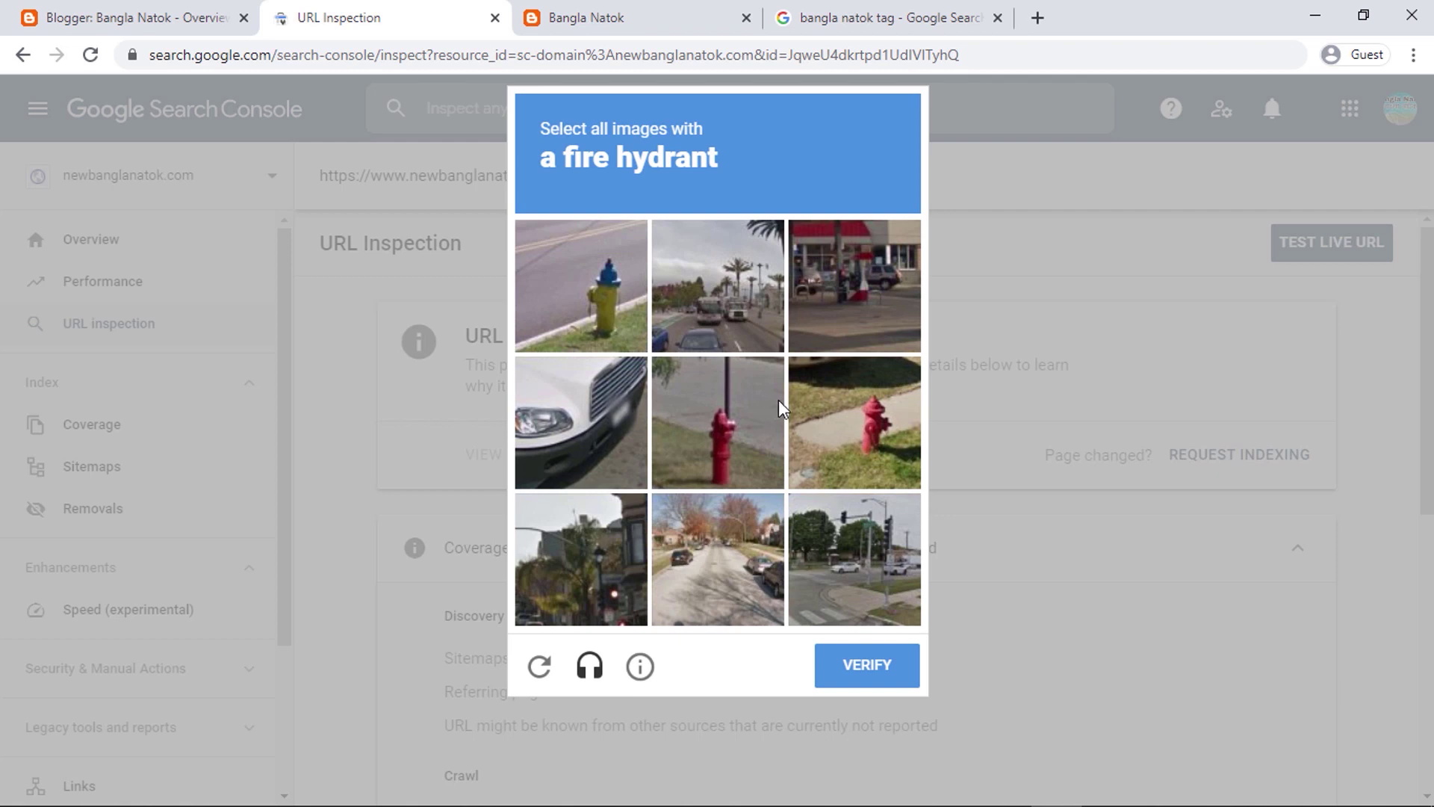
click(557, 284)
click(712, 446)
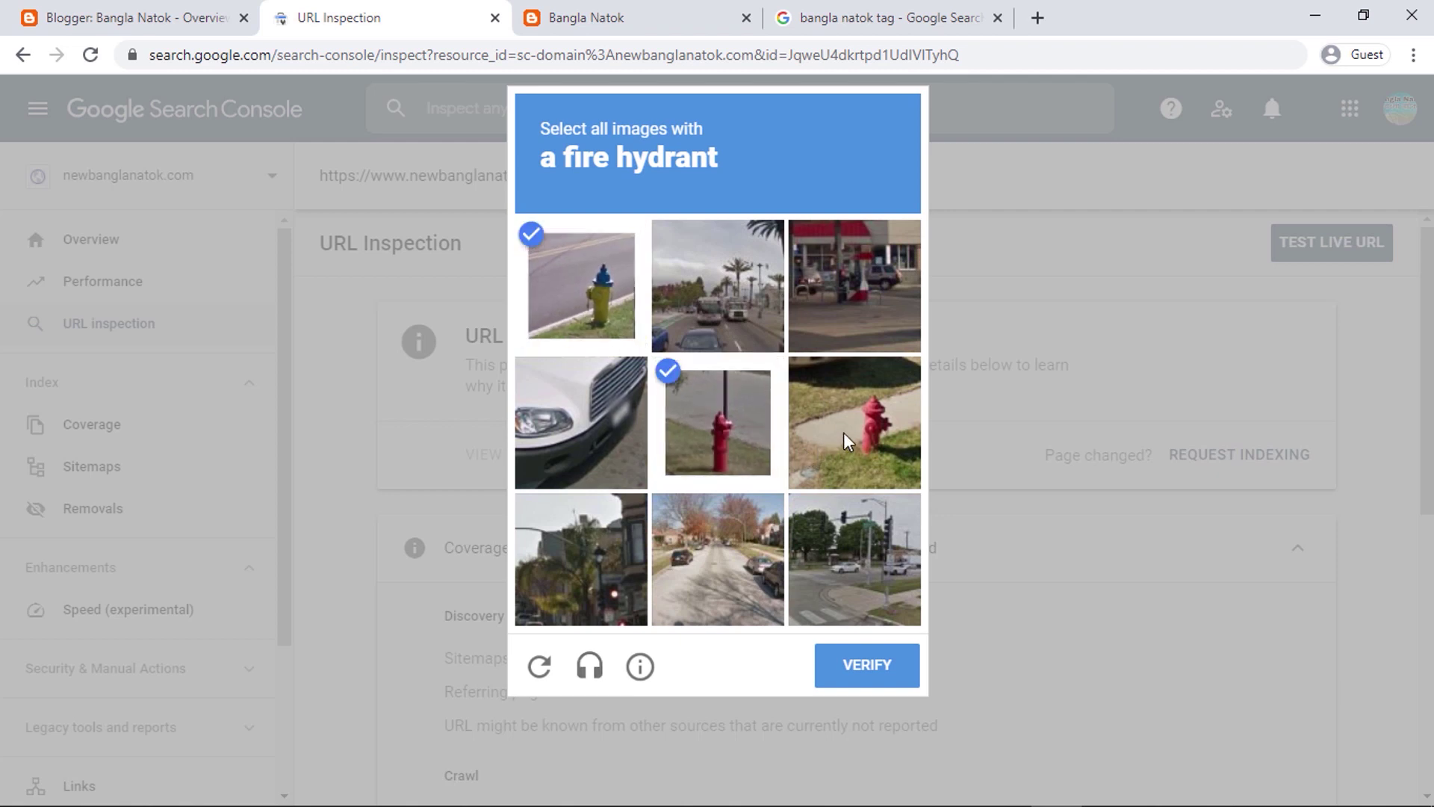
click(856, 465)
click(858, 672)
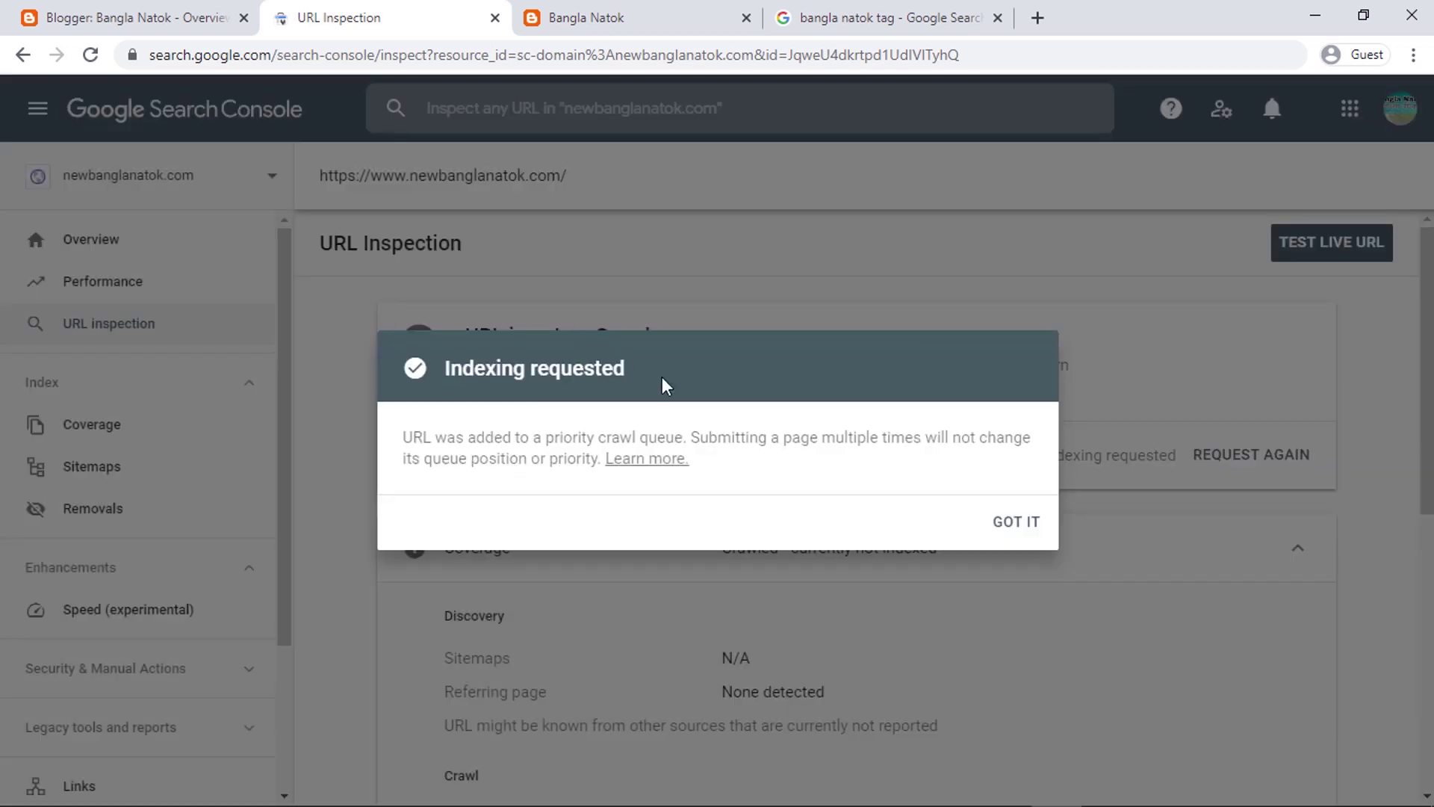
click(1017, 526)
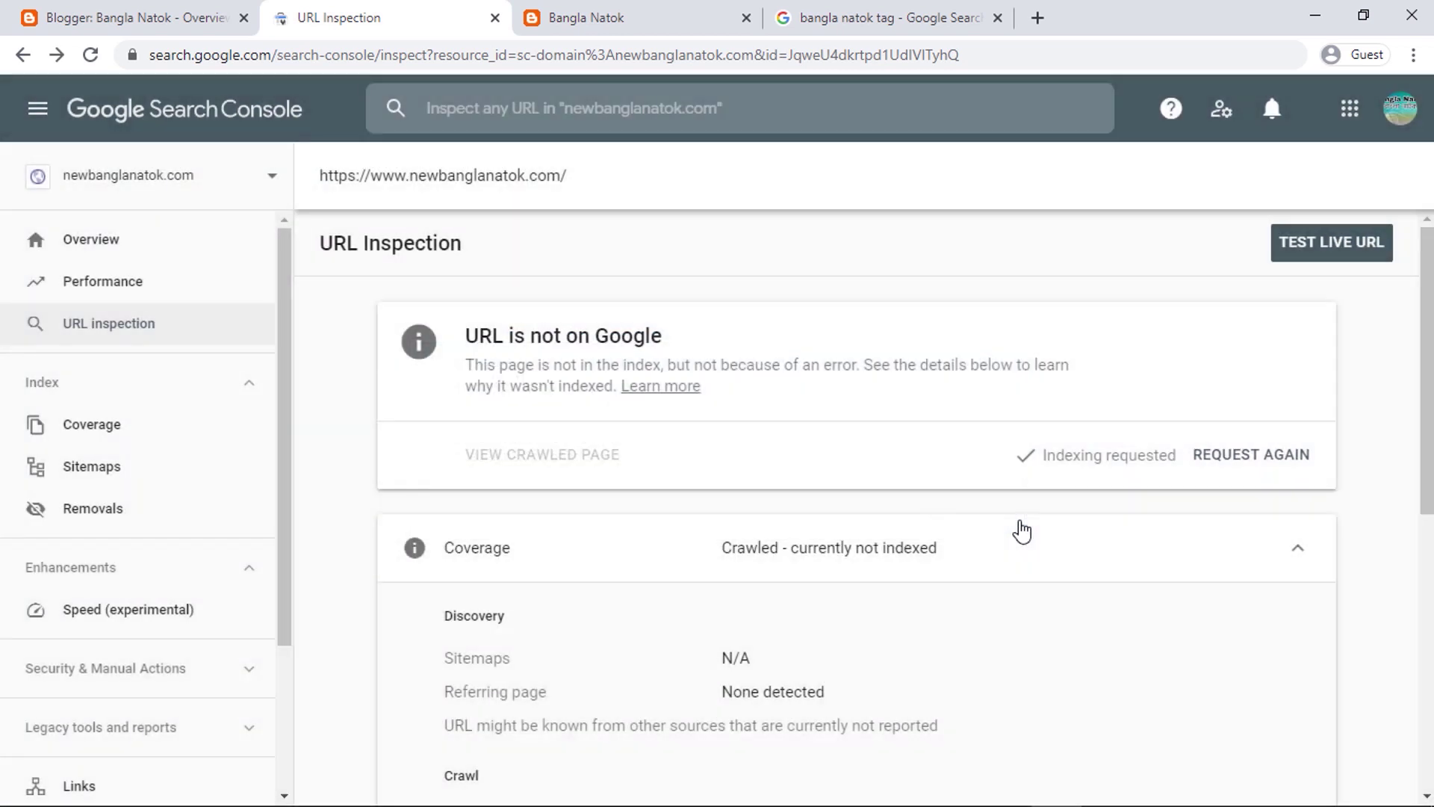
- Start another indexing request for the home page and cancel its live URL test
drag(1040, 458, 1172, 458)
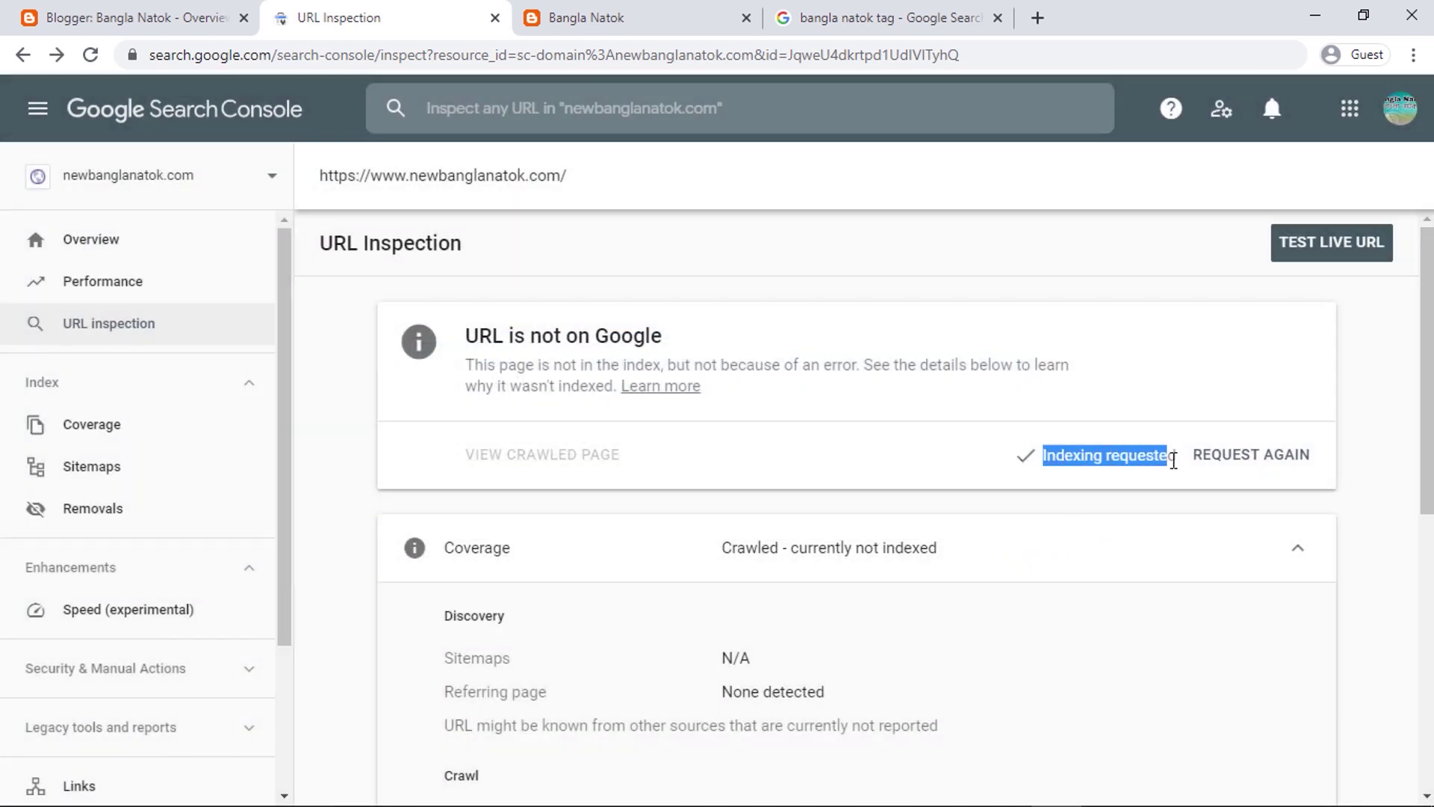
click(1039, 464)
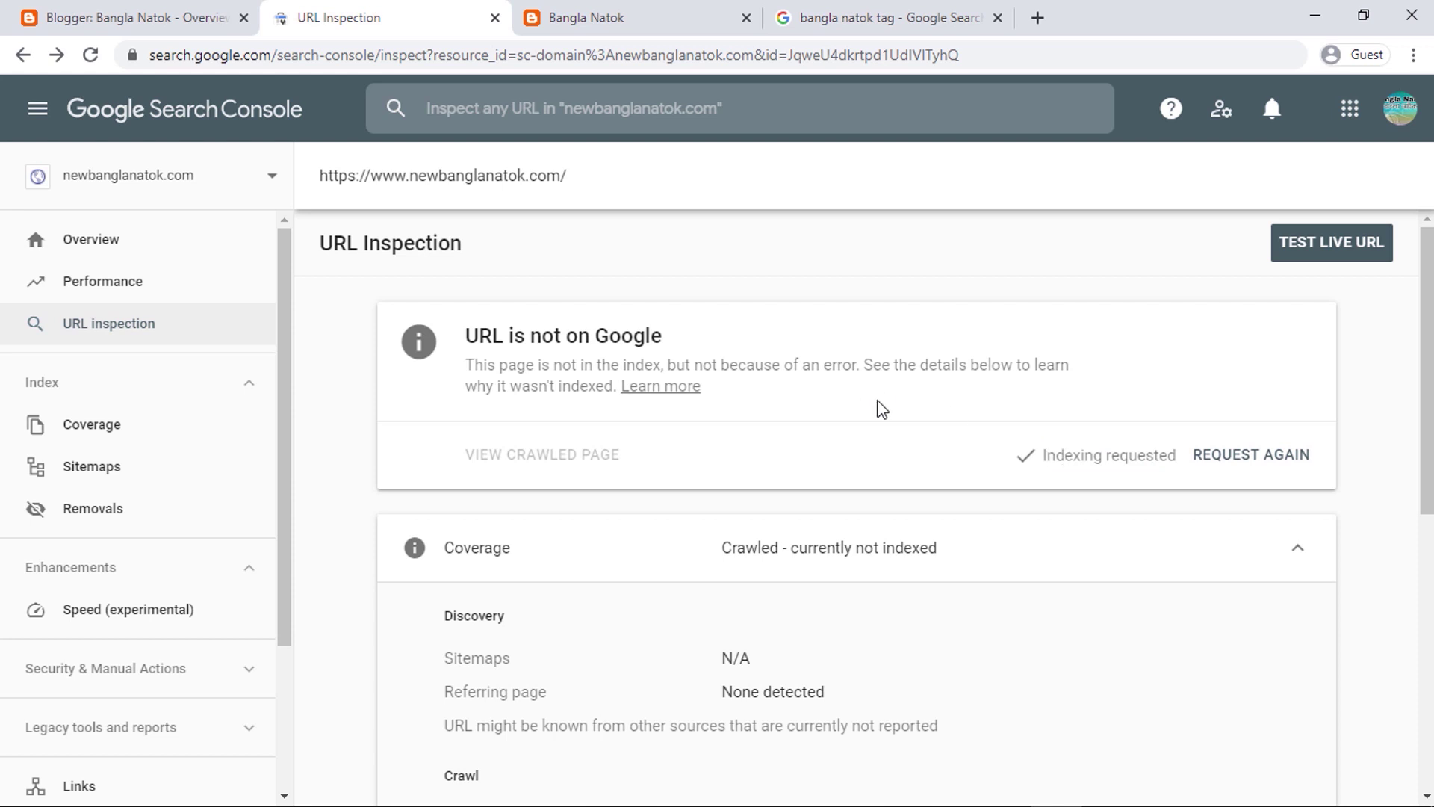
click(1313, 469)
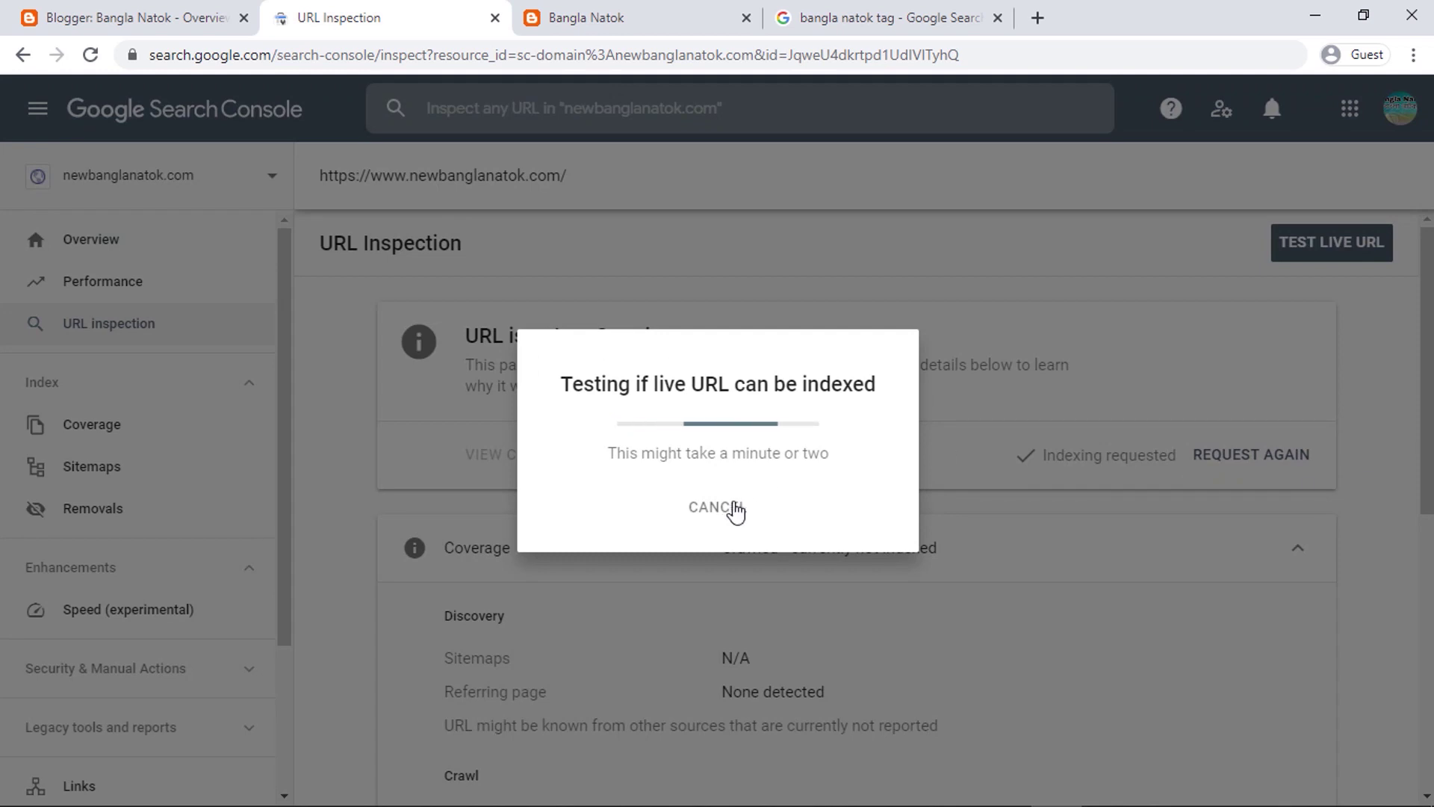
click(728, 515)
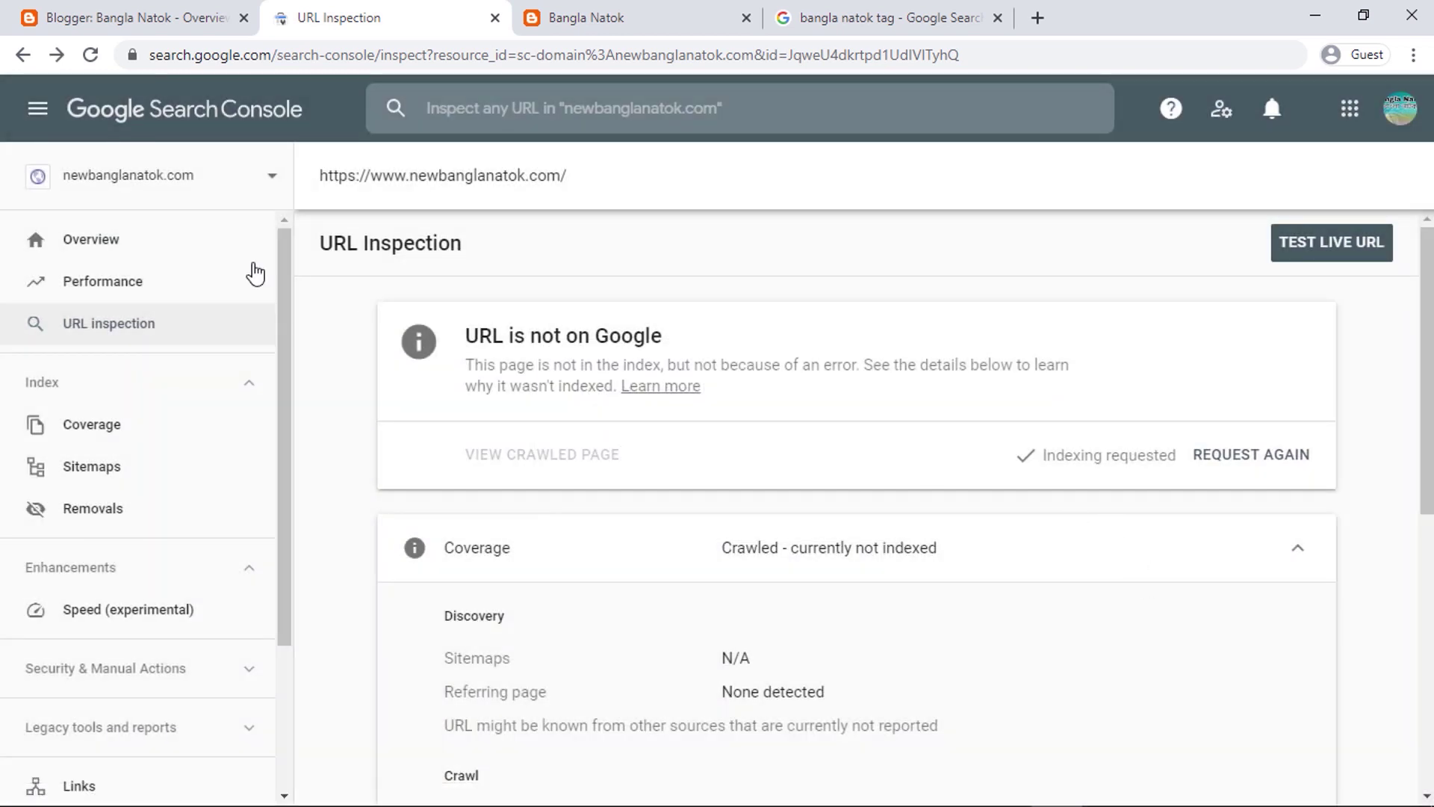
- Return to the property Overview and look through the posts on the blog's home page
click(168, 251)
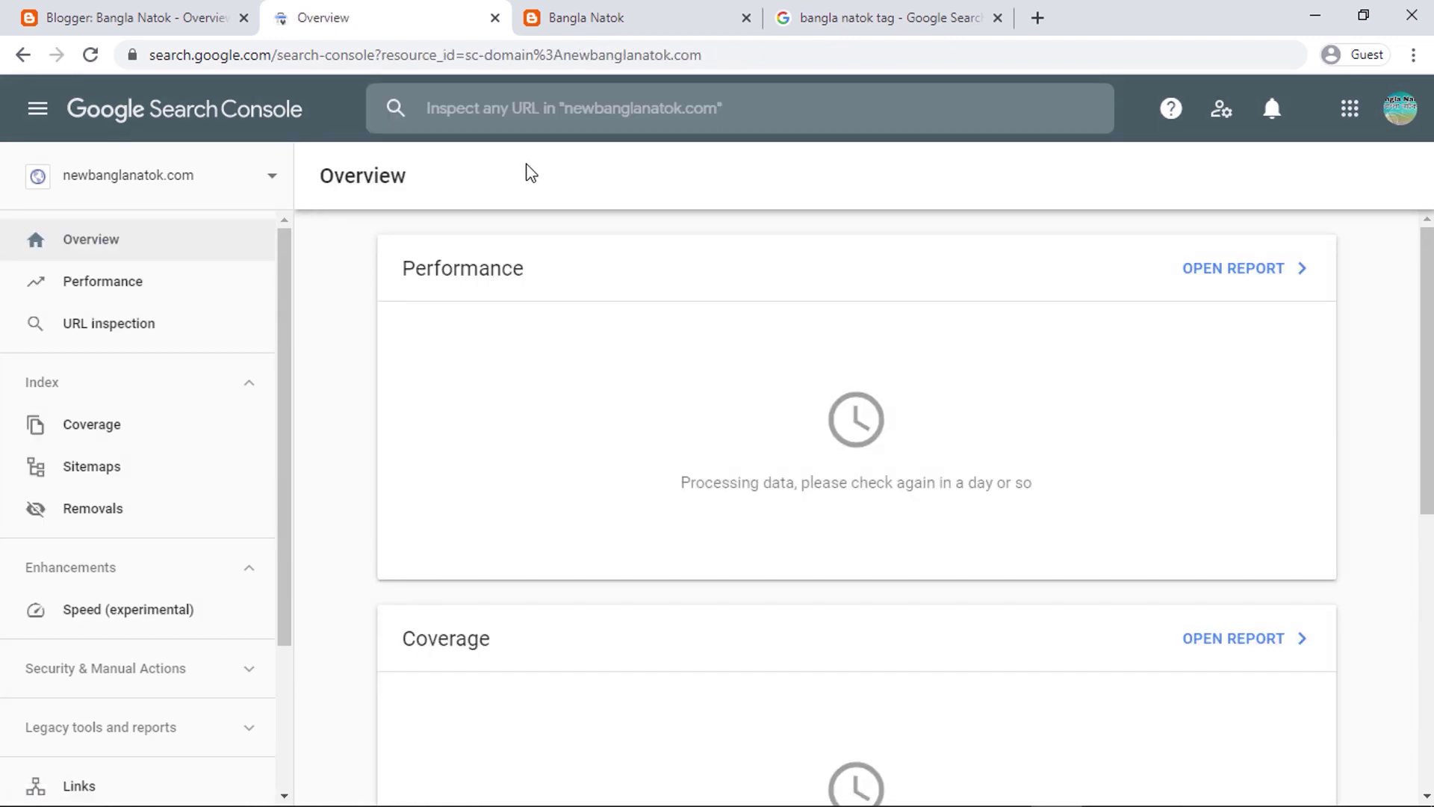
click(628, 16)
scroll(960, 482, down, 17)
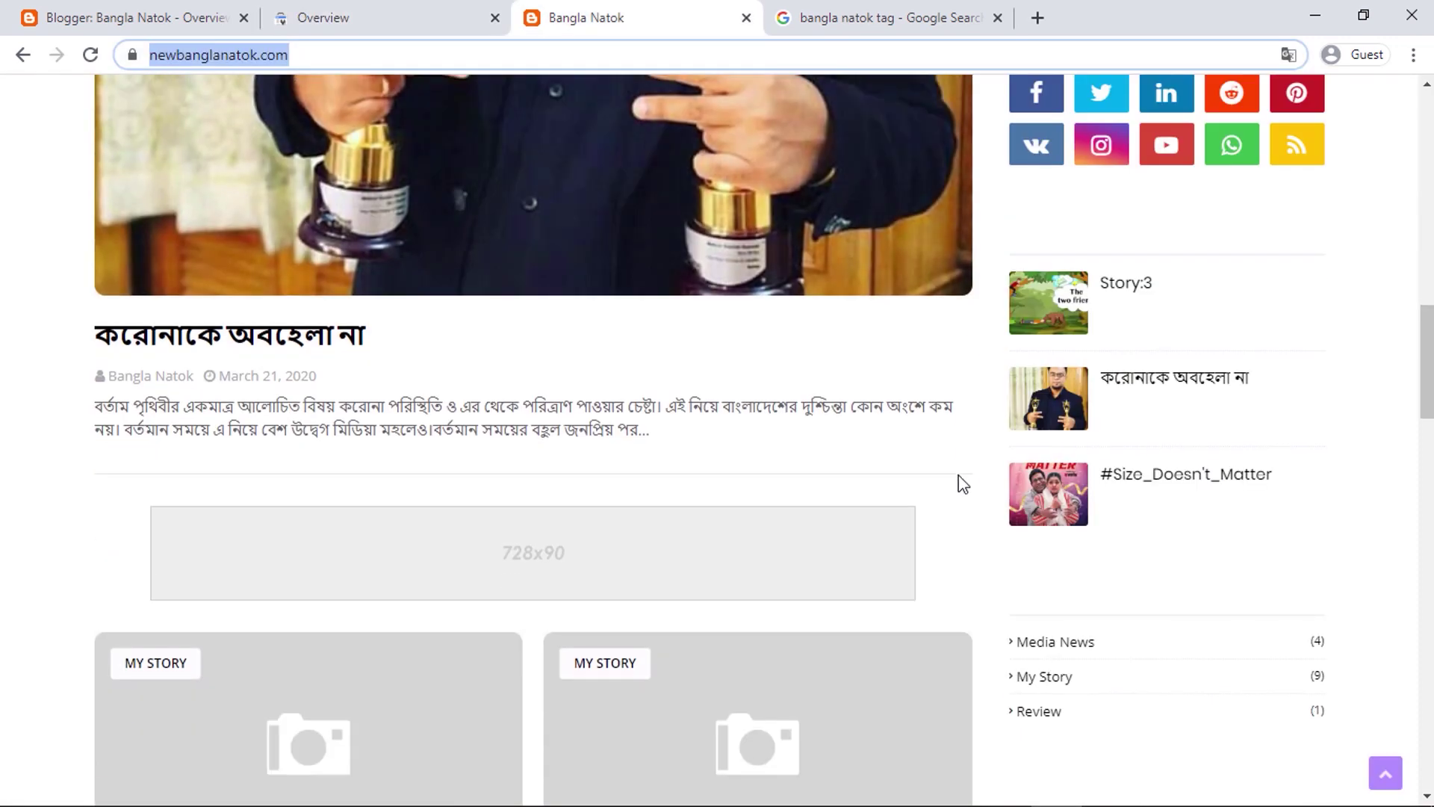
scroll(960, 481, up, 6)
scroll(962, 493, down, 1)
scroll(961, 495, up, 8)
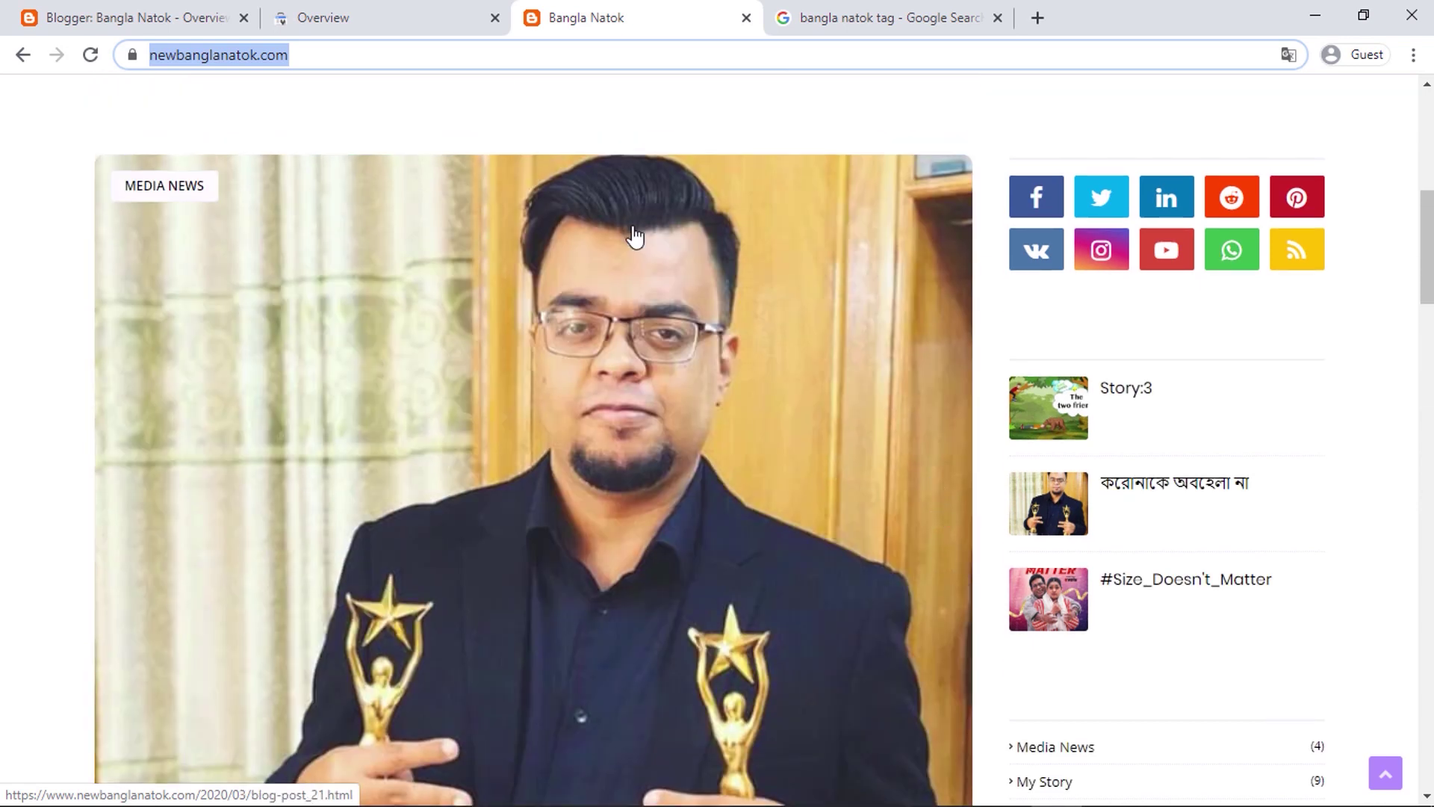
click(319, 11)
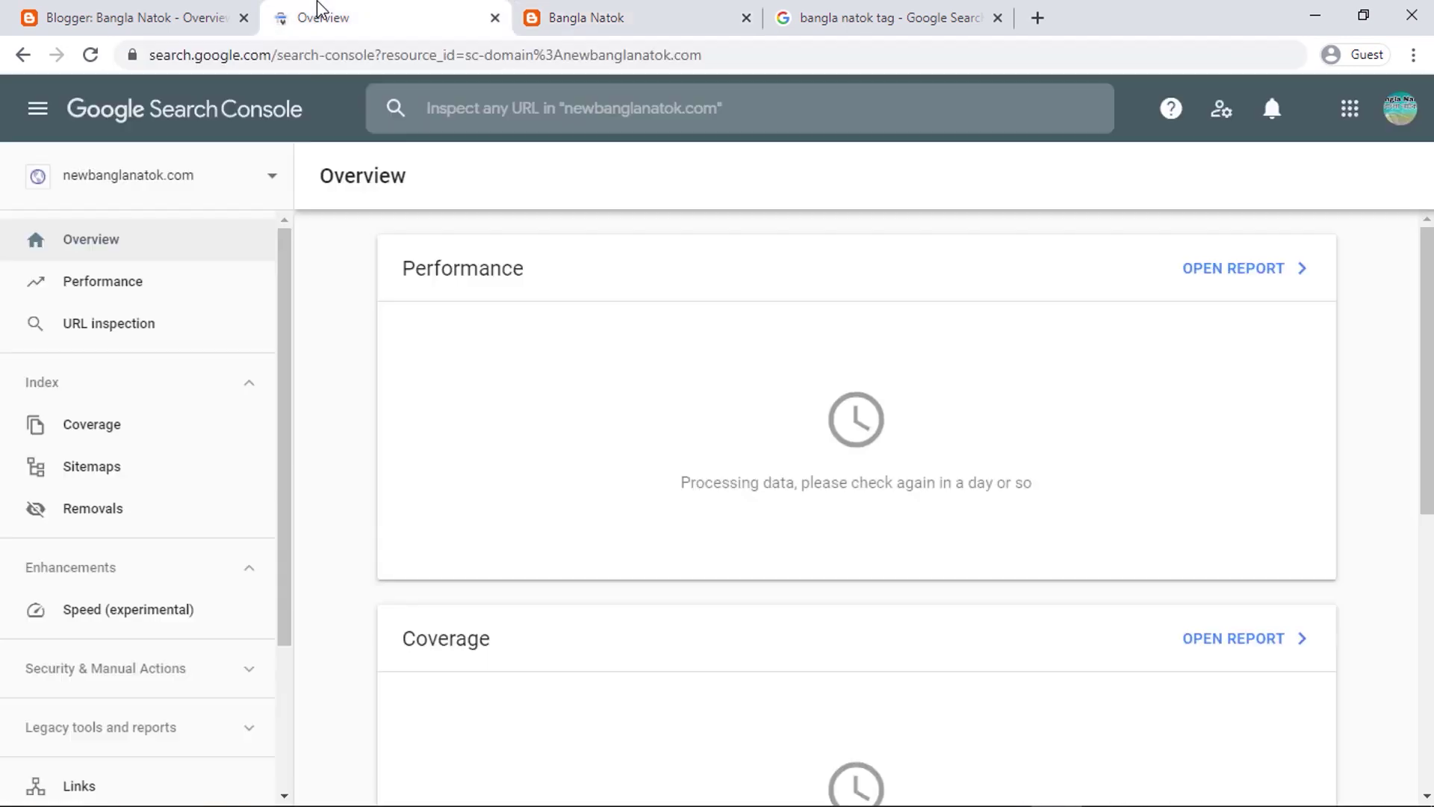
- Open the March 21, 2020 post করোনাকে অবহেলা না from the blog's home page and cut its full address for pasting
click(598, 22)
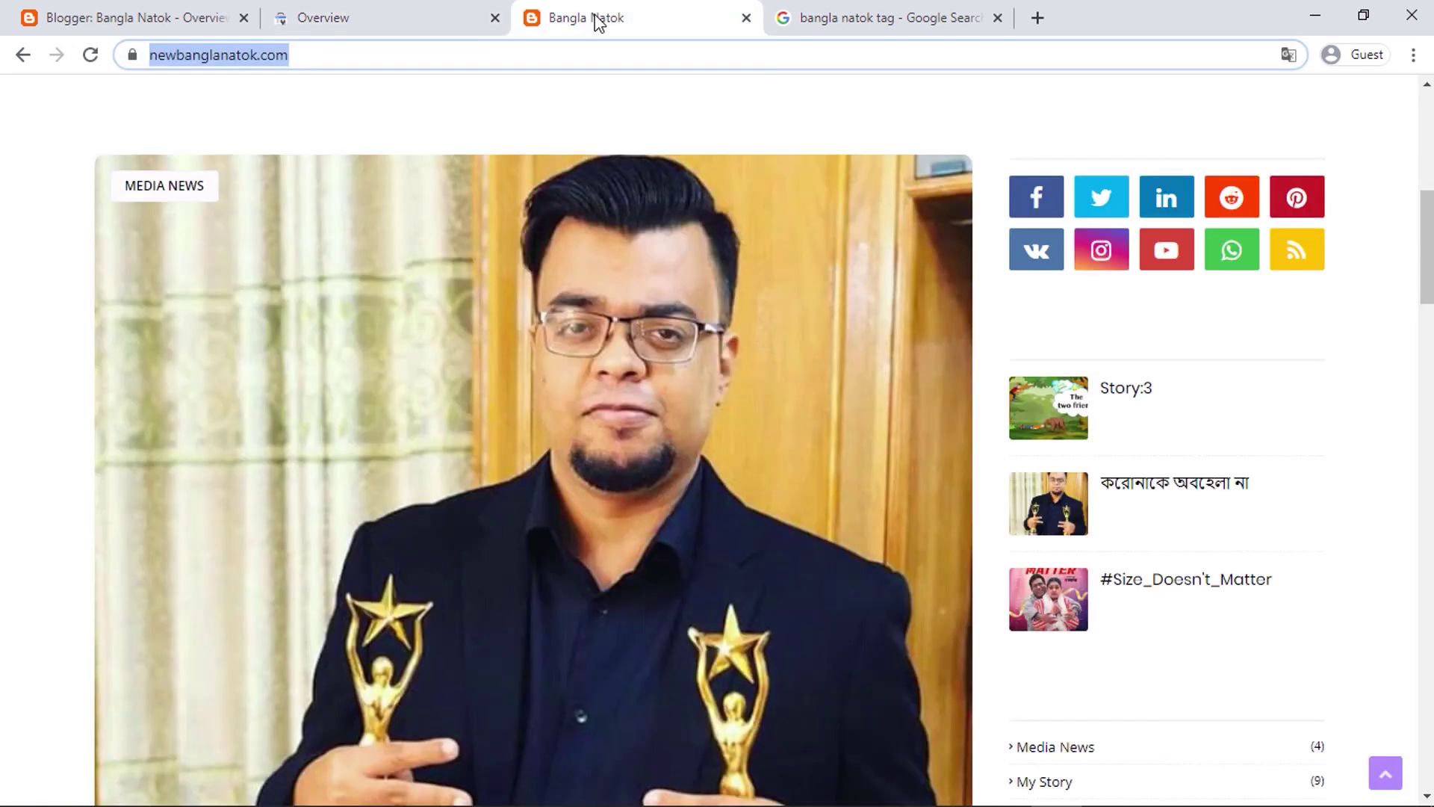
scroll(481, 303, down, 10)
click(362, 323)
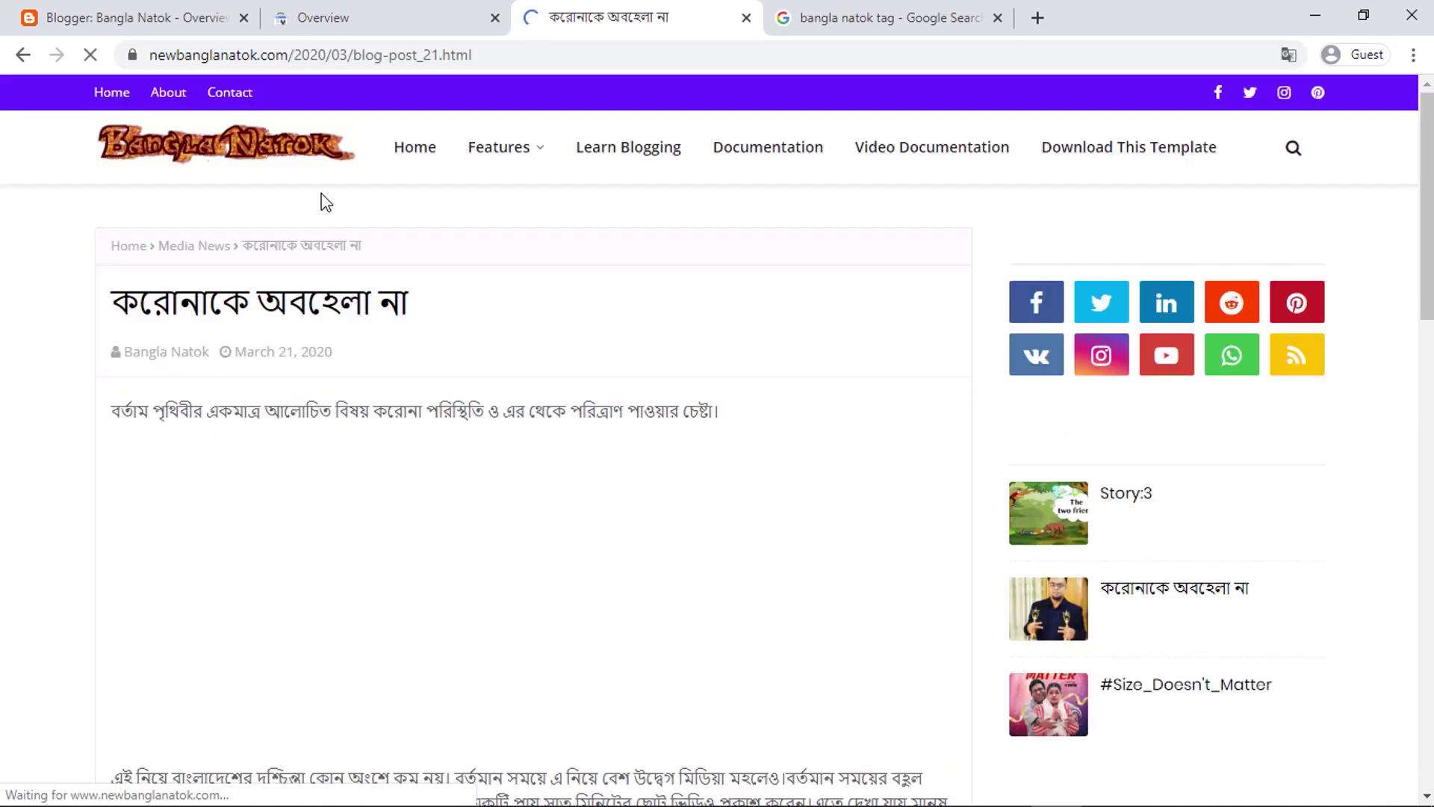
scroll(379, 327, down, 4)
scroll(336, 199, up, 3)
click(283, 46)
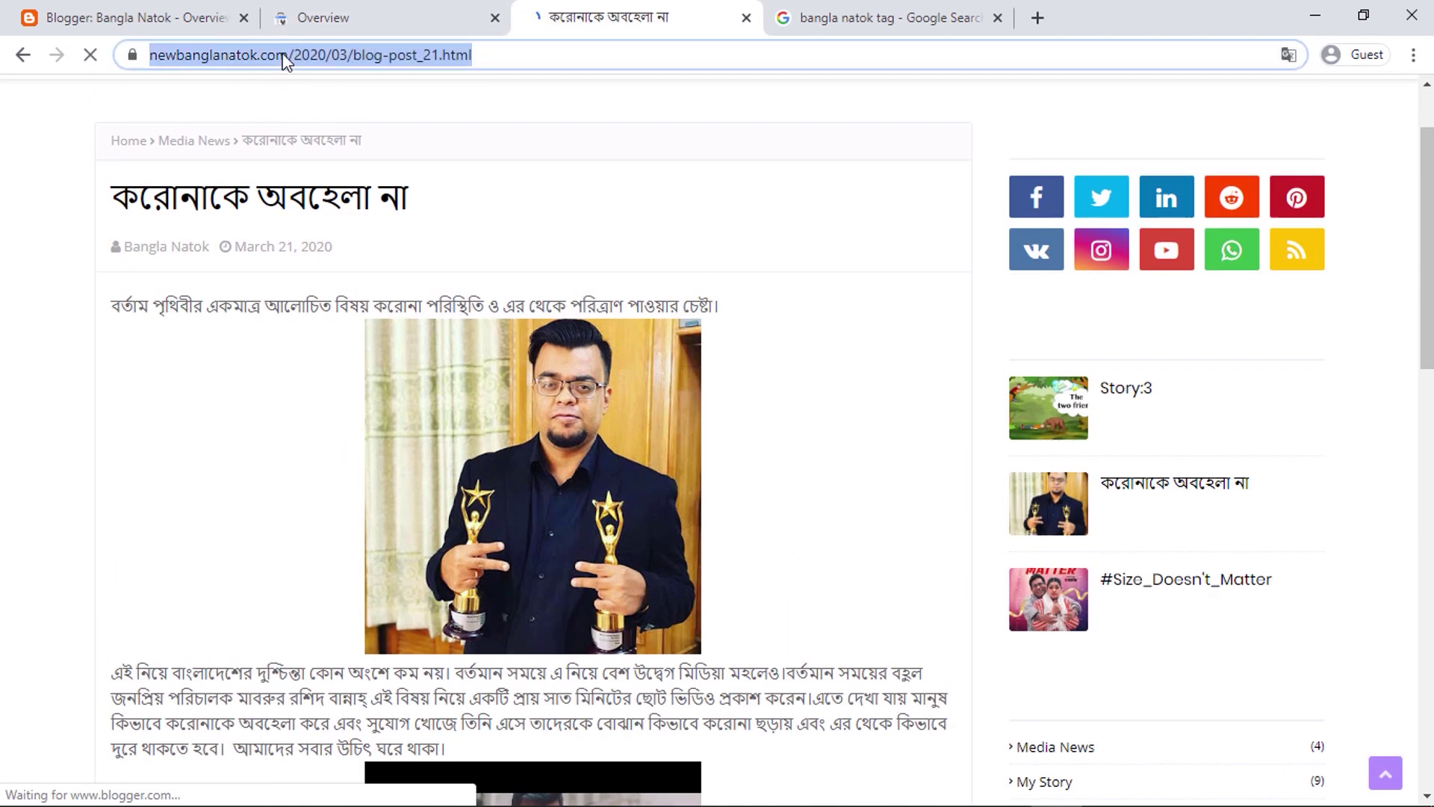
right_click(288, 49)
click(333, 141)
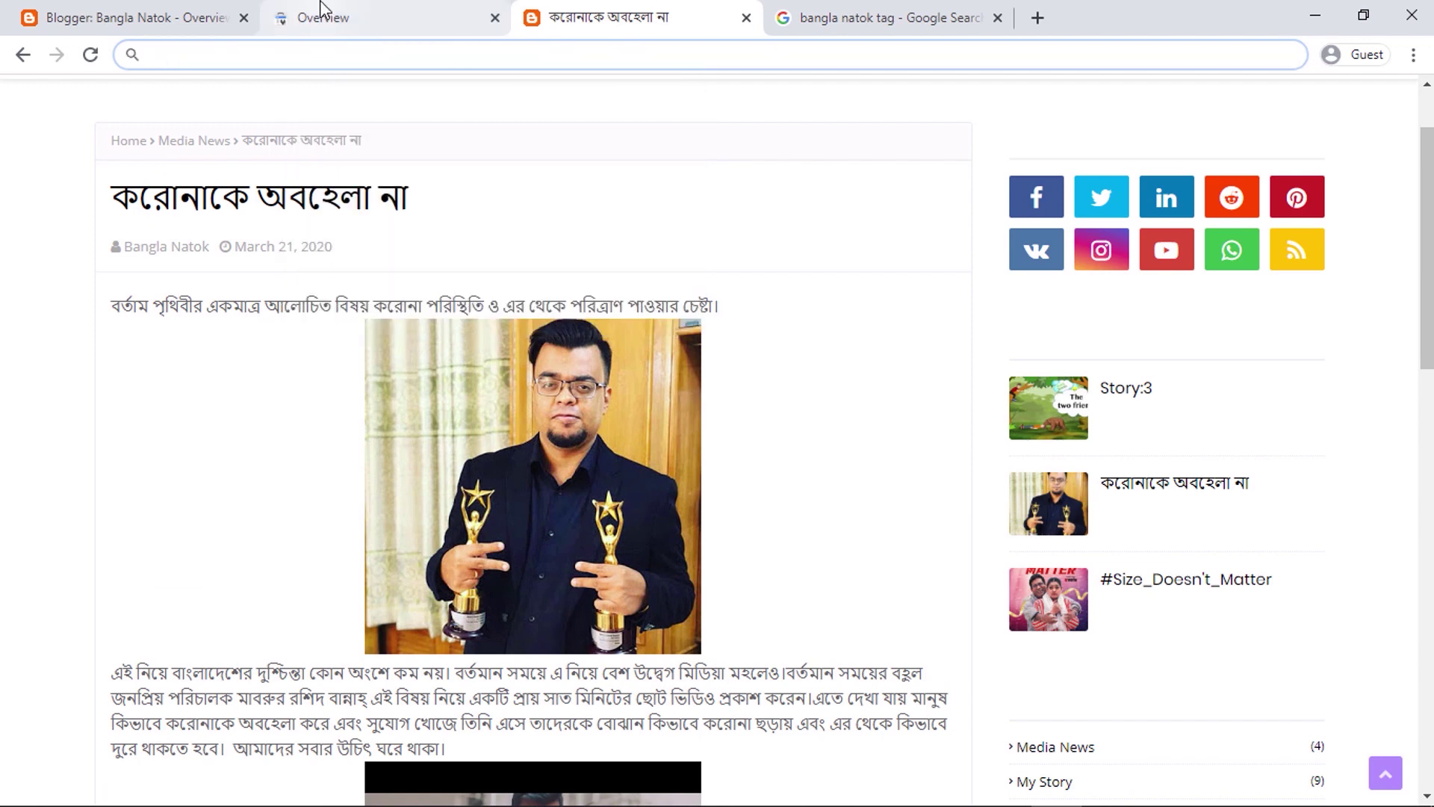
click(352, 16)
click(524, 116)
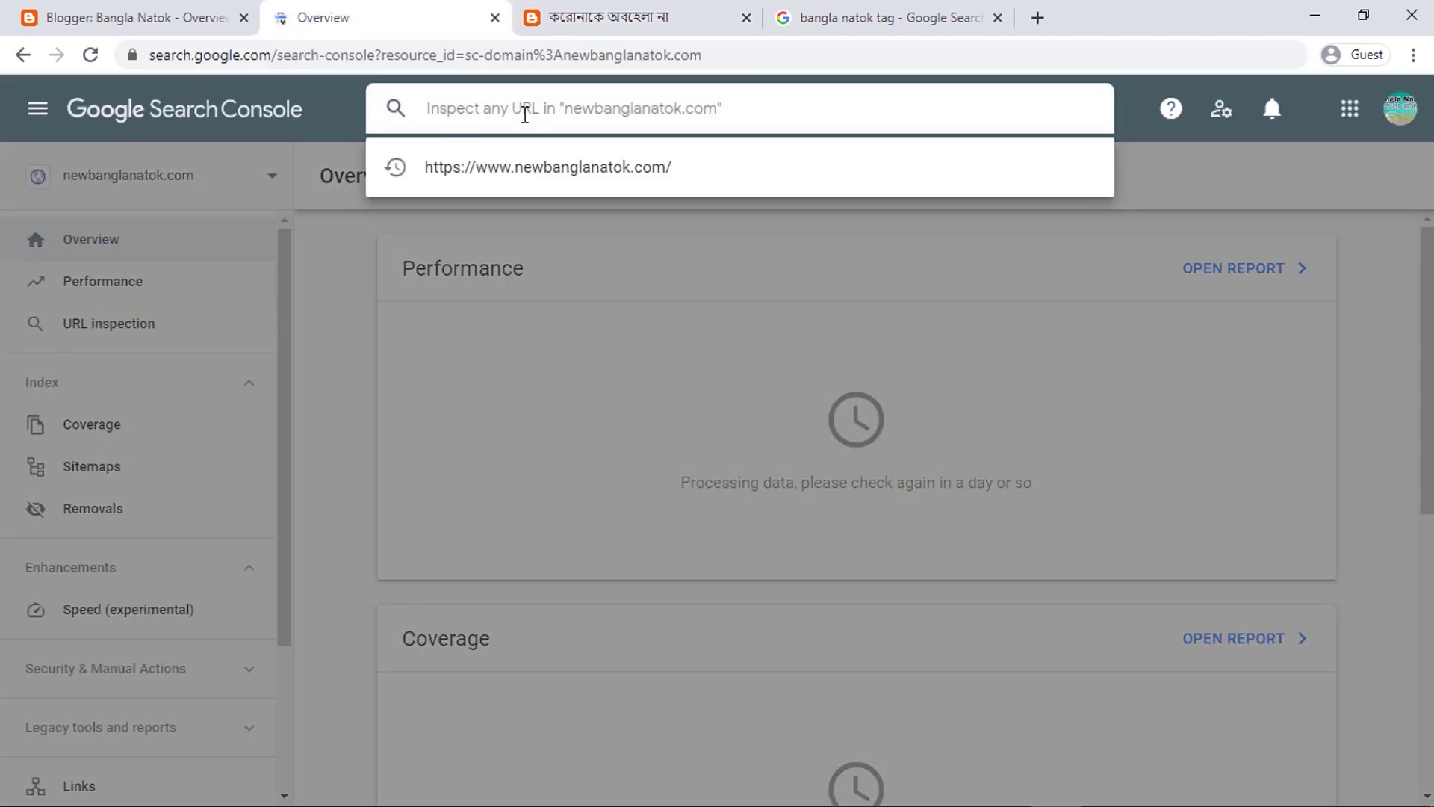
key(ctrl+v)
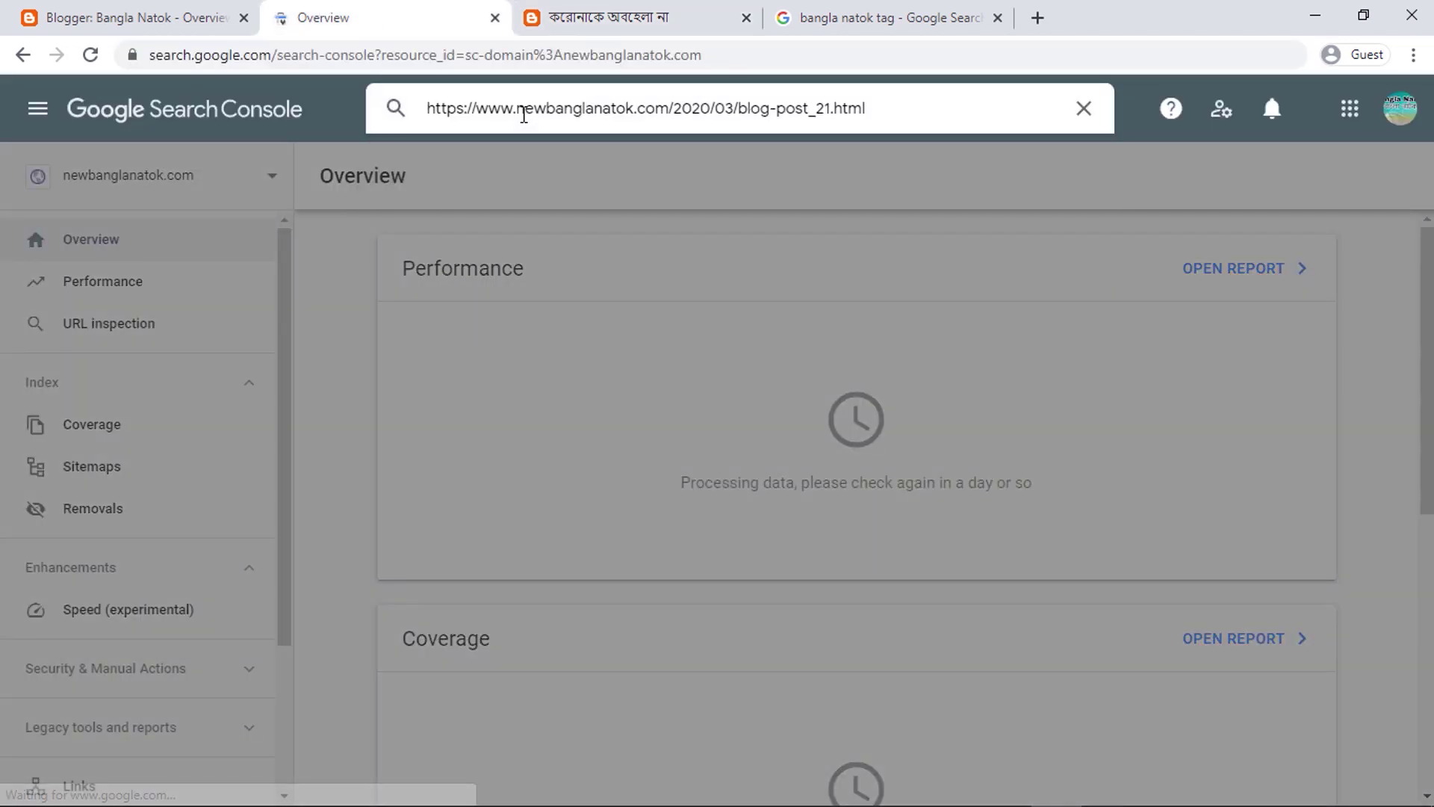
key(Return)
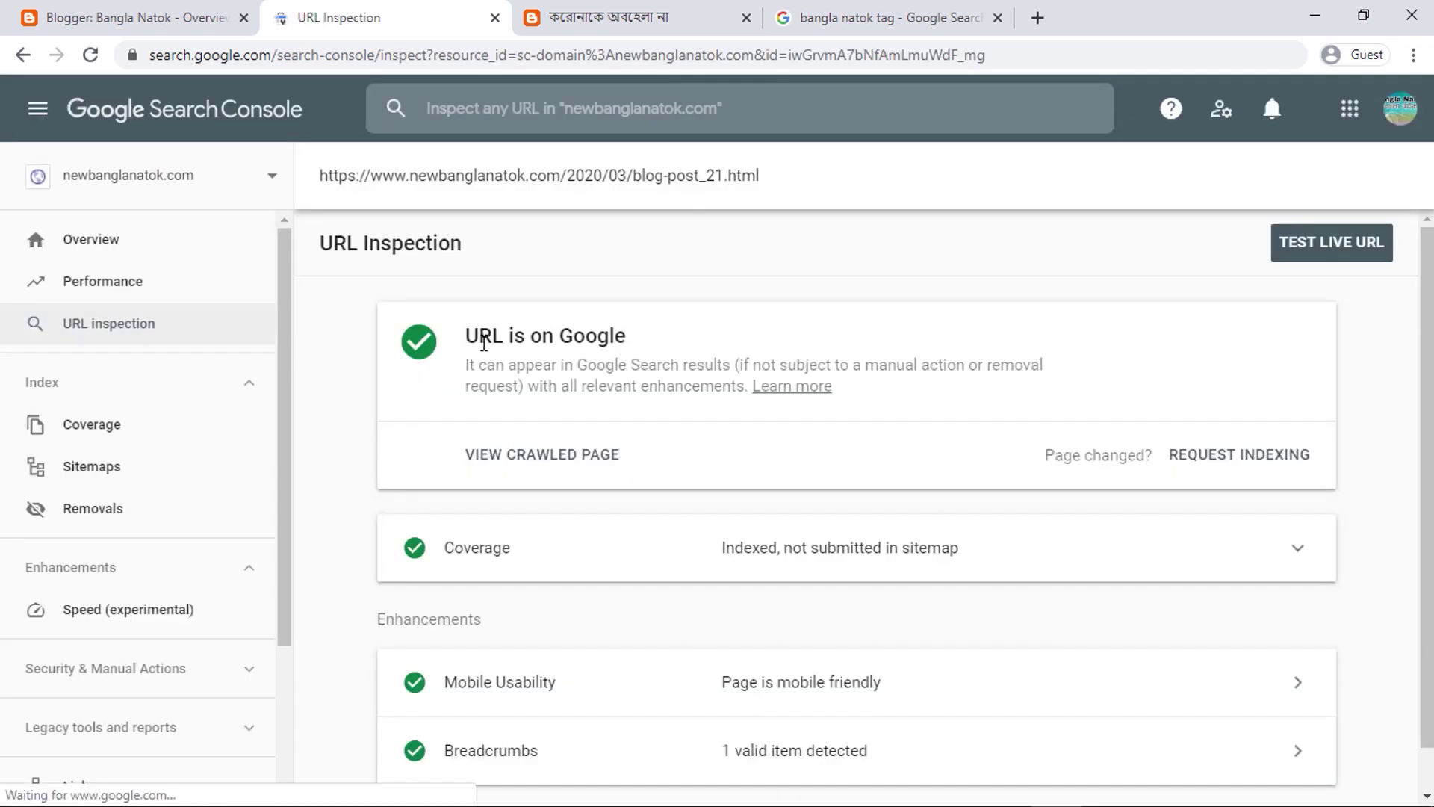
drag(626, 336, 468, 338)
click(624, 329)
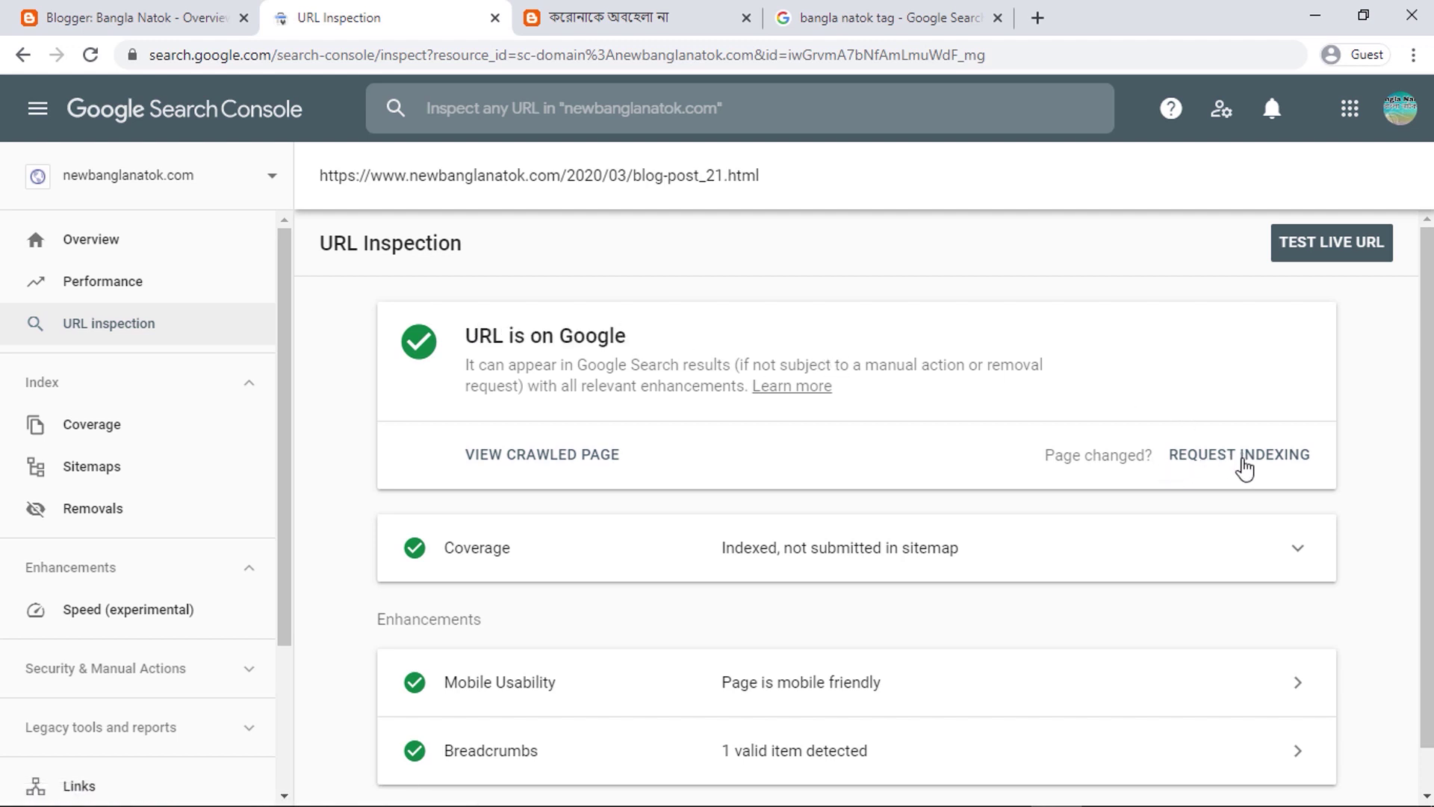
click(1264, 465)
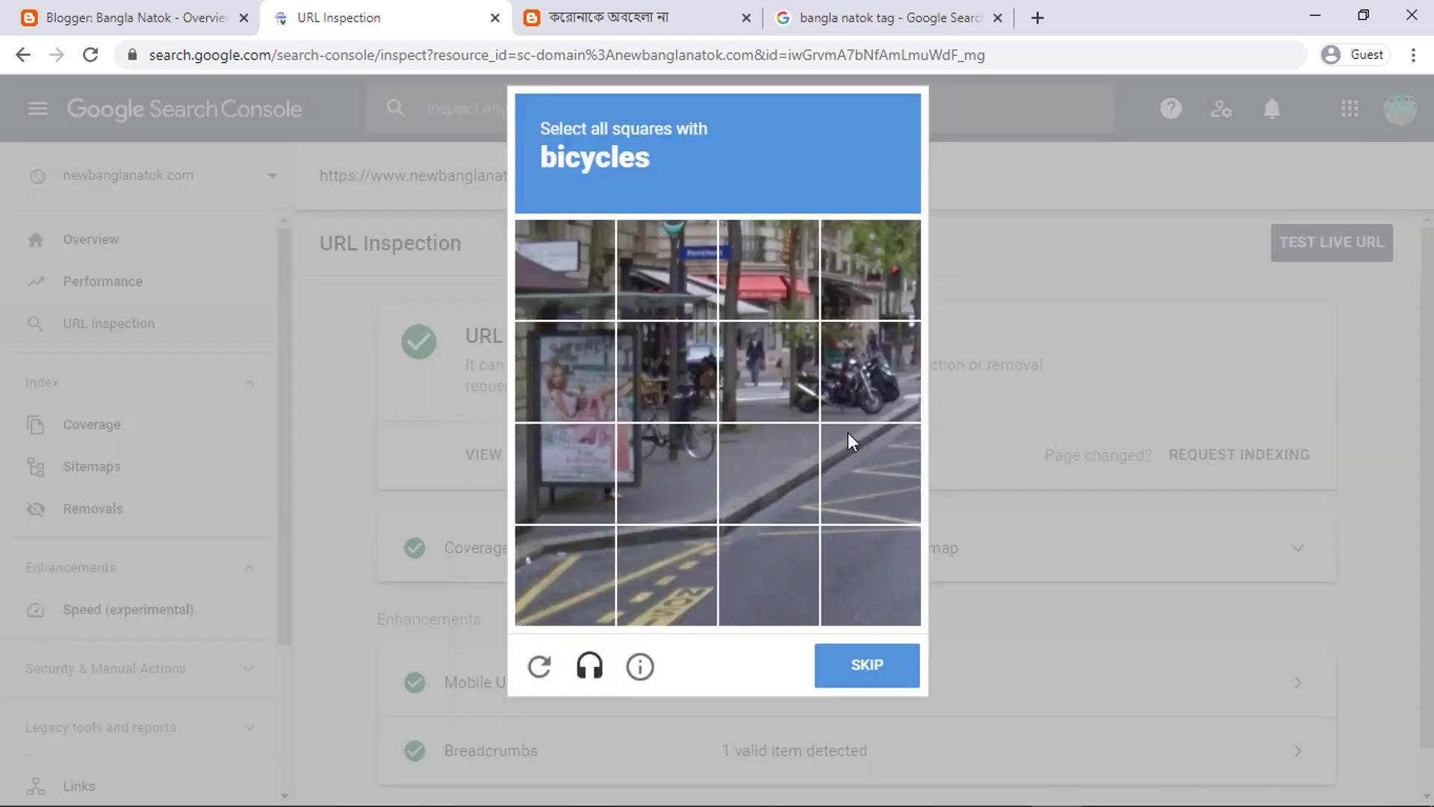
click(659, 379)
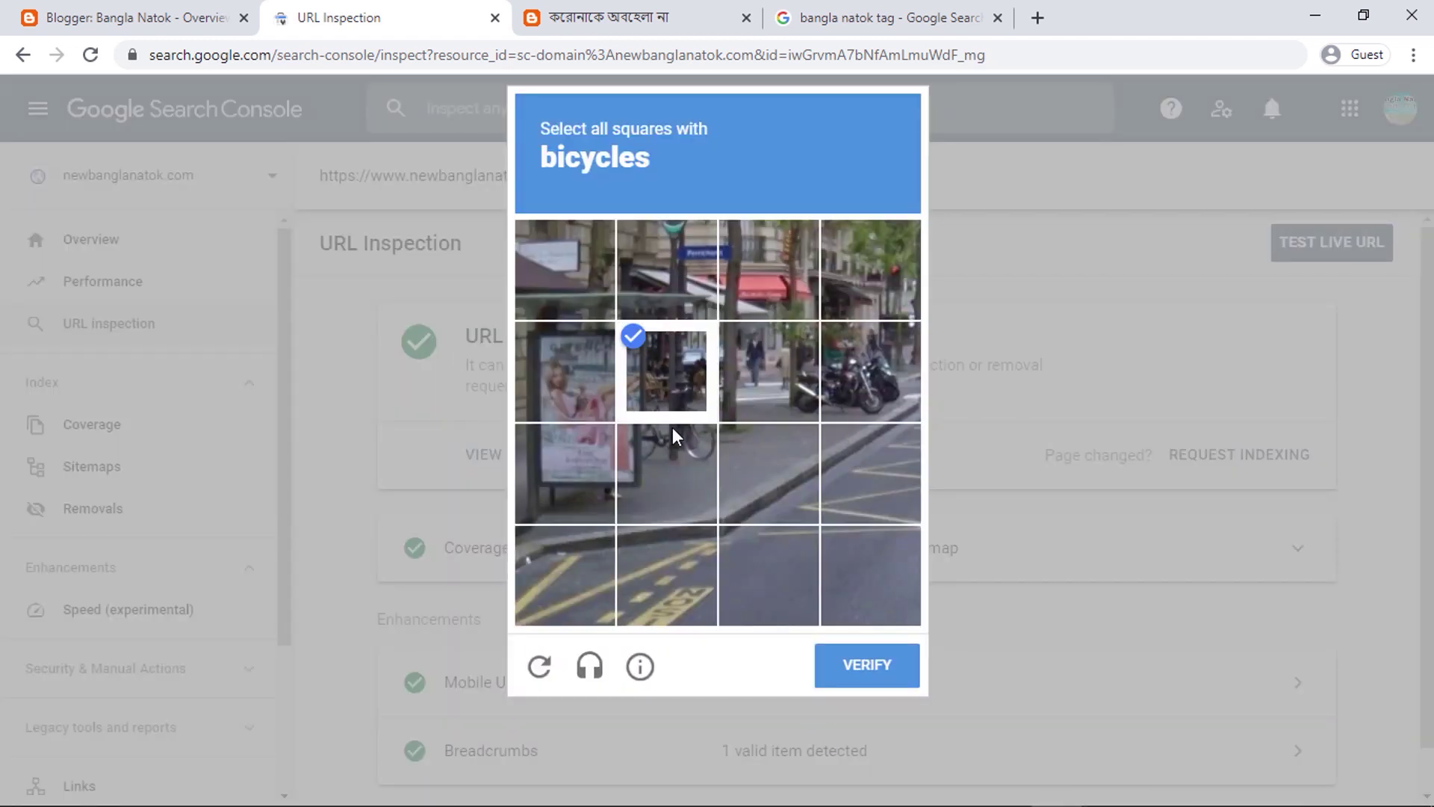
click(678, 445)
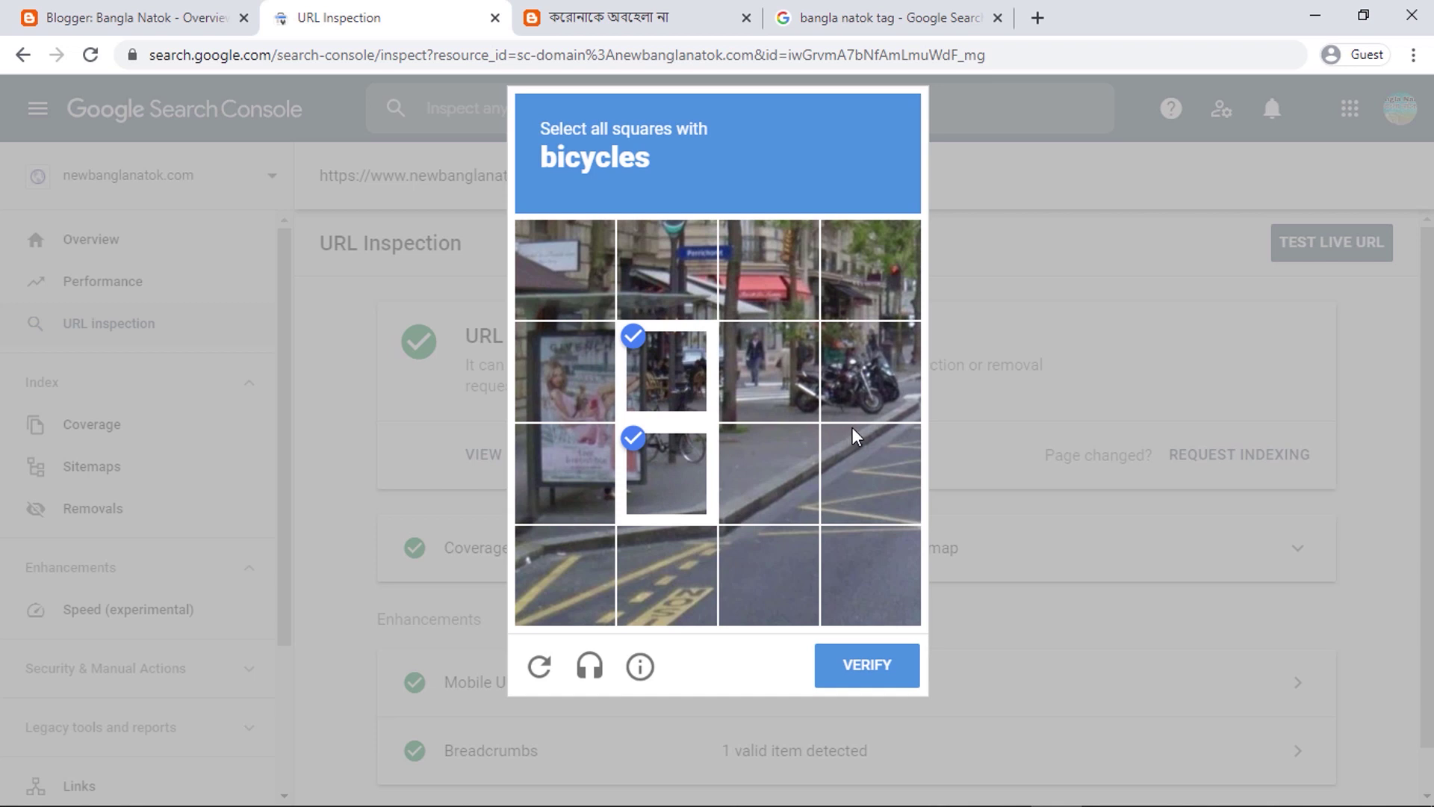
click(860, 395)
click(800, 387)
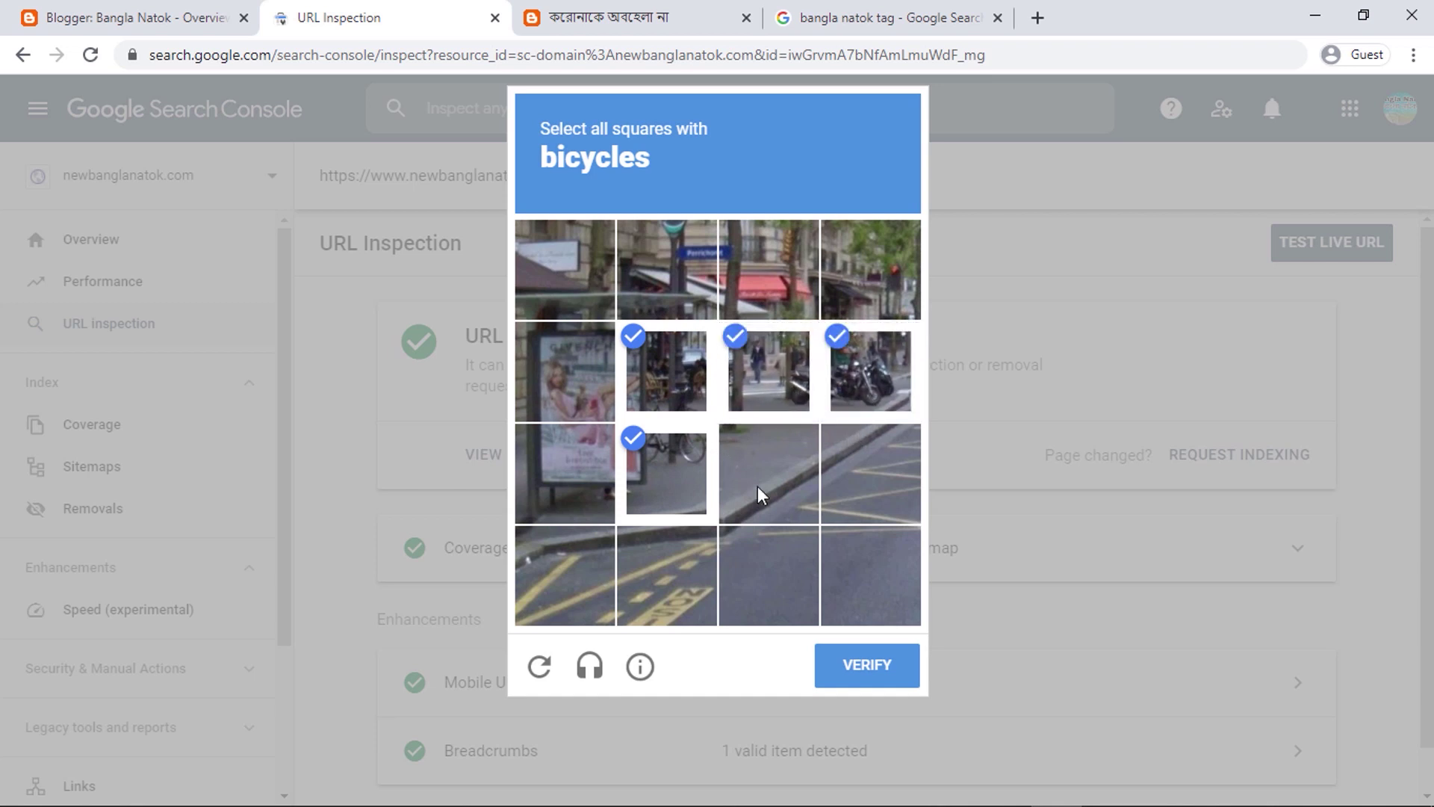
click(893, 670)
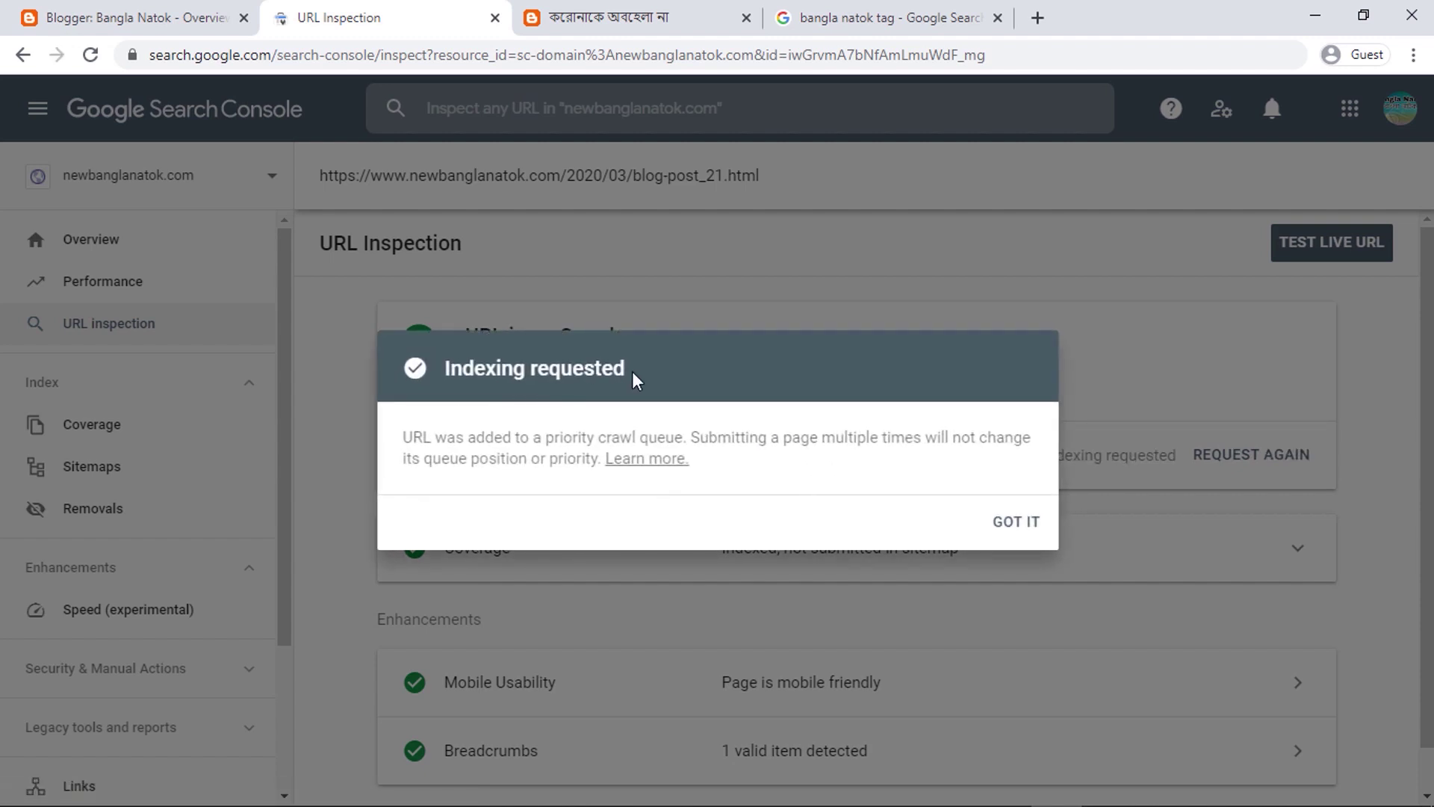
click(1018, 523)
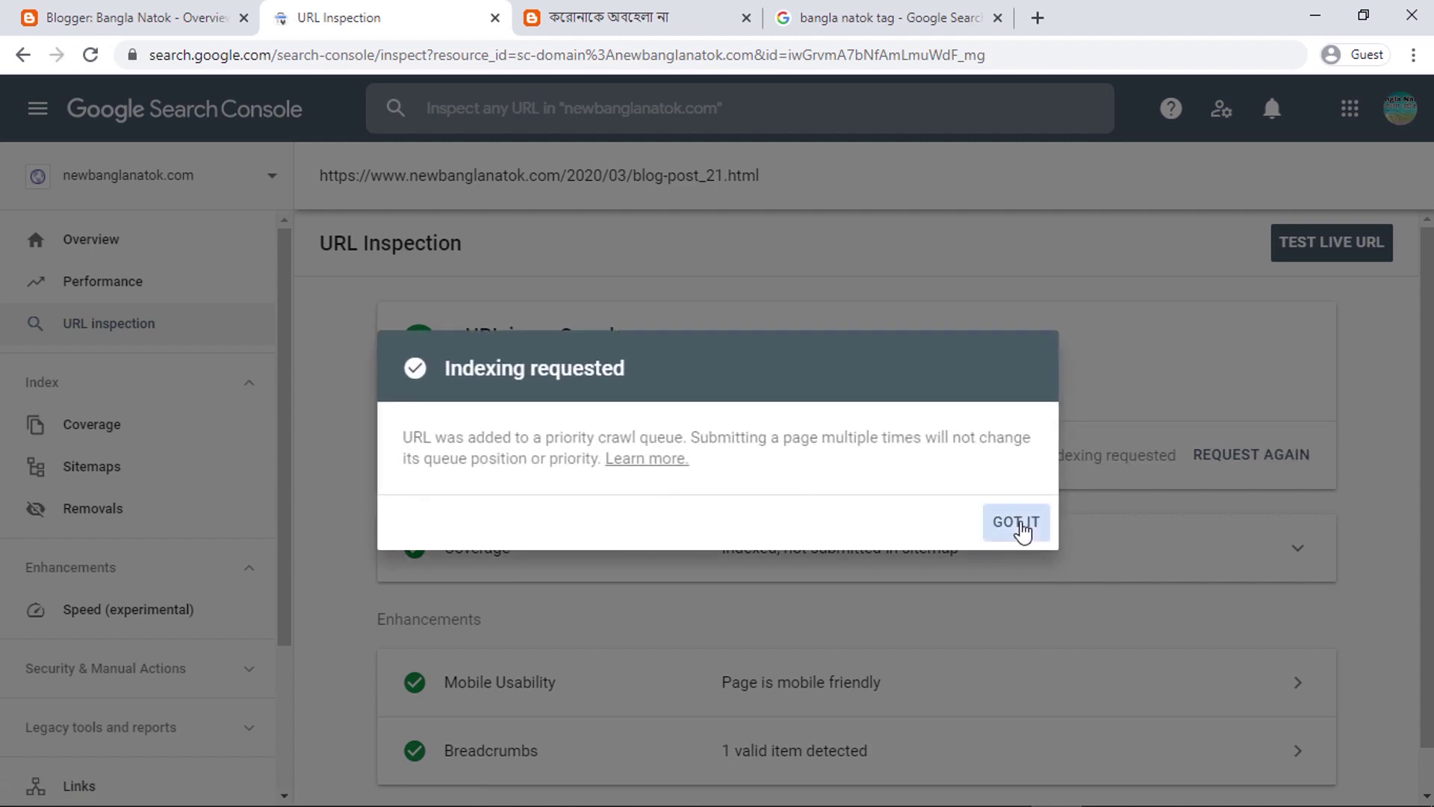
- Go back to the blog's home page to look over its posts, and return to the property Overview in Search Console
click(568, 18)
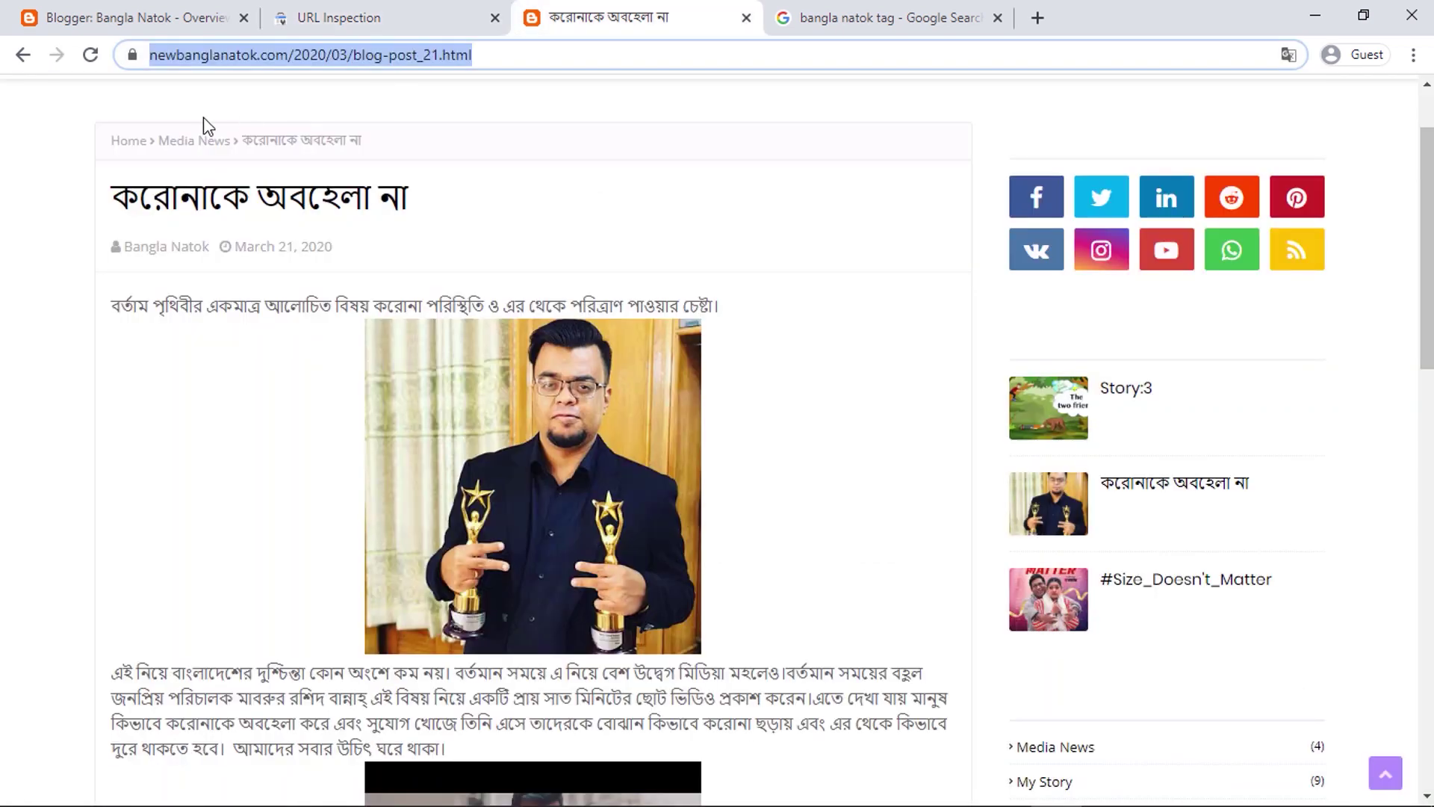
click(146, 145)
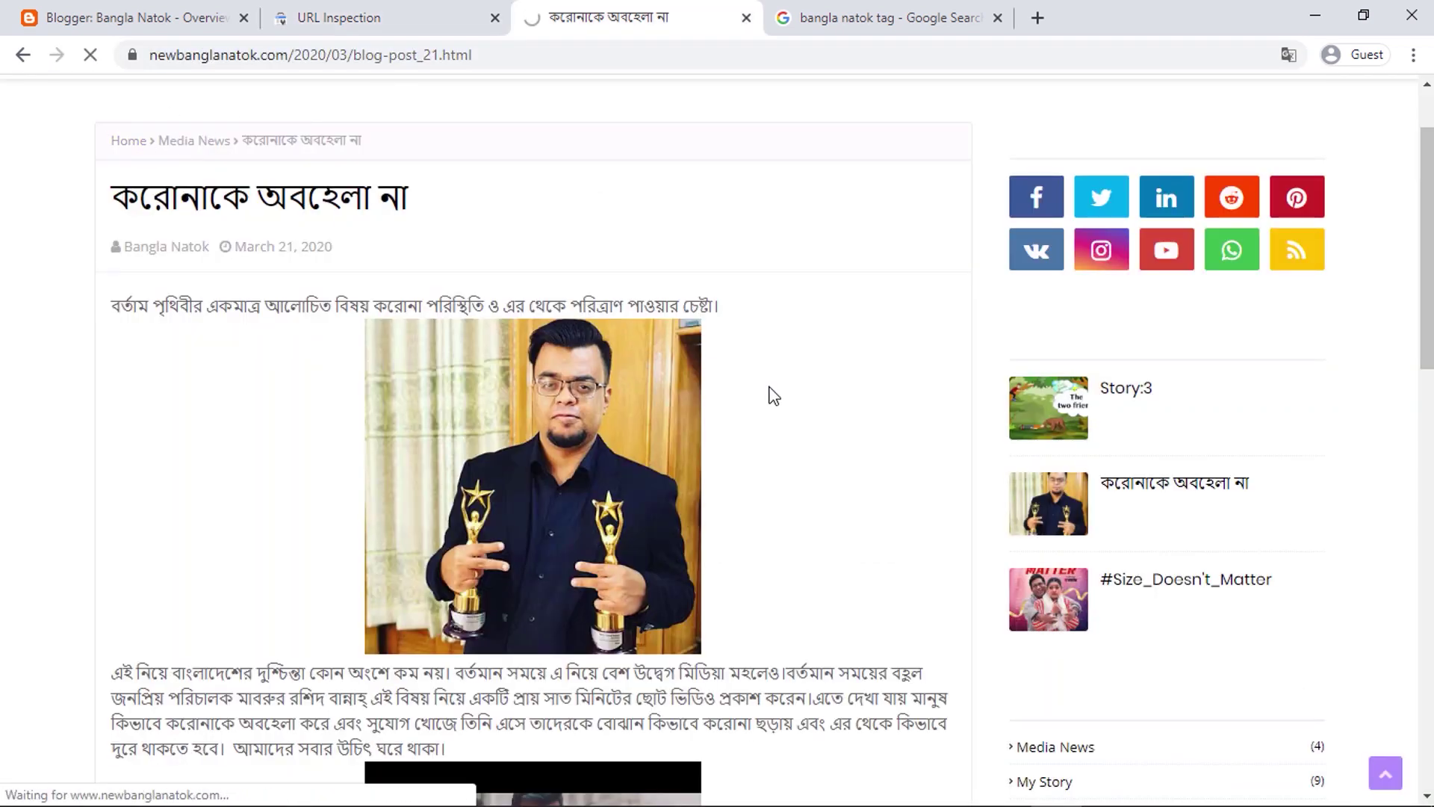
scroll(889, 397, down, 10)
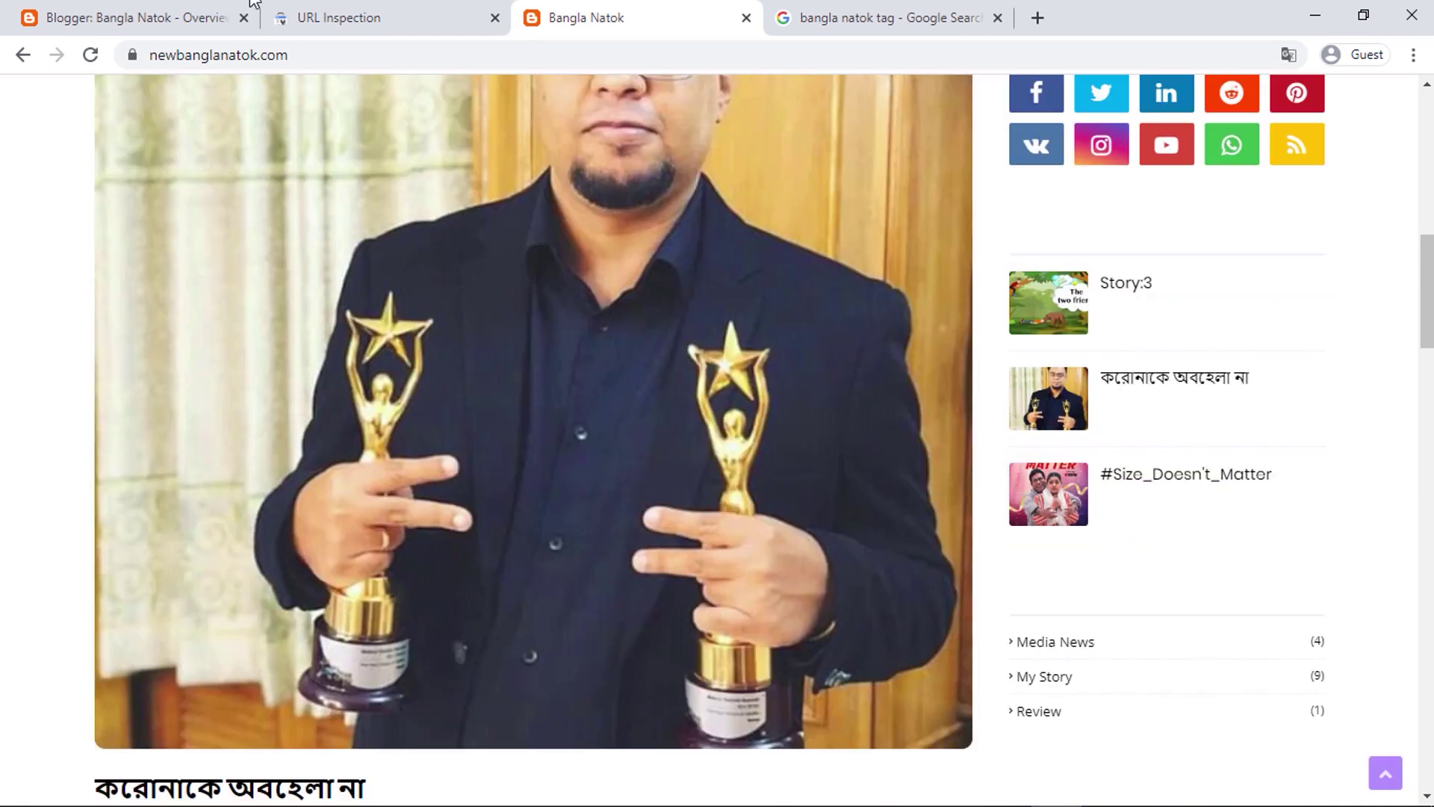
click(340, 17)
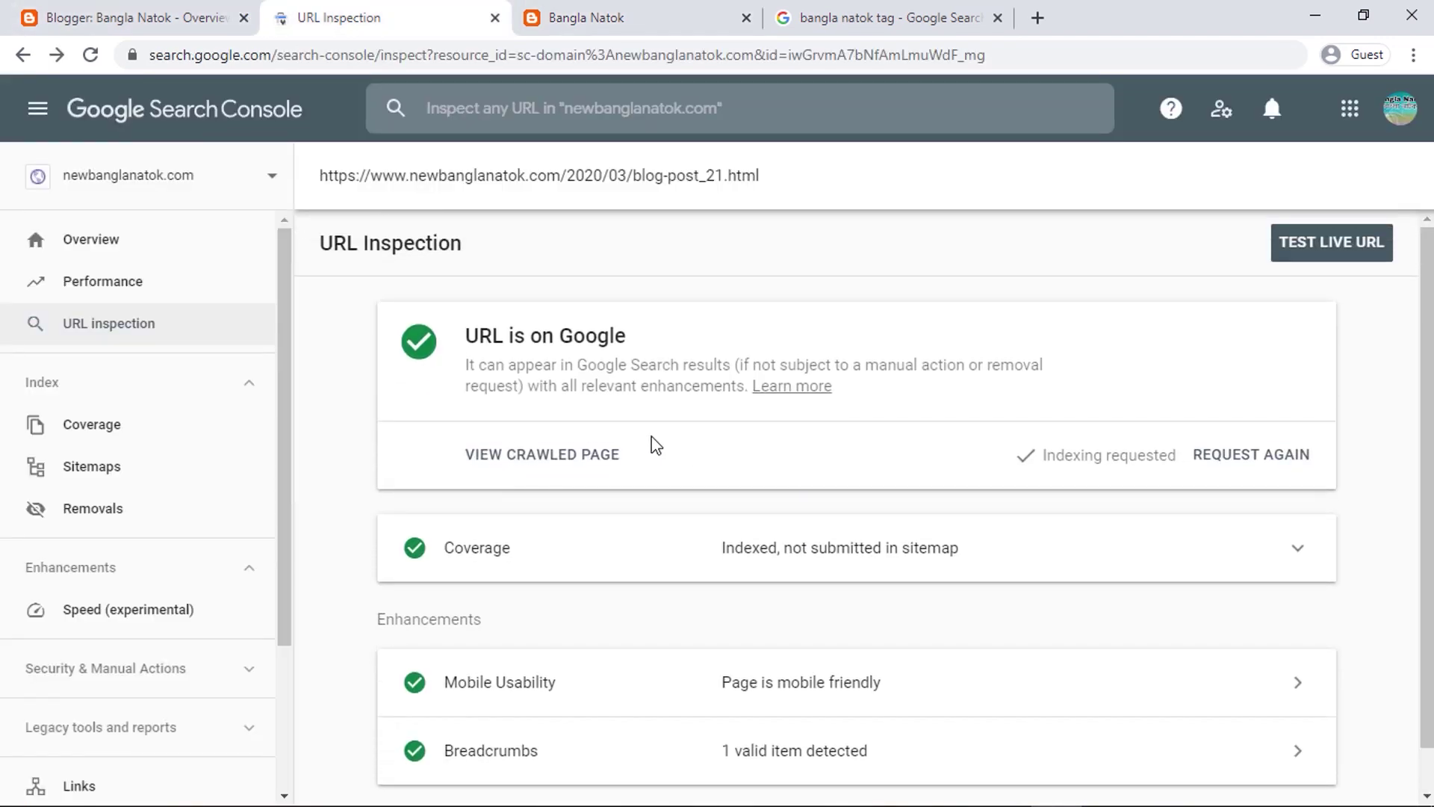
click(131, 251)
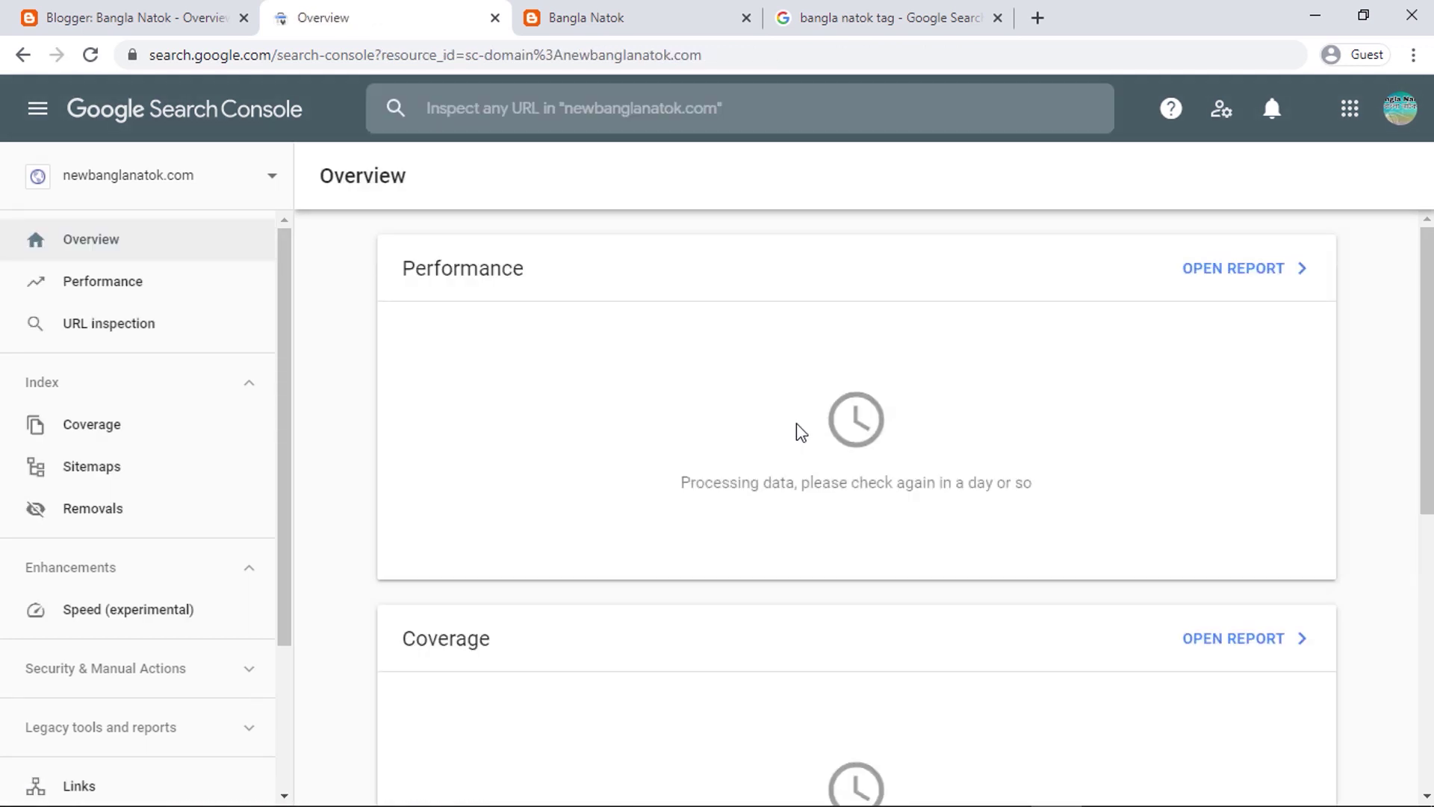